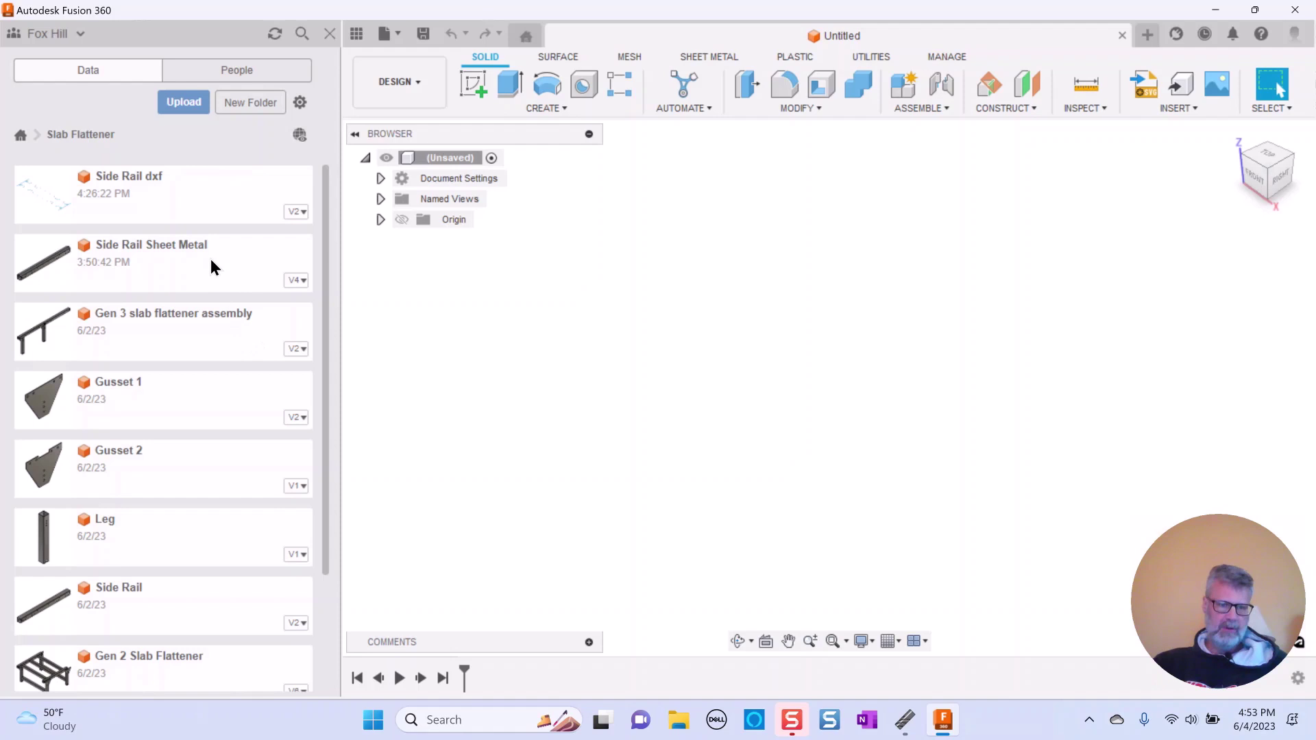
Open the Gen 2 Slab Flattener design from the Slab Flattener project in the Data panel
double_click(150, 659)
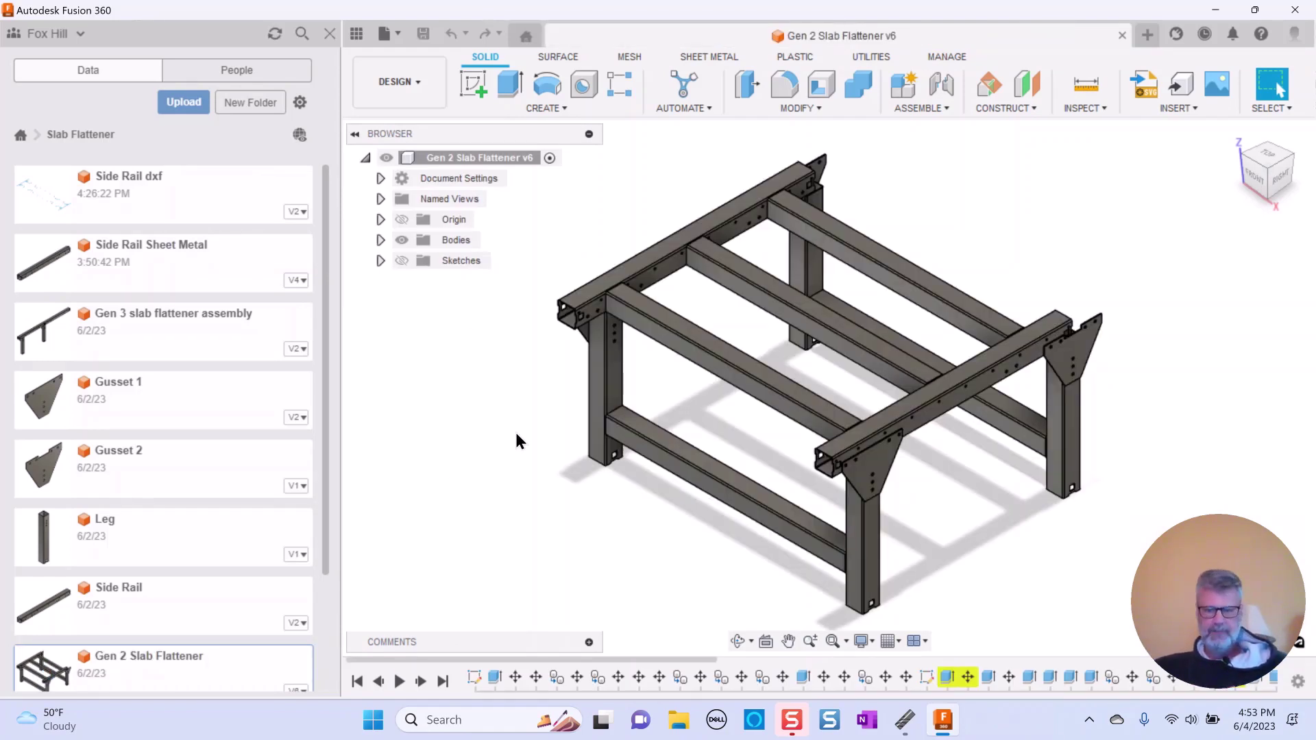
Close the Data panel and zoom in and out on the slab flattener frame
click(330, 34)
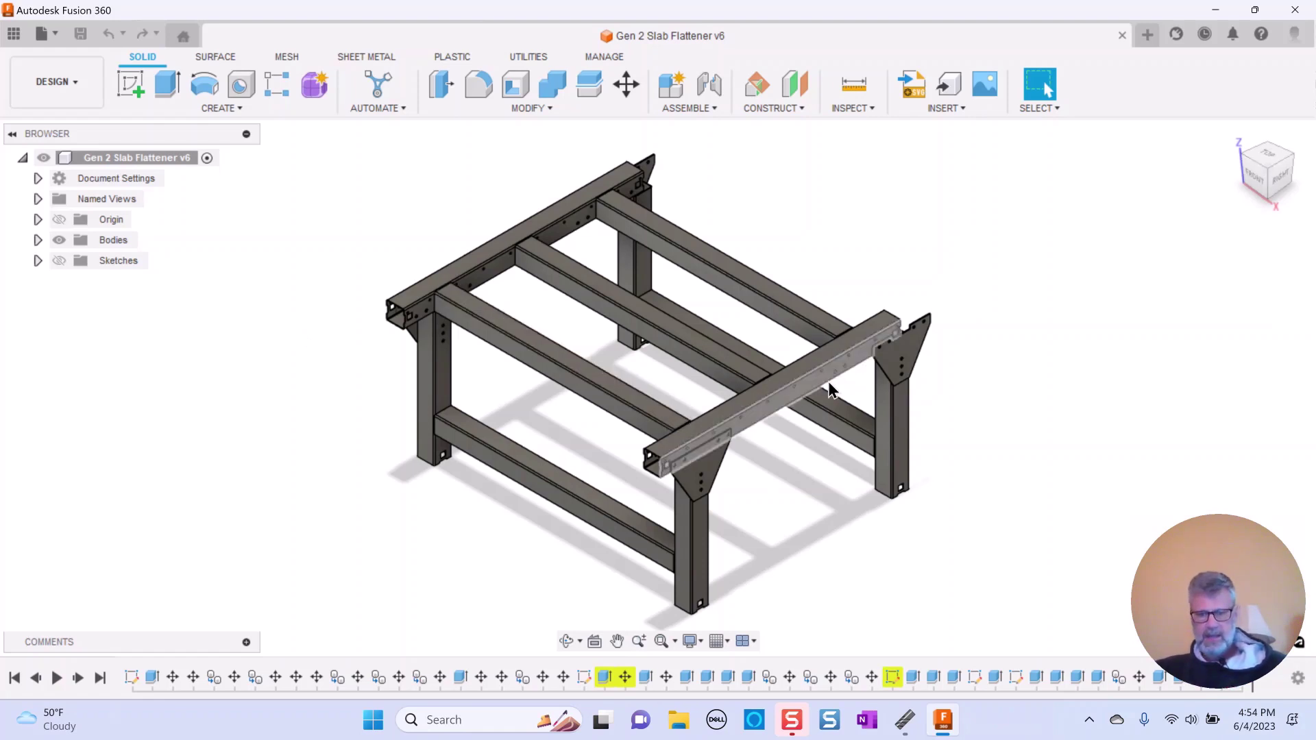
scroll(800, 381, up, 3)
scroll(799, 381, up, 2)
scroll(801, 390, down, 1)
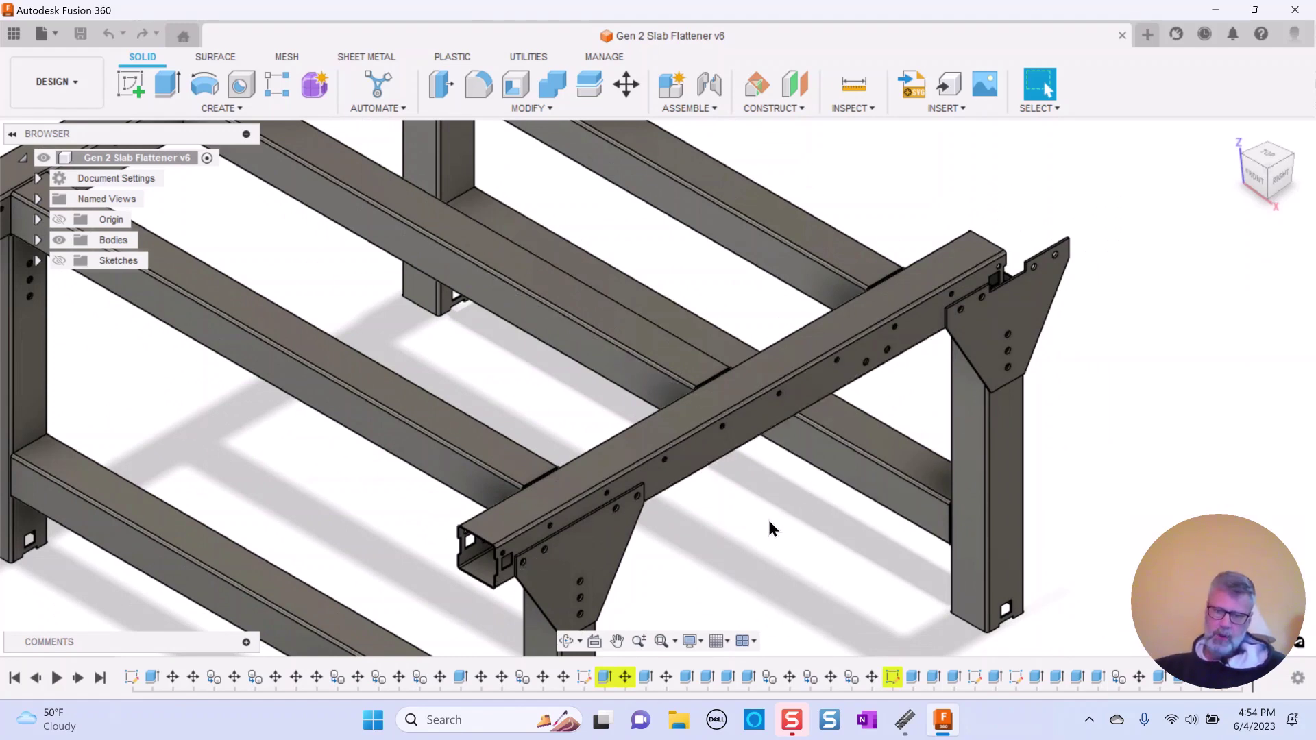
scroll(766, 517, down, 4)
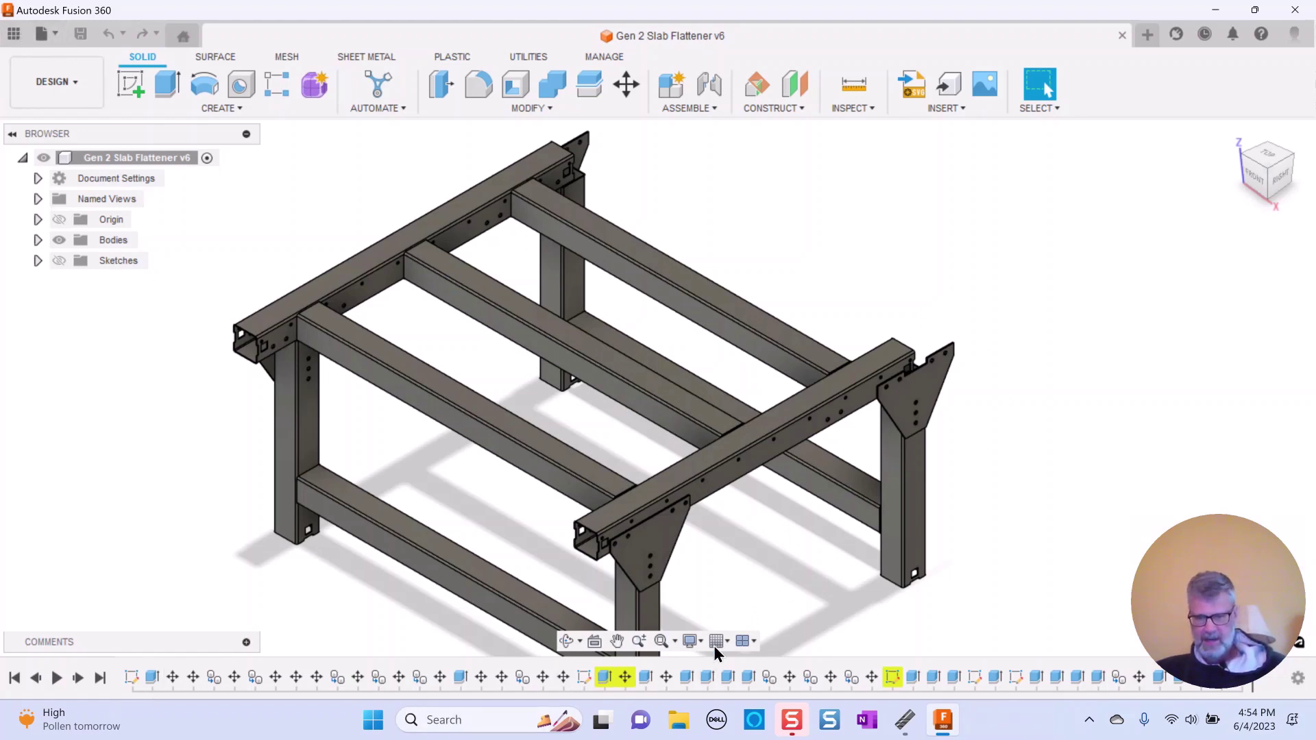
scroll(777, 555, up, 2)
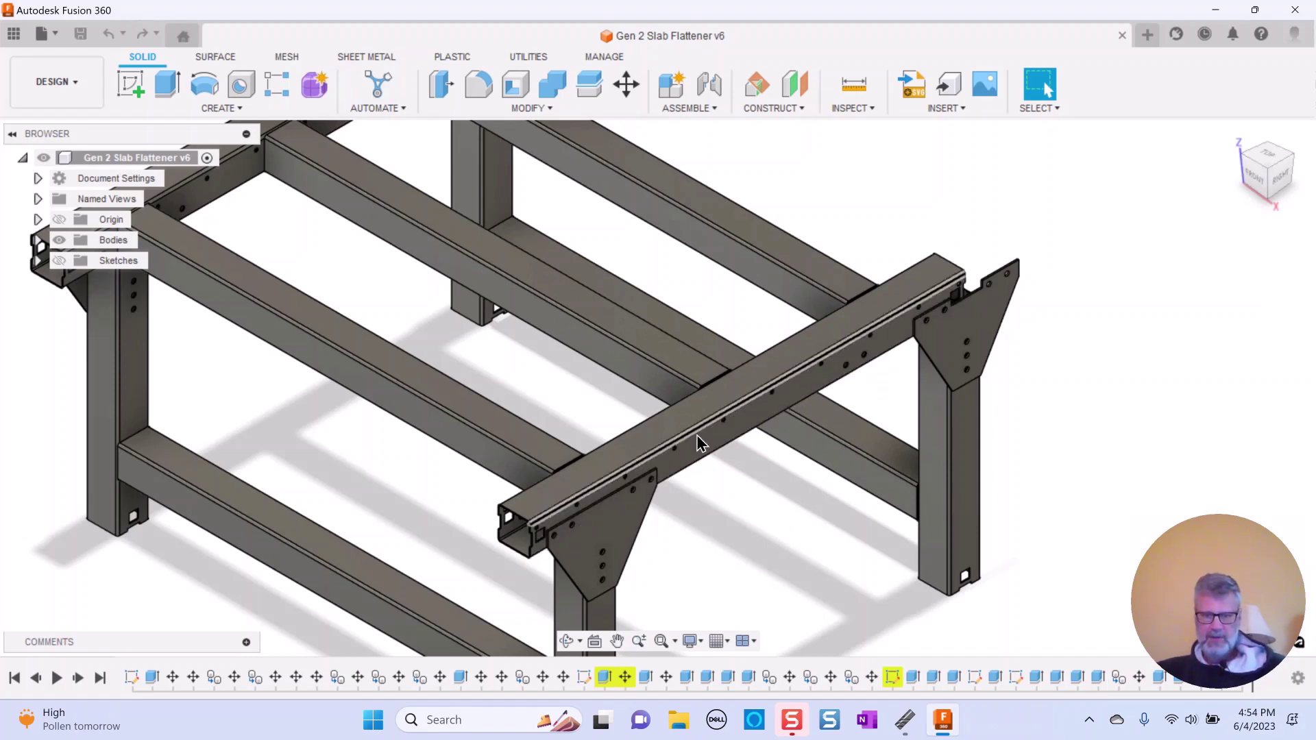
Select Body1, the top side rail, and derive it into a new untitled design
click(38, 240)
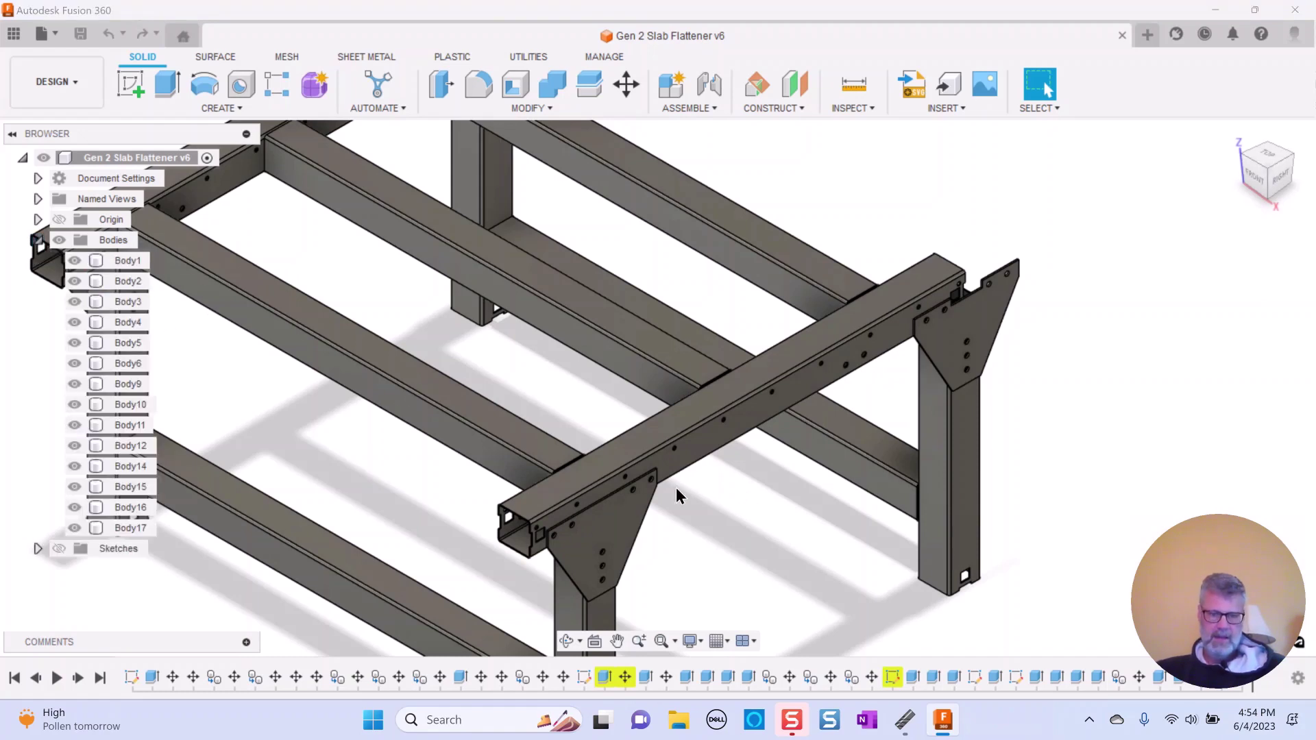
click(735, 425)
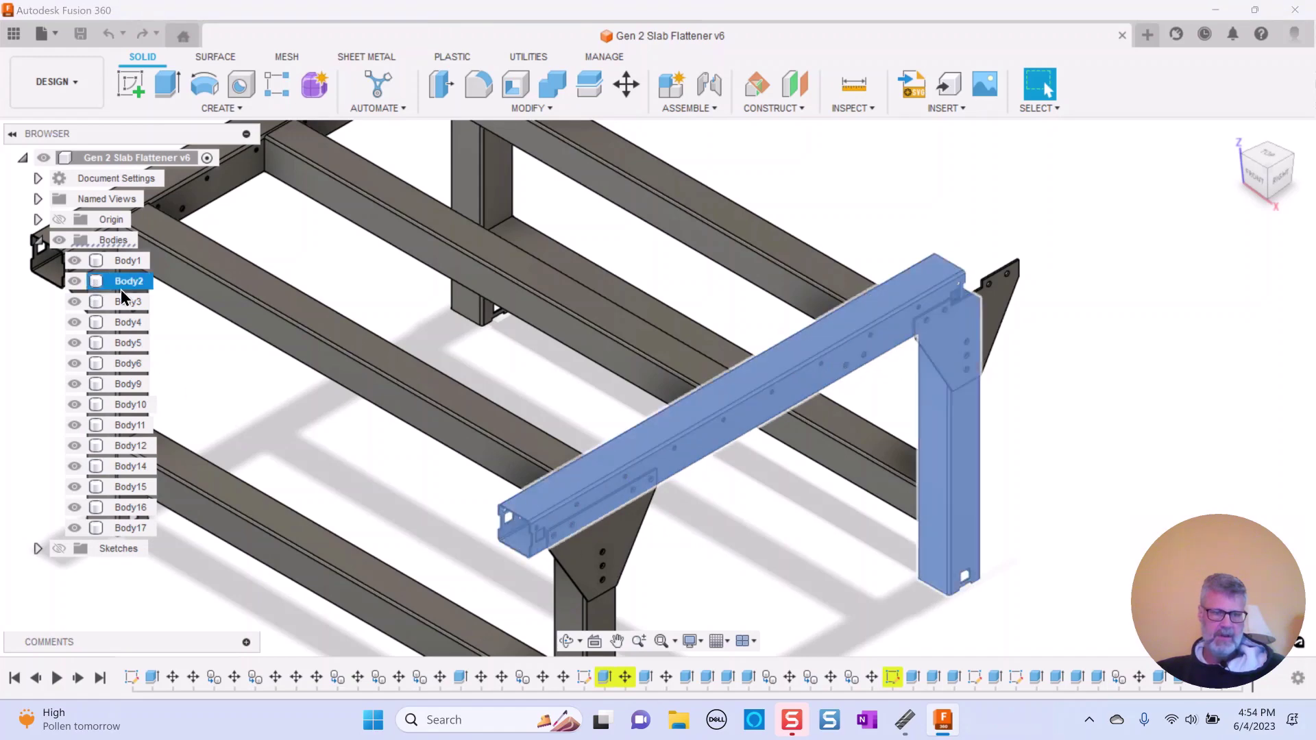
click(865, 525)
scroll(784, 548, down, 4)
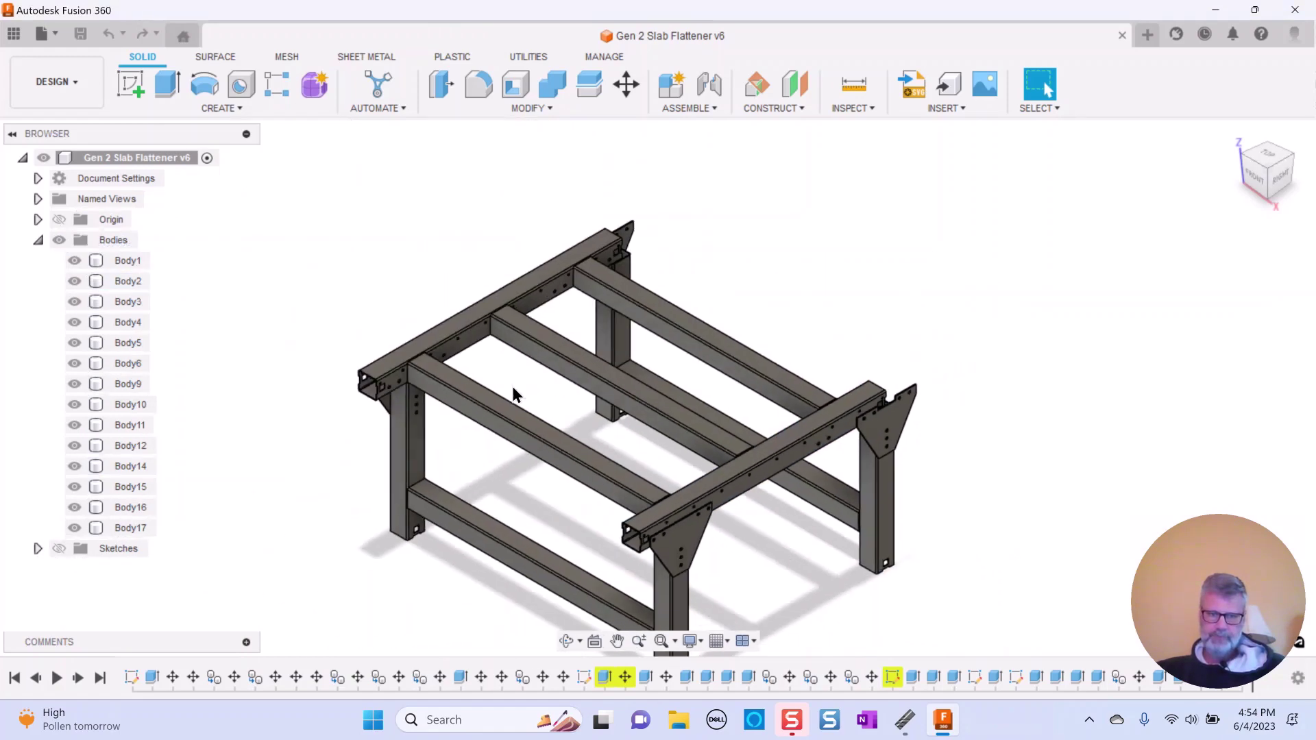
scroll(466, 327, down, 1)
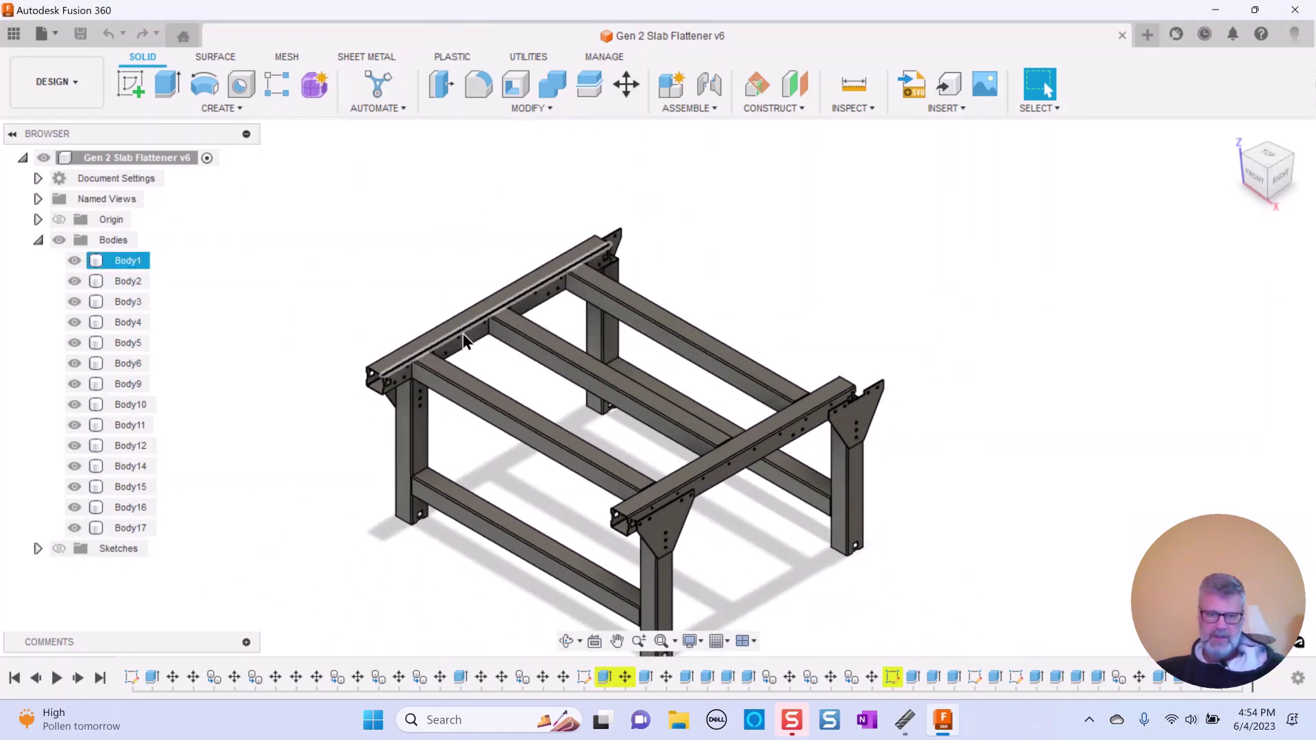
scroll(462, 333, up, 3)
click(473, 350)
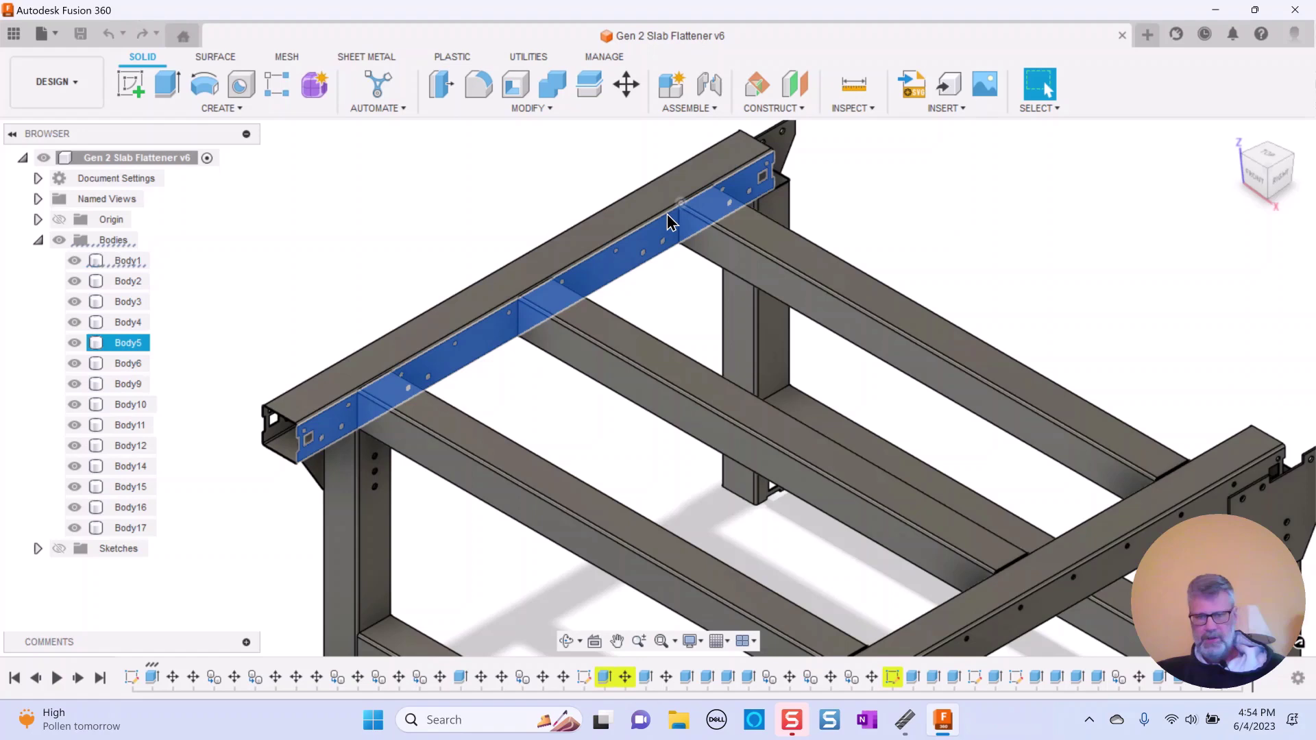
click(222, 110)
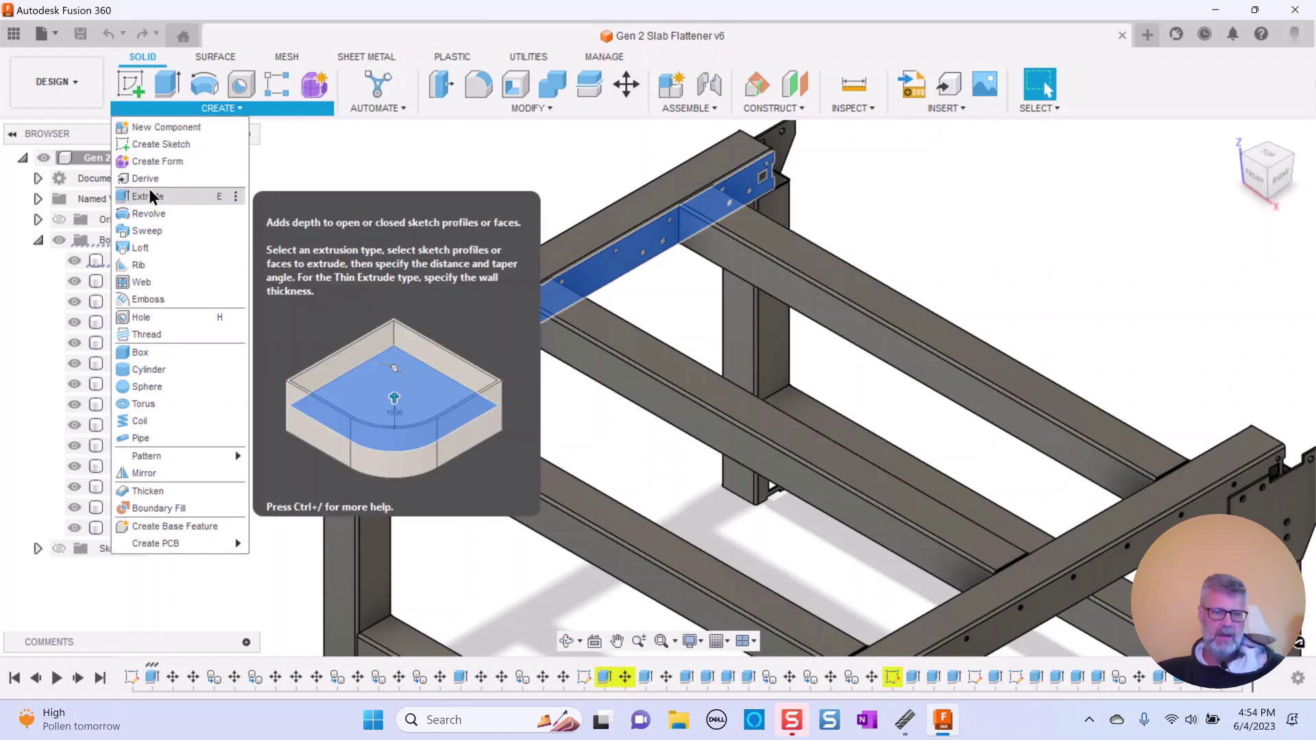
click(158, 178)
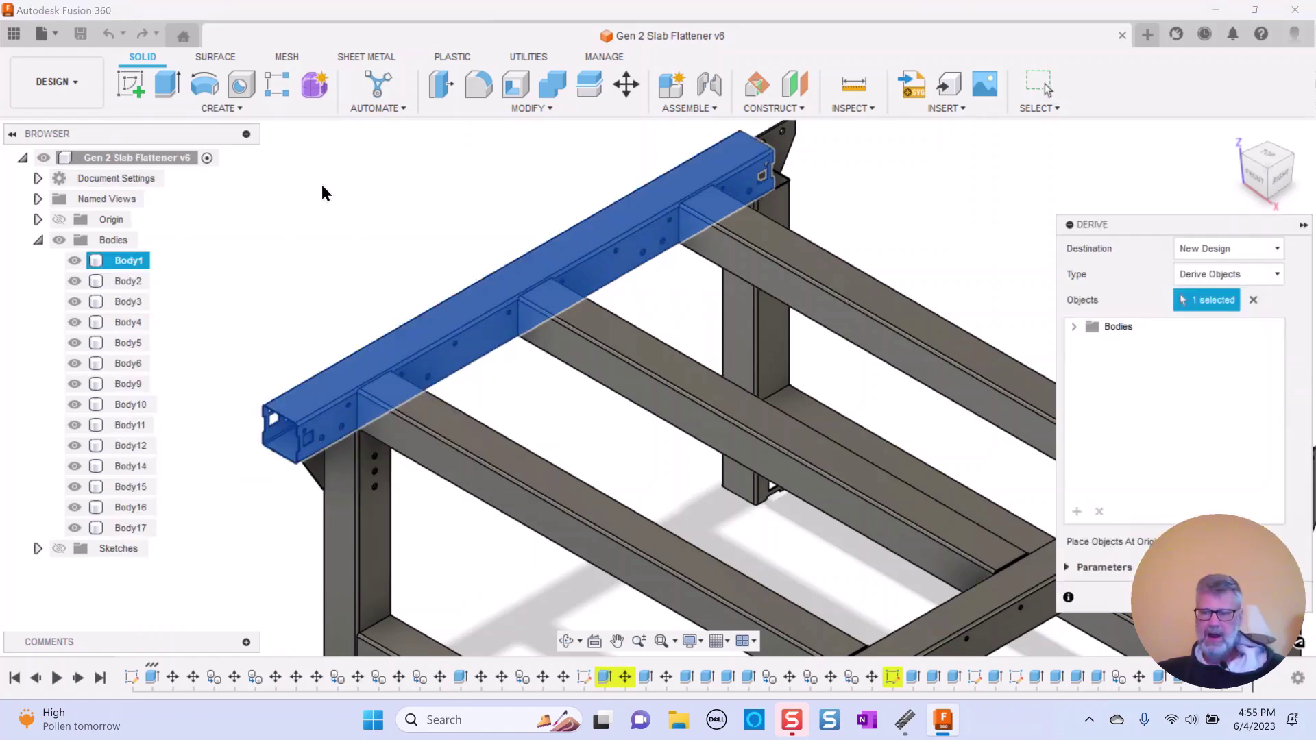
drag(1122, 220, 970, 162)
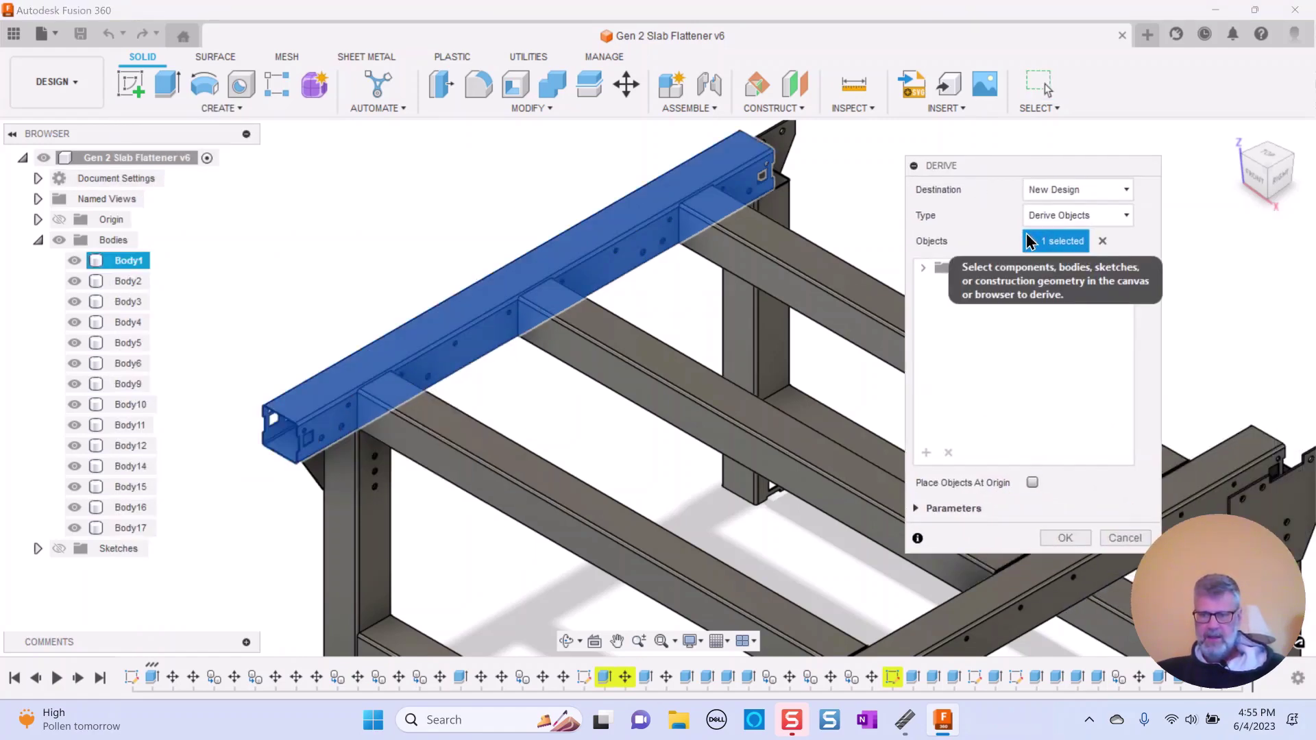
click(1066, 539)
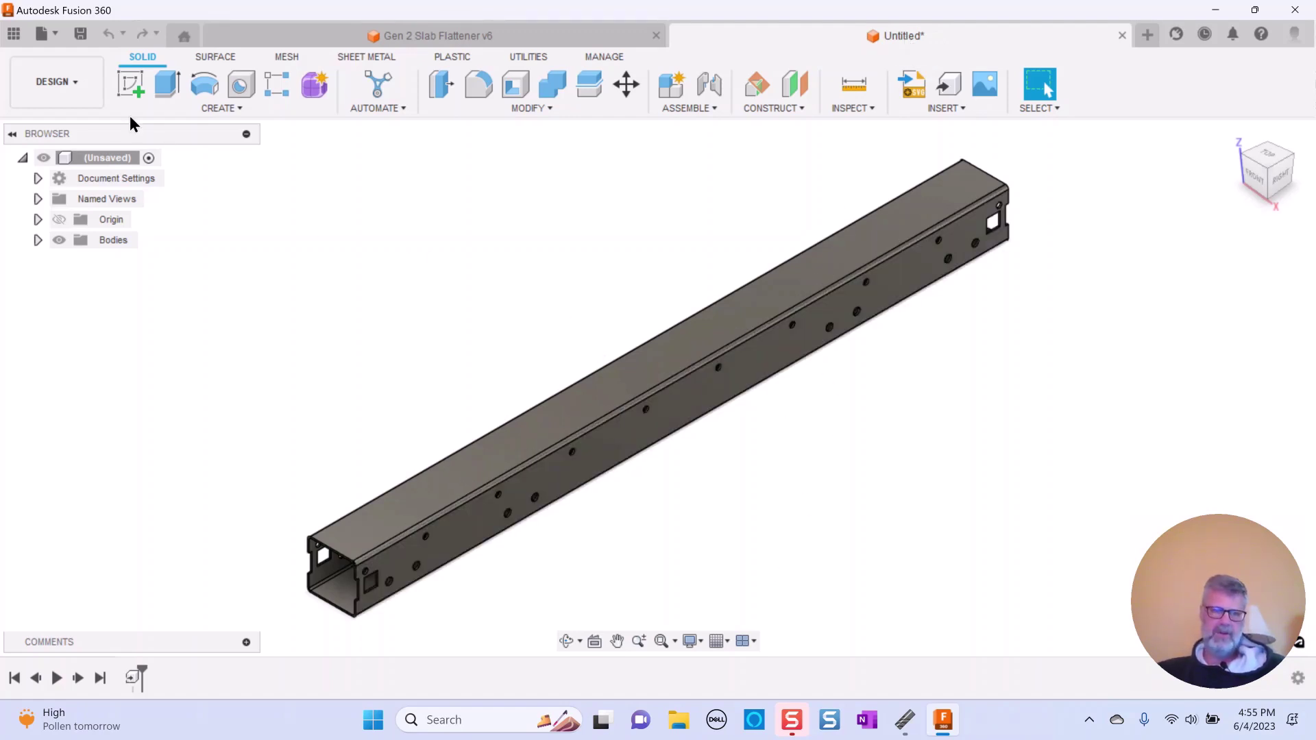
Save the derived rail design as 'Side Rail Eaxample'
click(57, 33)
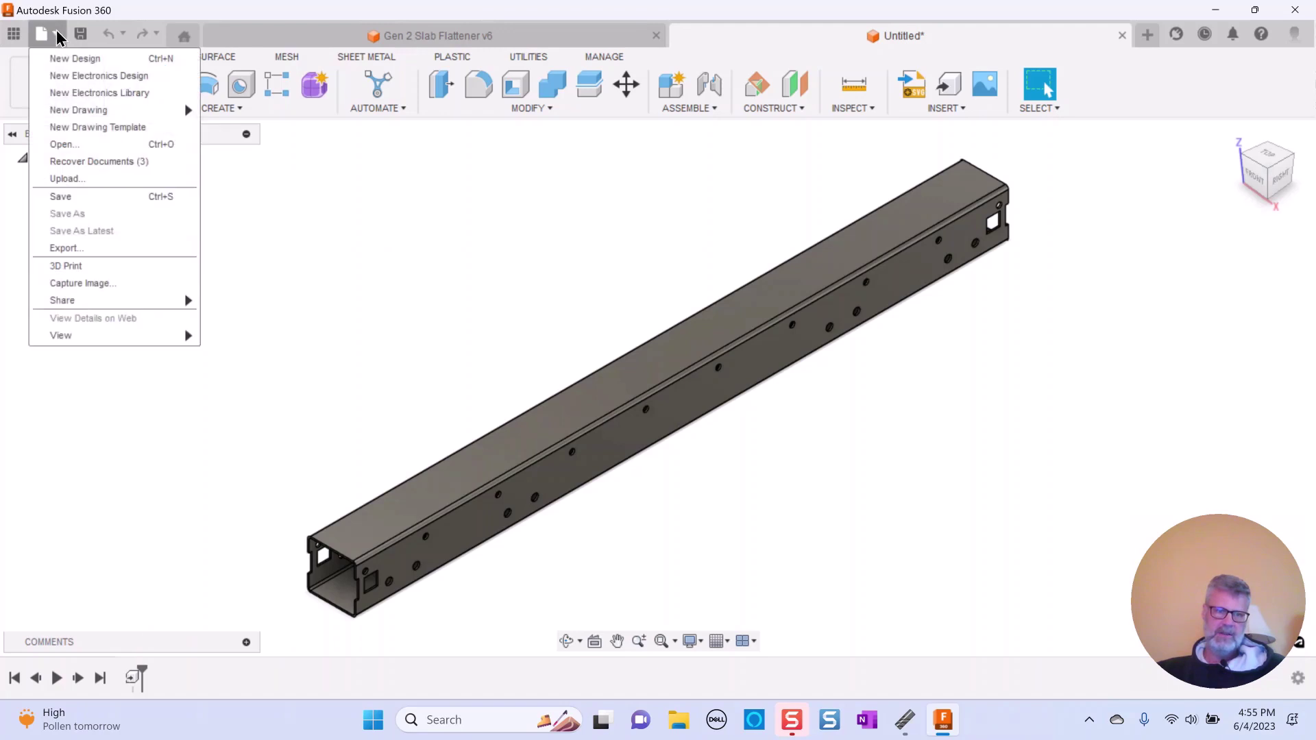
click(71, 196)
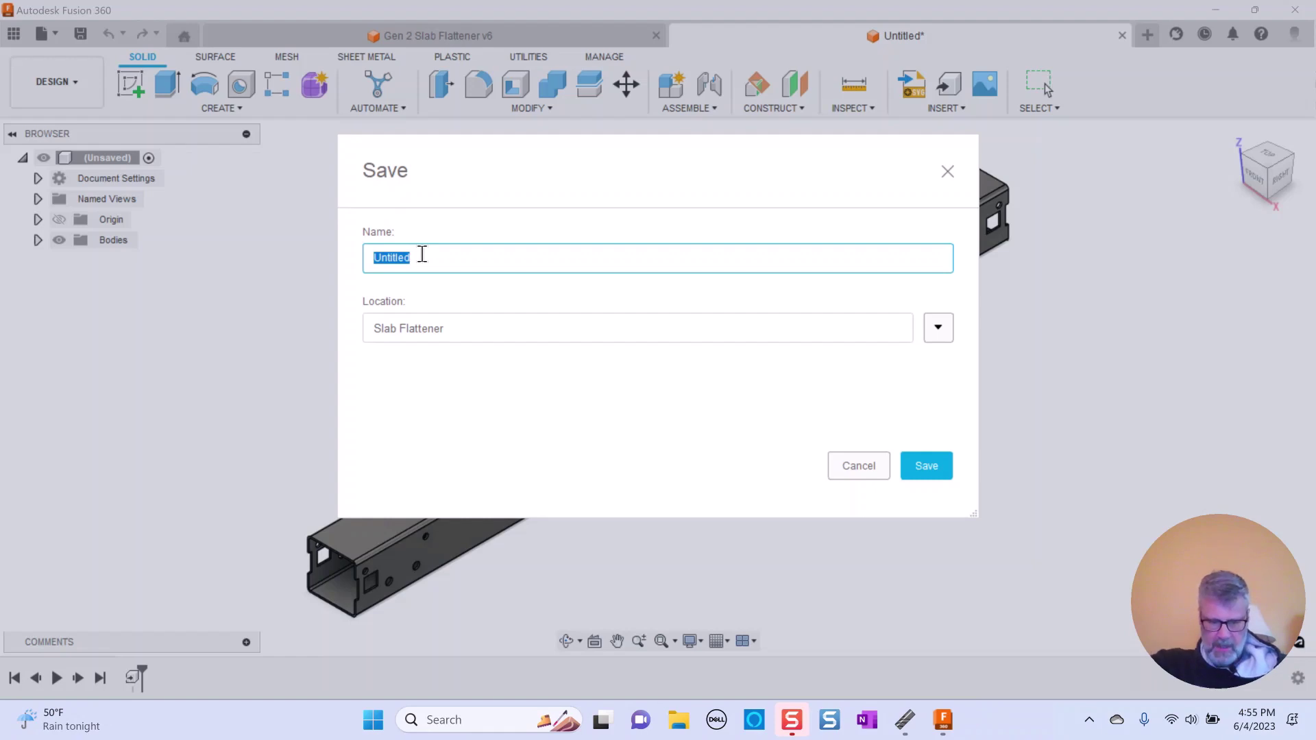
text(Side Rail Eaxa)
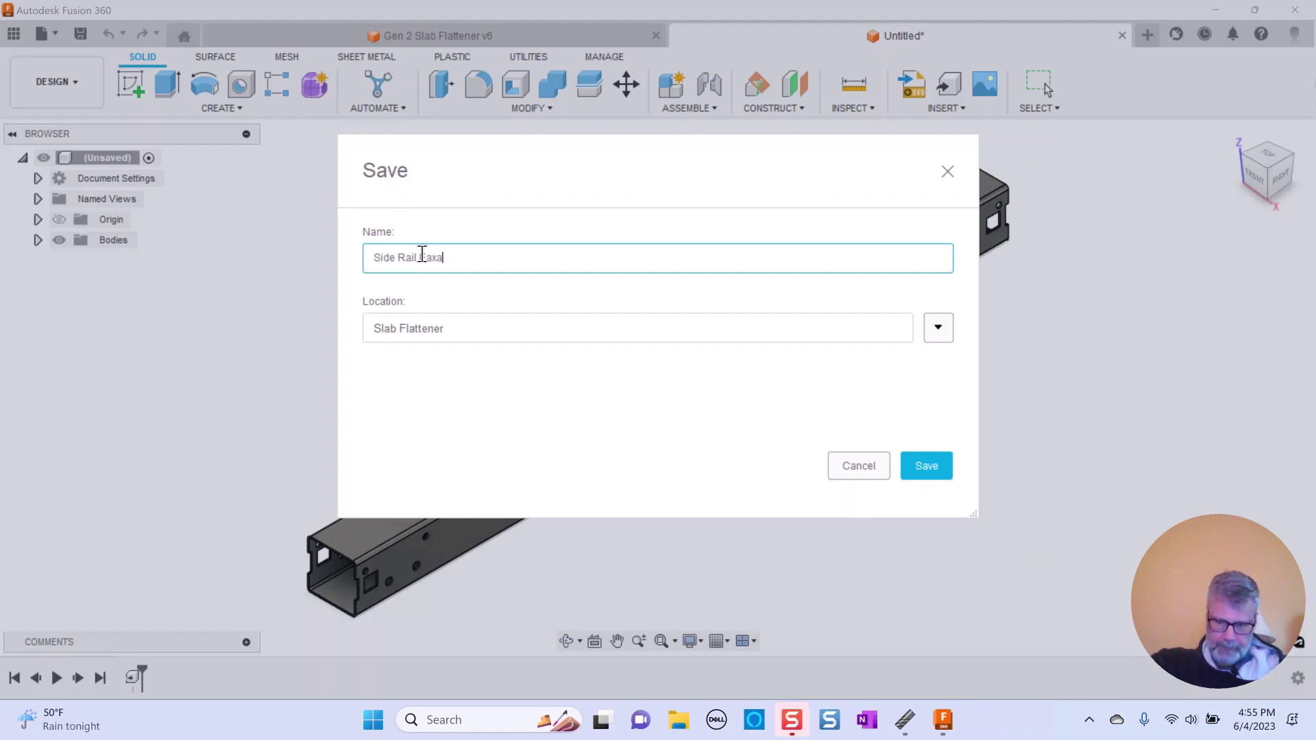
text(mple)
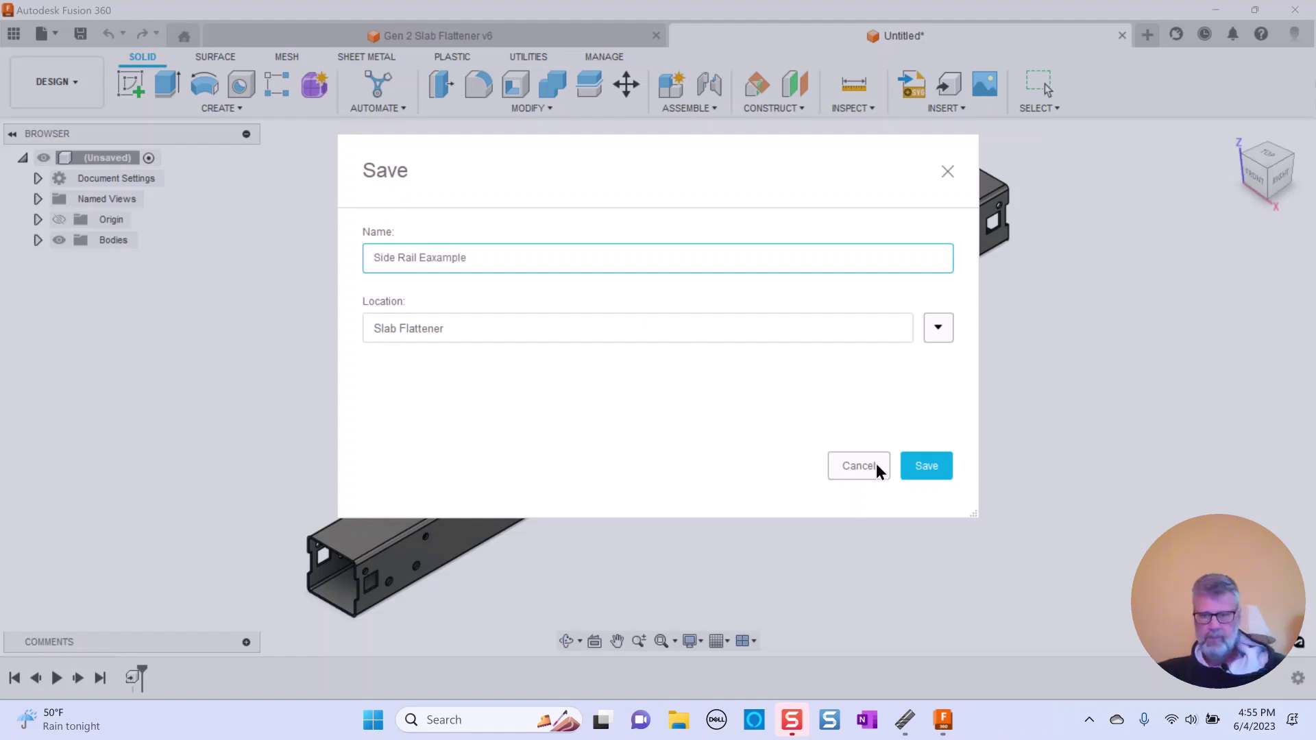
click(928, 470)
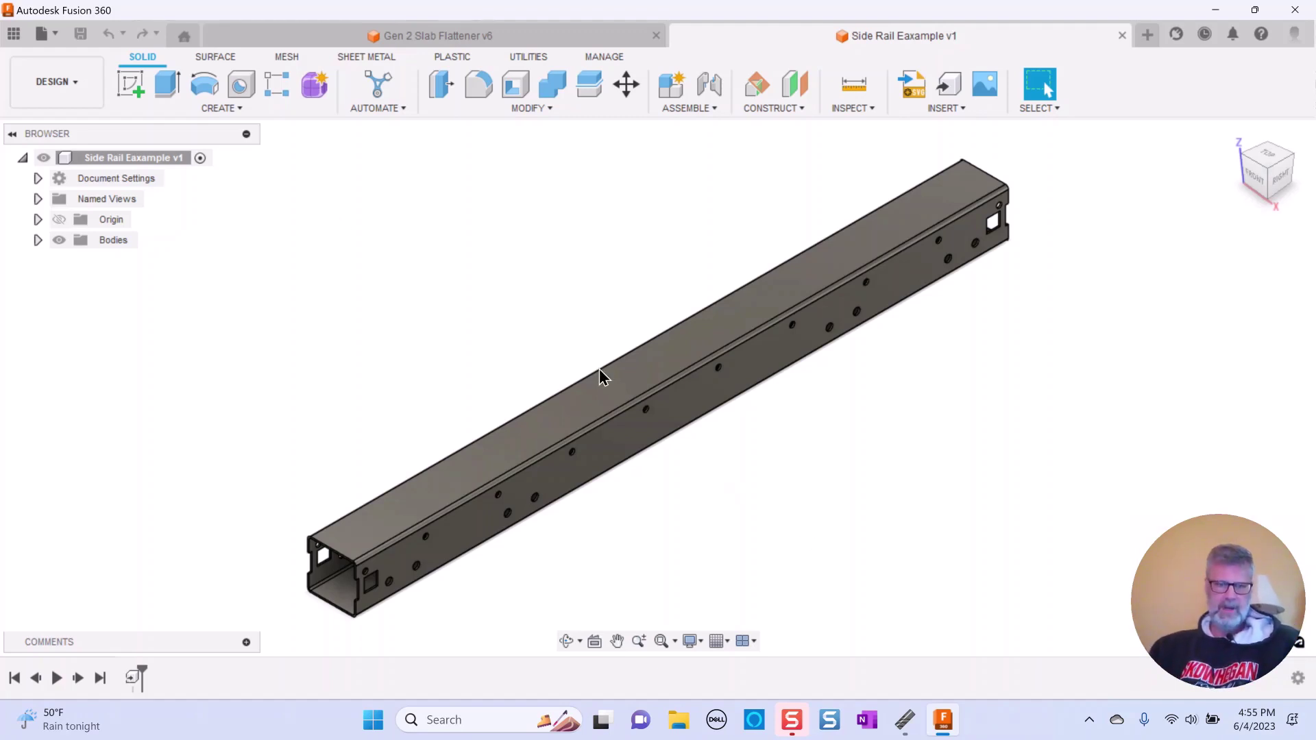
Check the slab flattener assembly, clear its selection, and return to Side Rail Eaxample
click(583, 42)
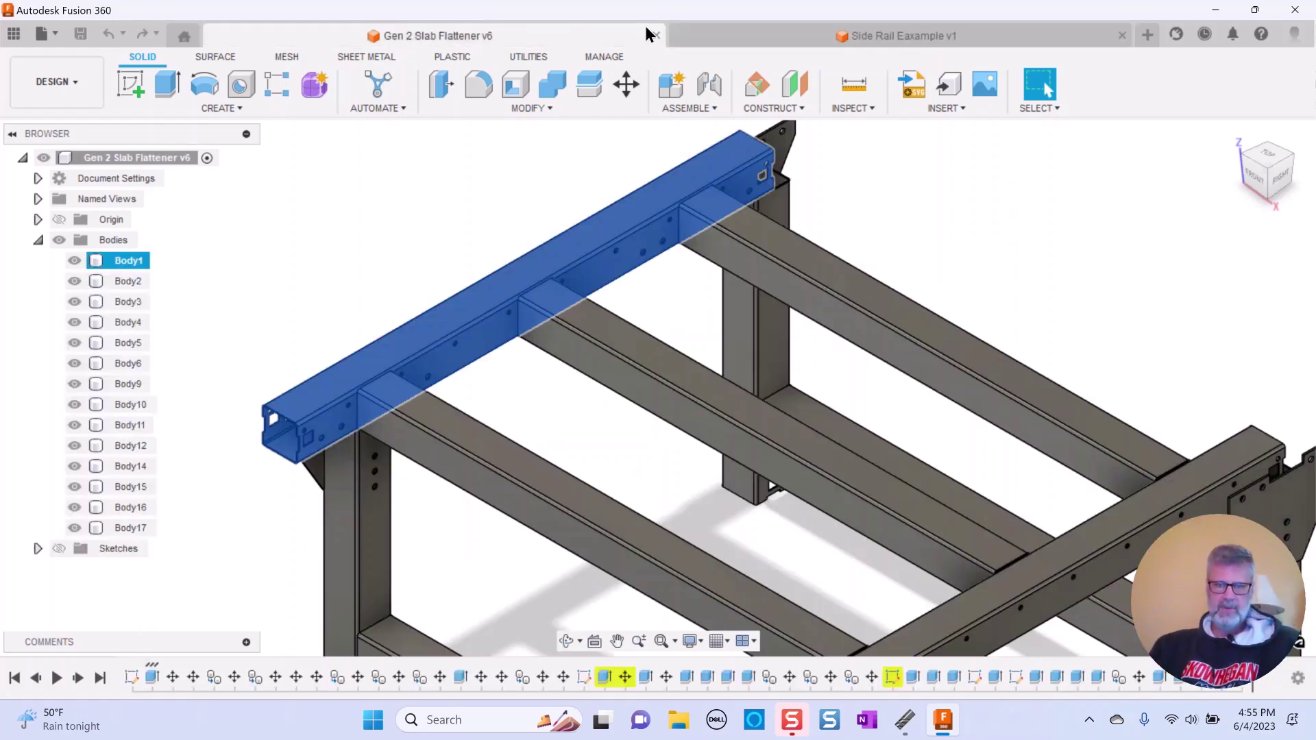
click(450, 214)
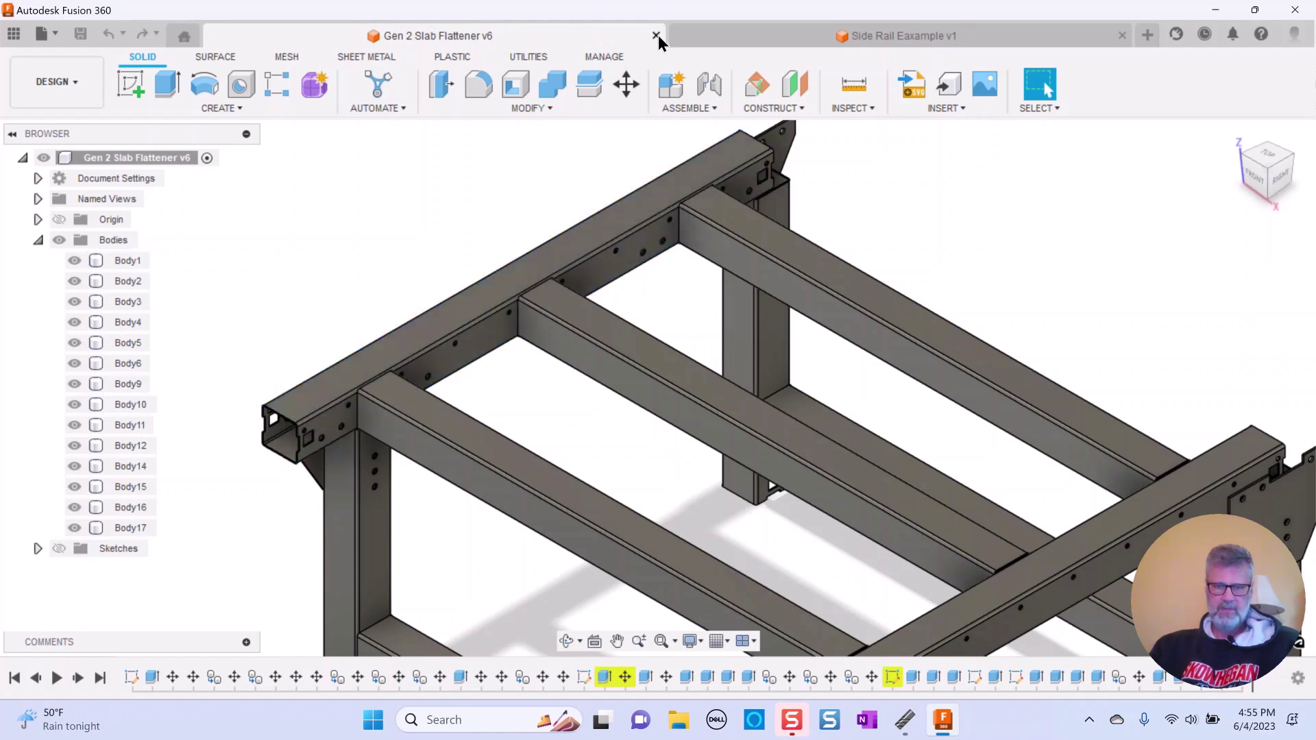
click(759, 31)
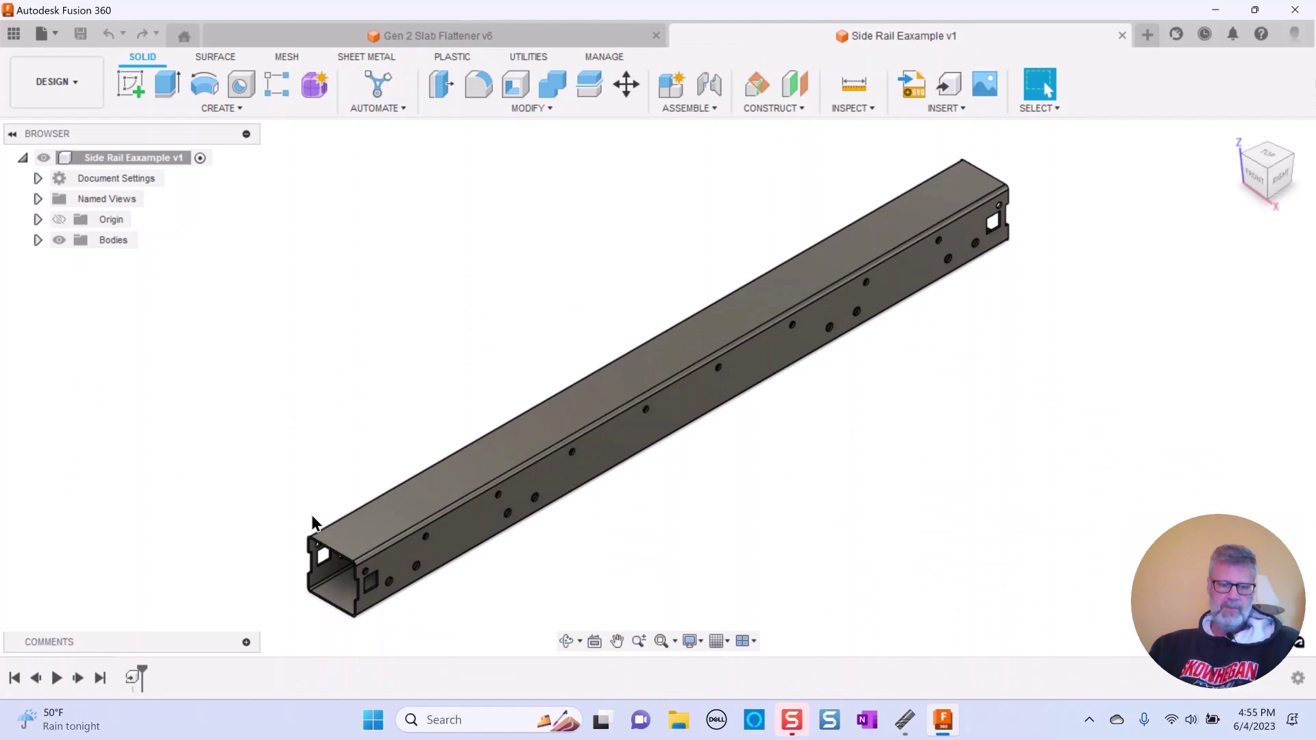
Start a sketch on the rail's top face
click(642, 377)
right_click(643, 378)
key(Escape)
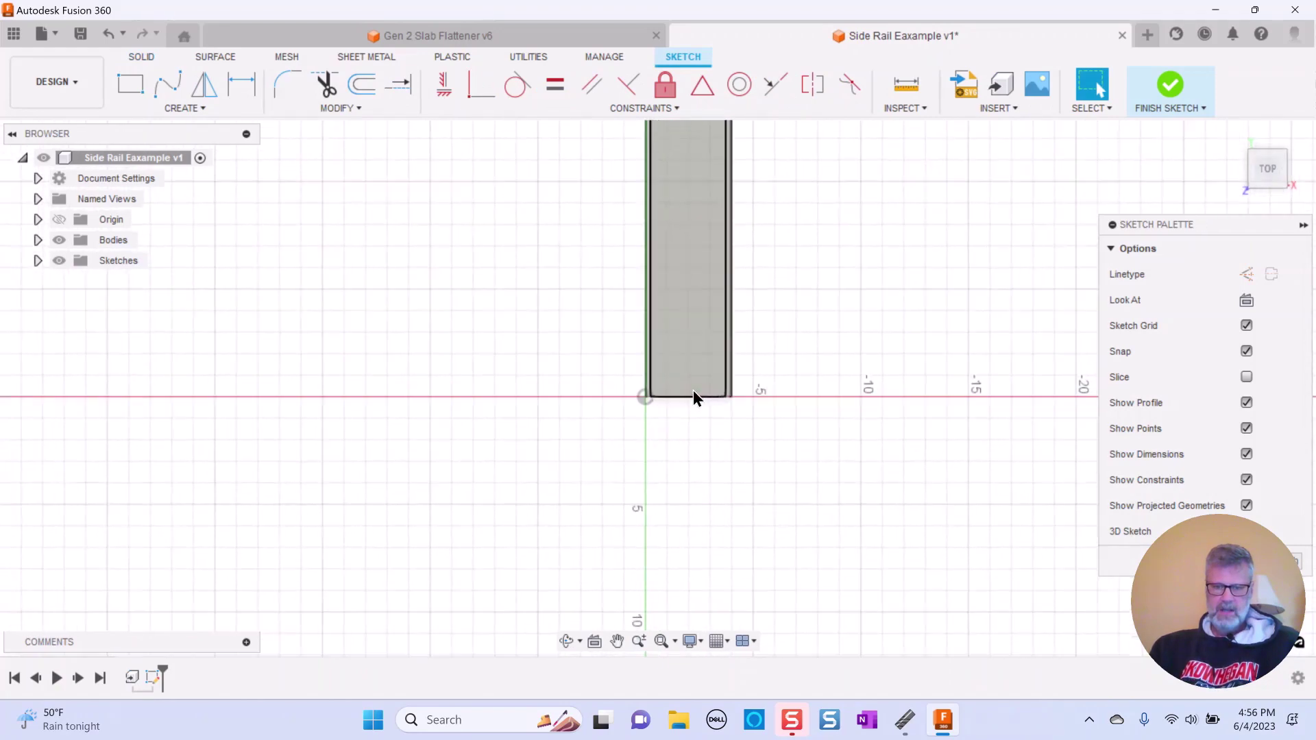
scroll(693, 396, up, 10)
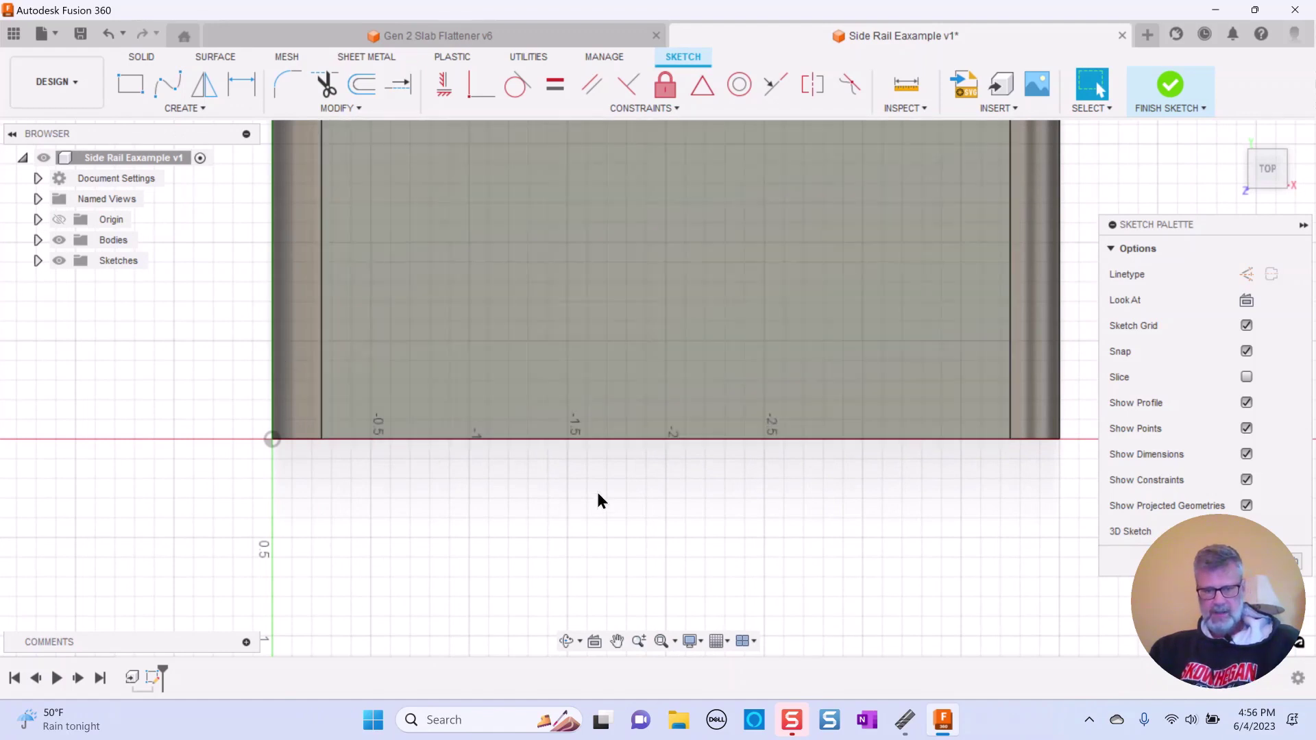
Draw a centre line from the bottom edge midpoint to the rail's top edge
key(l)
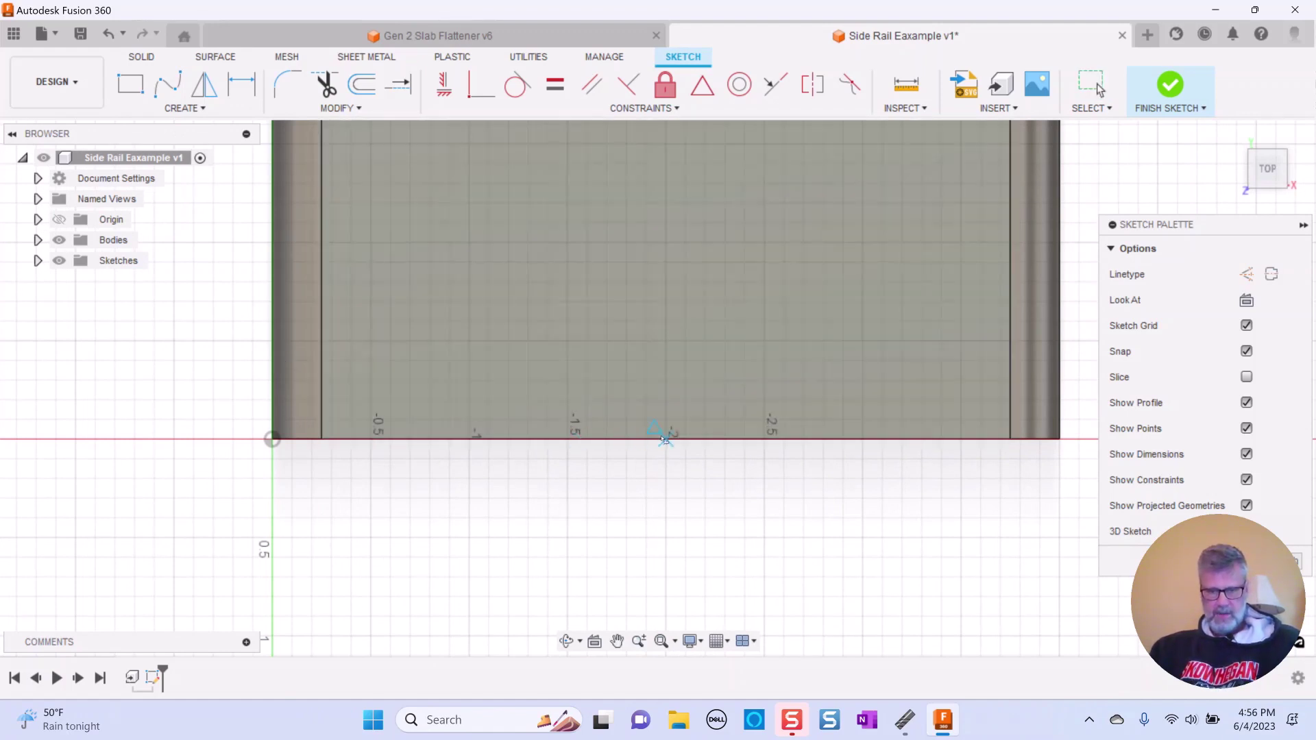
click(664, 442)
scroll(664, 442, down, 10)
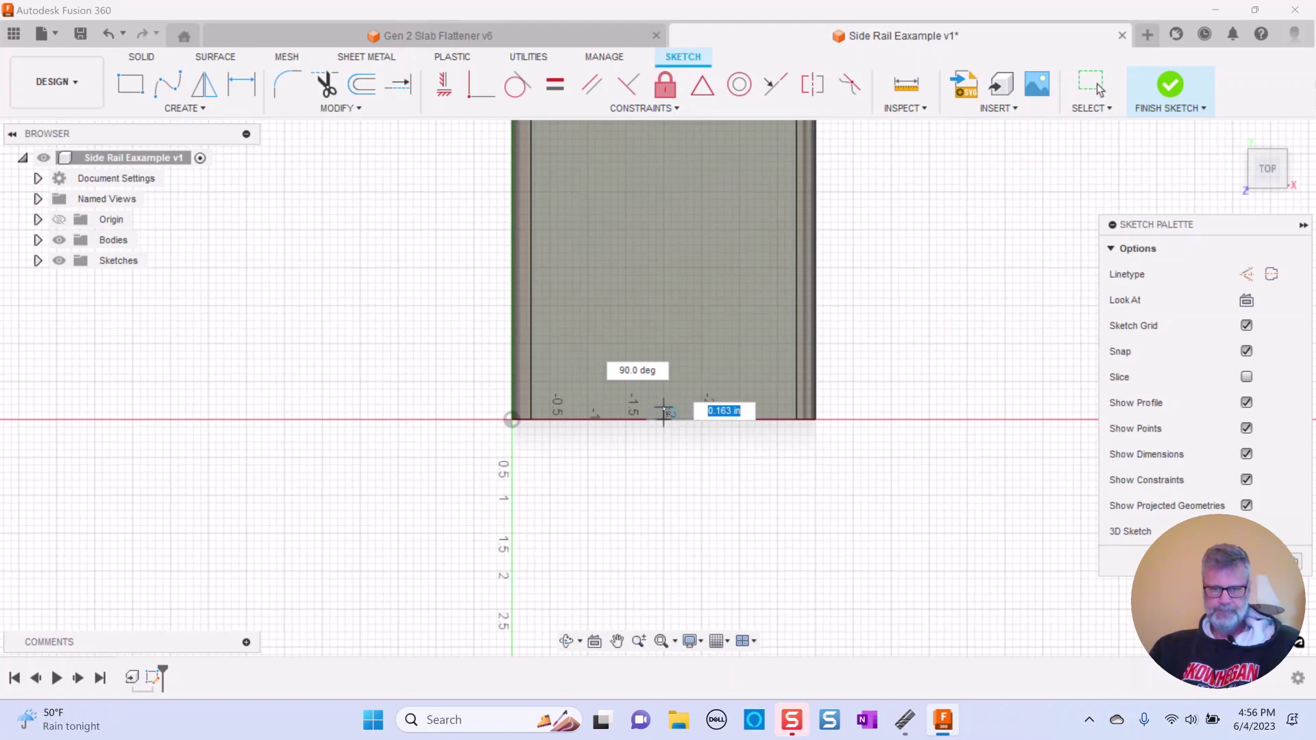
scroll(665, 395, down, 5)
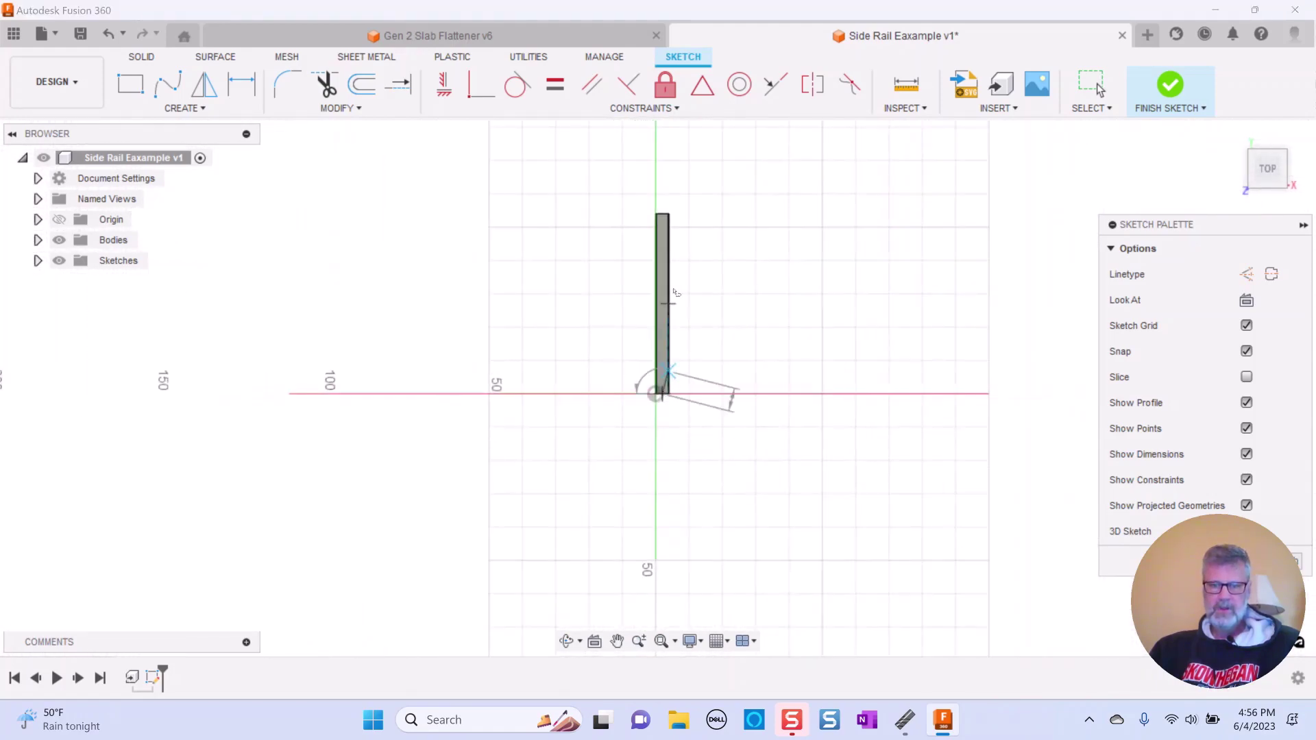
scroll(658, 185, up, 3)
scroll(664, 199, up, 6)
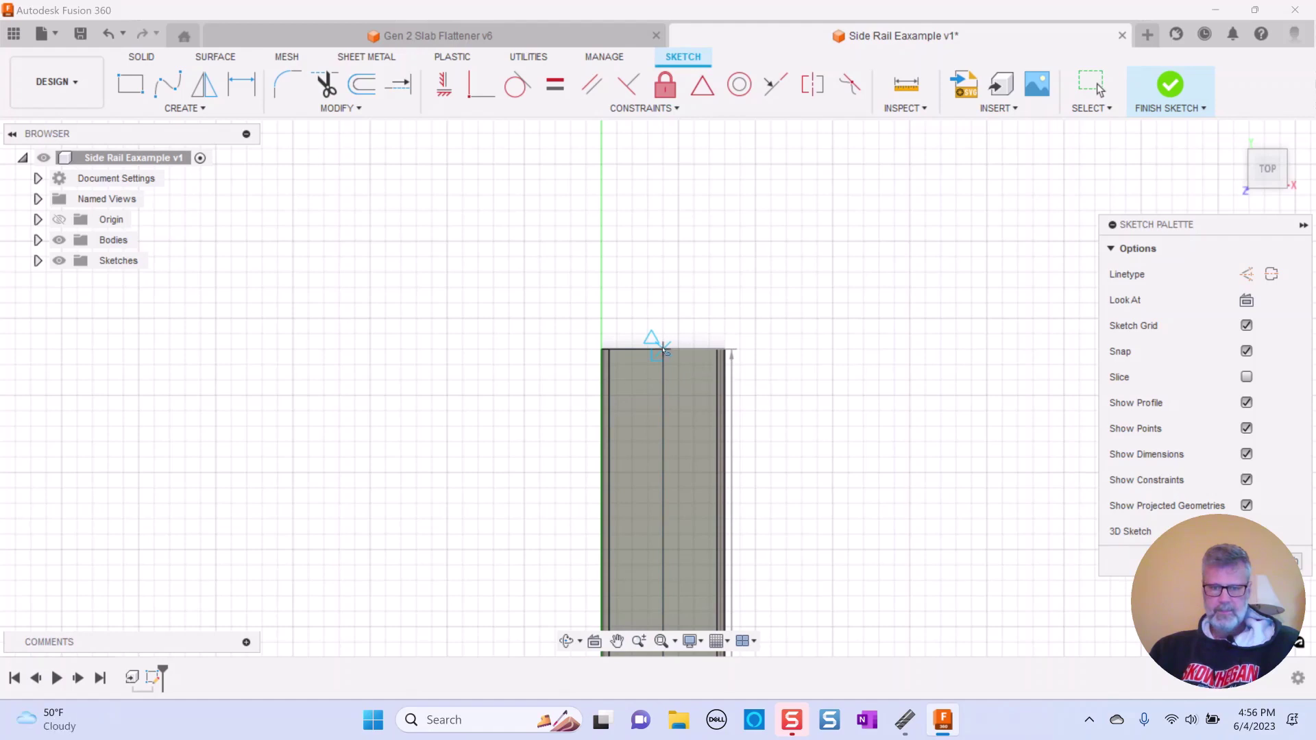
click(663, 346)
right_click(741, 288)
click(799, 289)
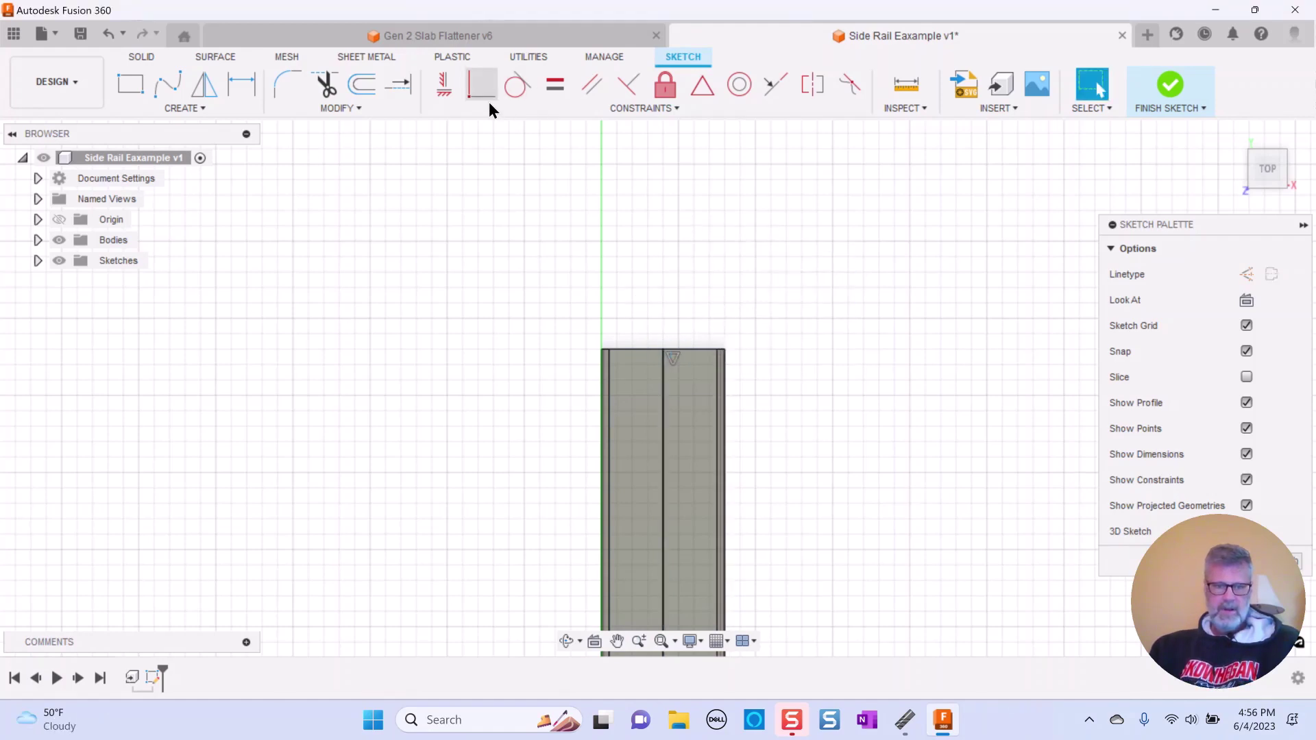
Offset the centre line by 0.03125 in
click(361, 84)
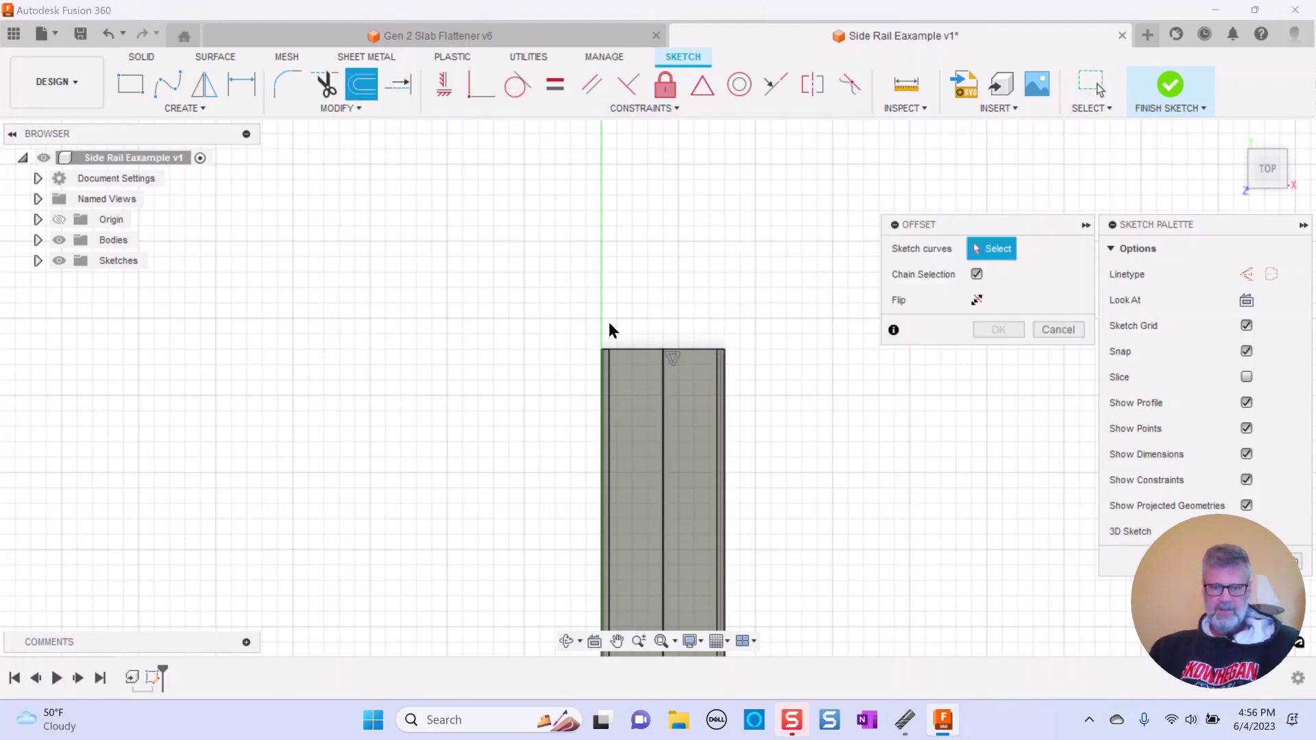
click(663, 425)
drag(671, 416, 672, 416)
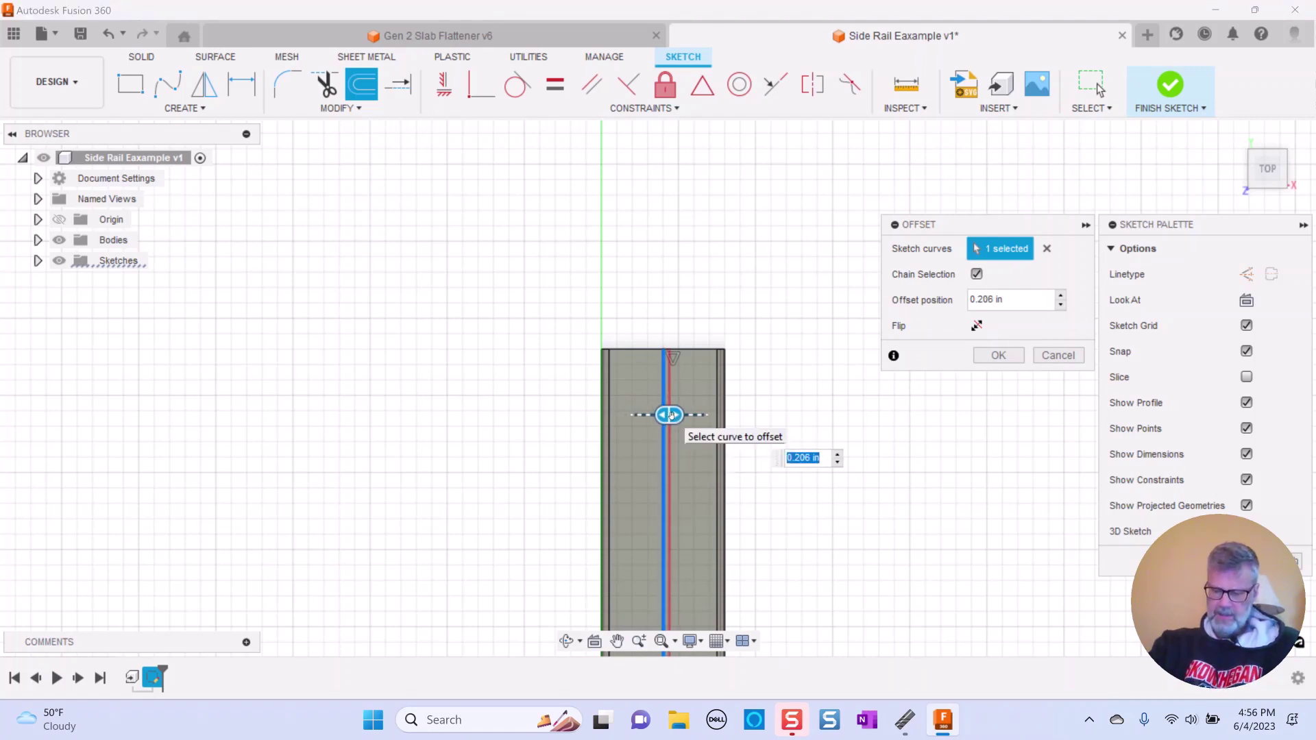
text(0.03)
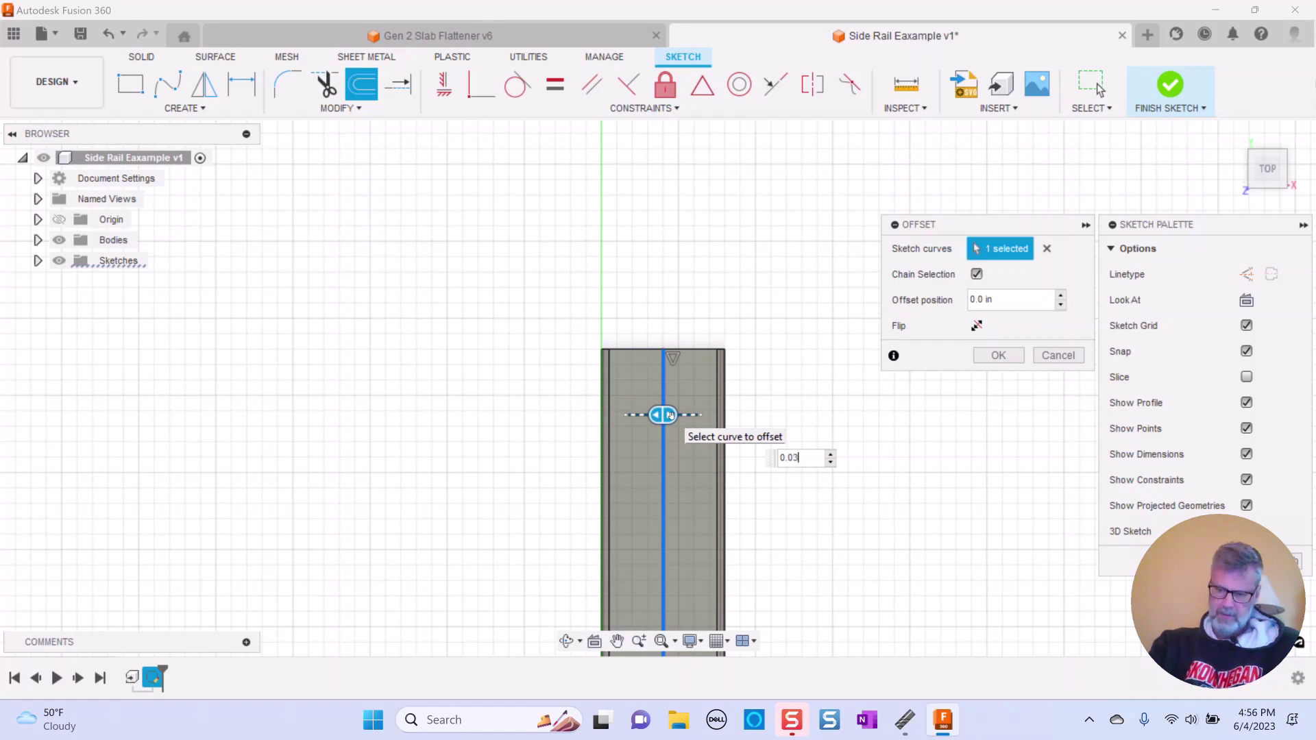
text(125)
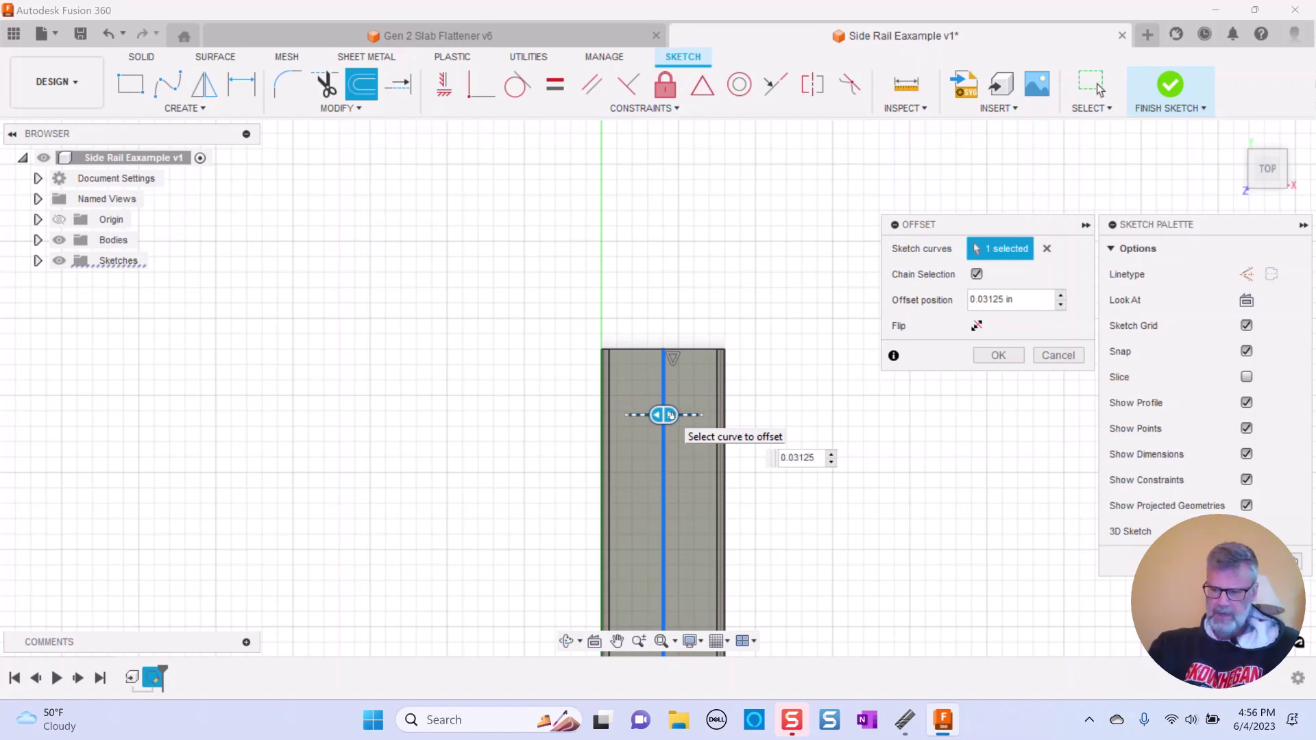
key(Return)
Finish the sketch and orbit the rail to look along its end
click(1169, 85)
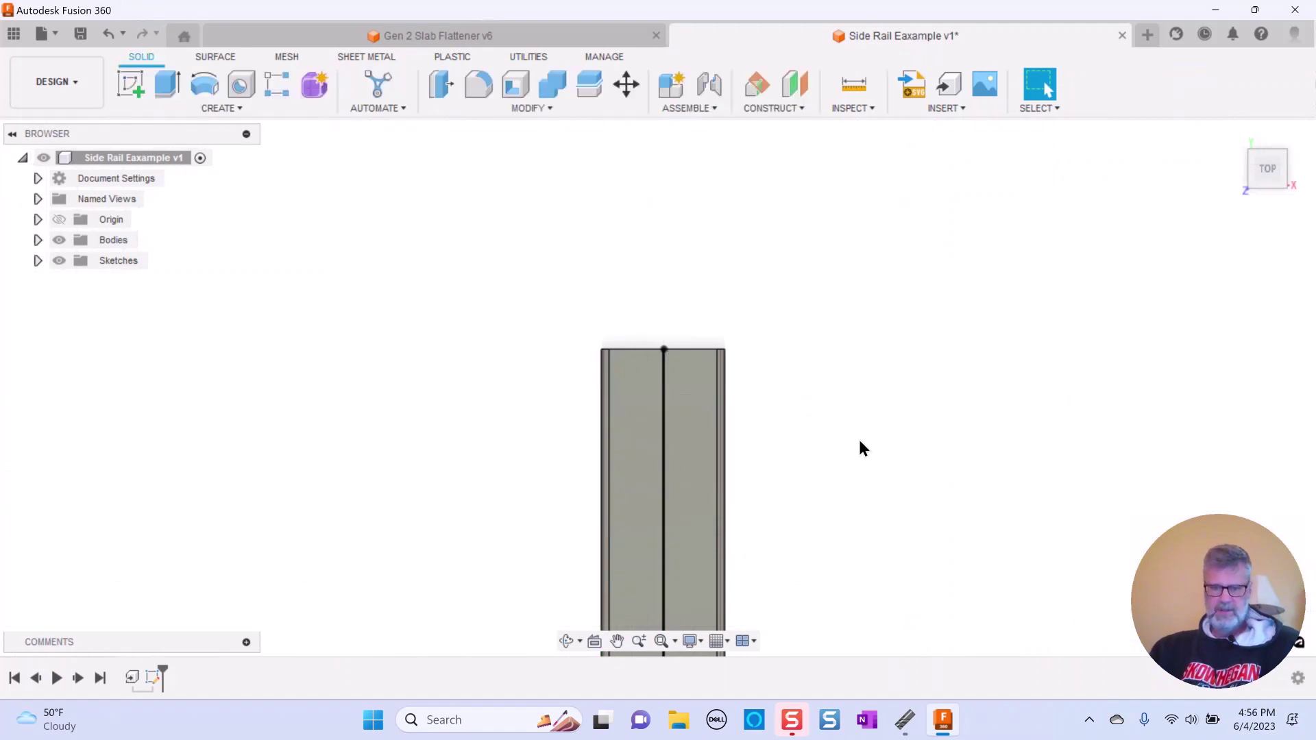
click(1231, 134)
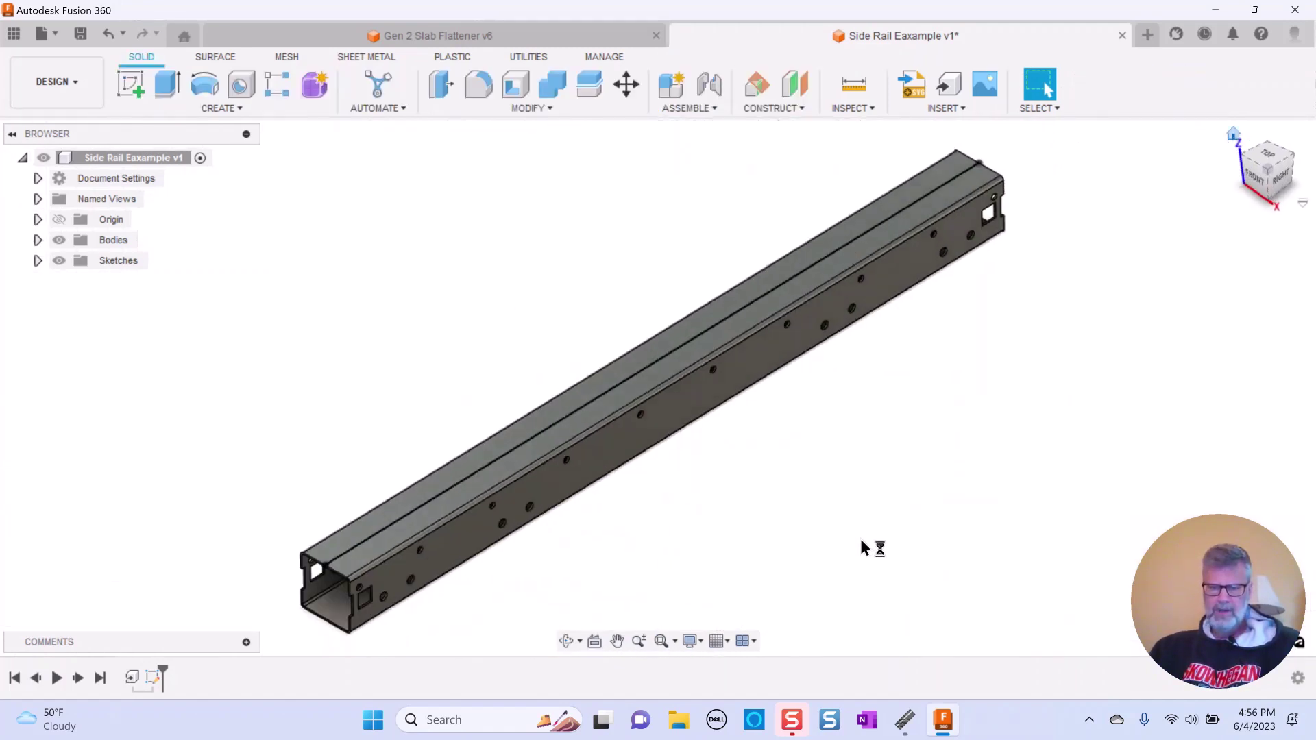
scroll(366, 548, up, 5)
scroll(362, 521, up, 6)
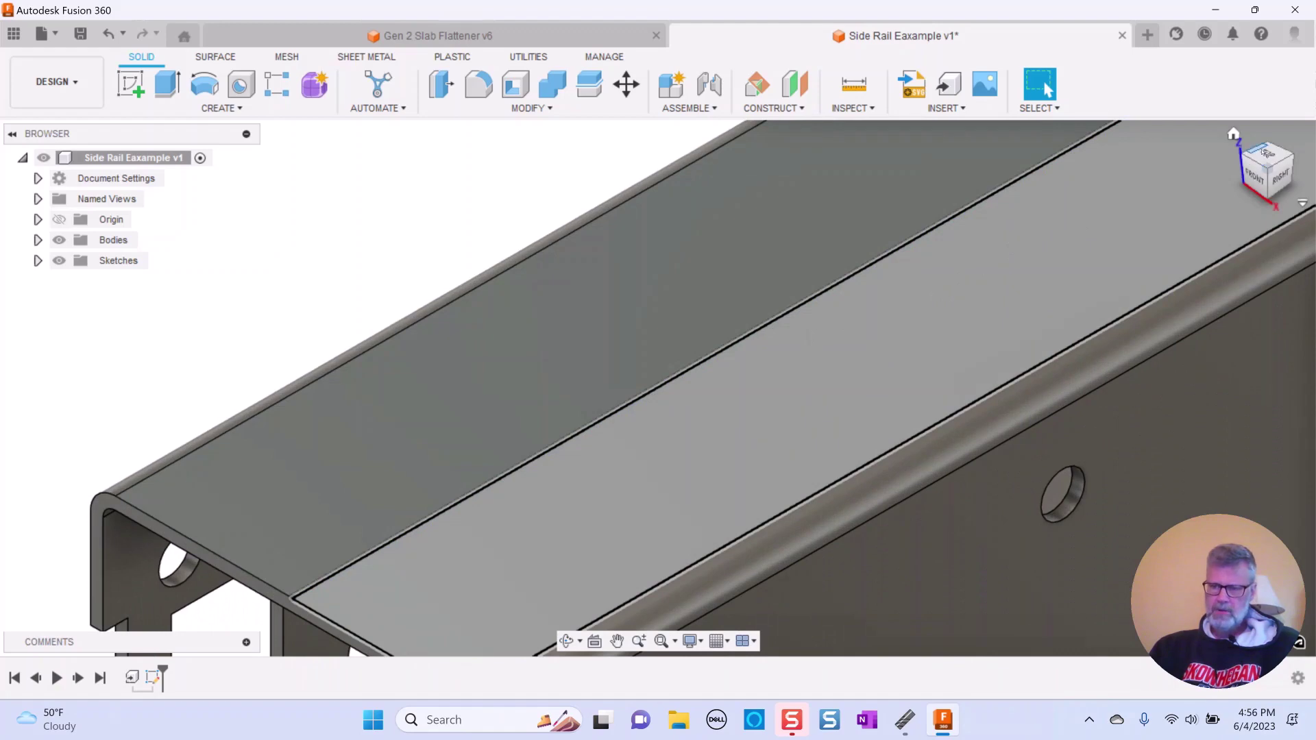
shift+middle_drag(1069, 383, 1104, 368)
scroll(1030, 476, down, 5)
scroll(1002, 493, up, 8)
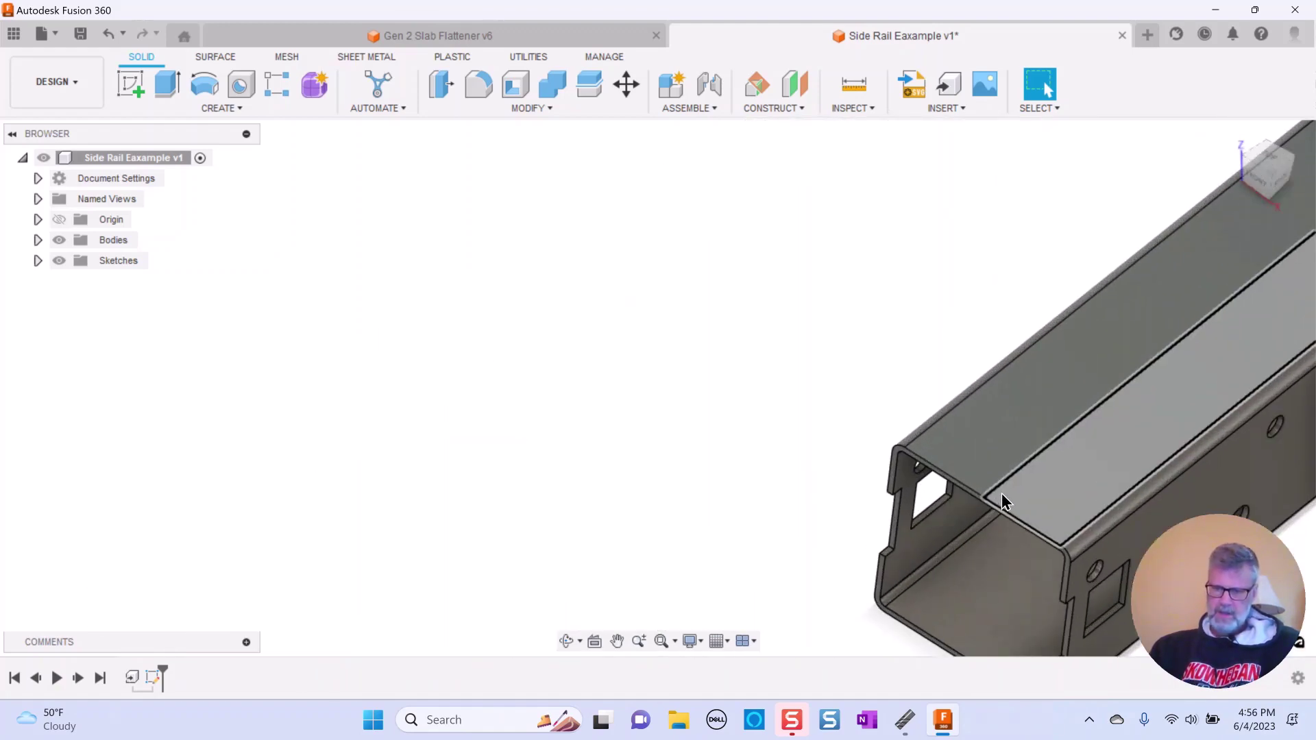
scroll(992, 481, up, 4)
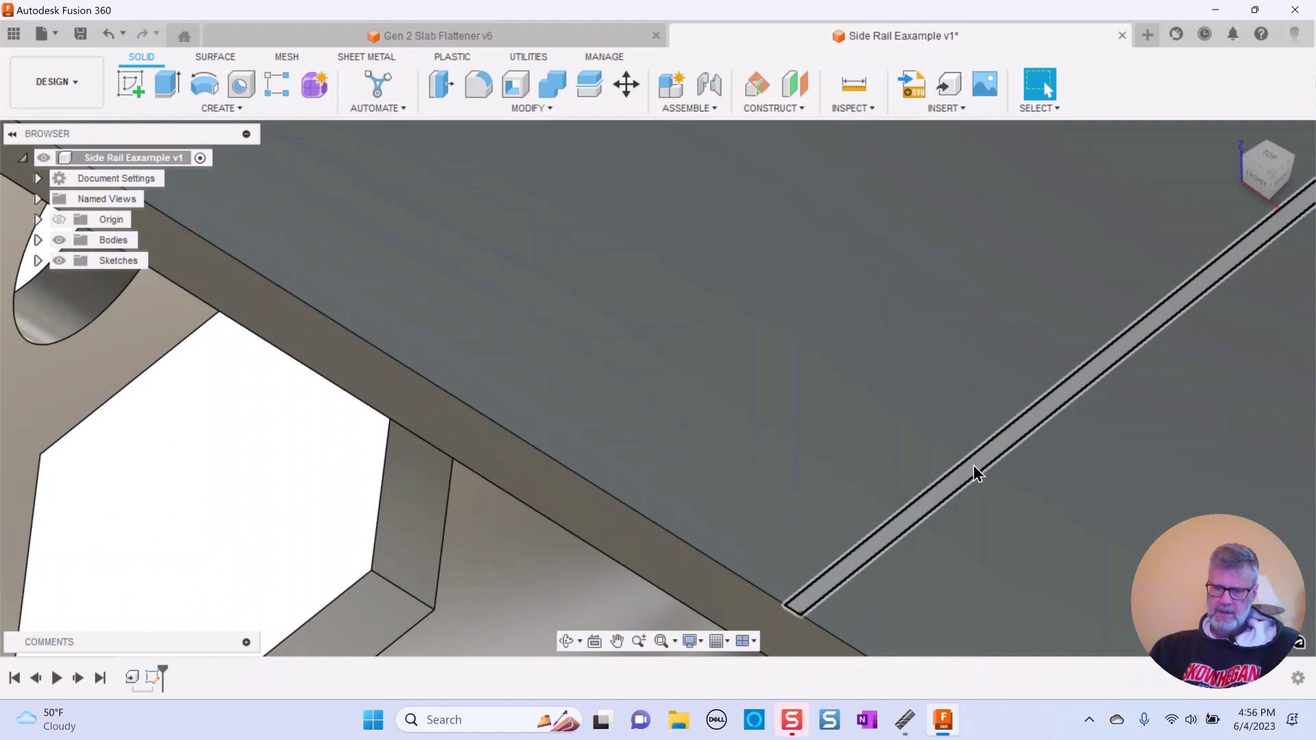
Extrude the thin strip between the offset lines -1 in as a cut into the rail
click(976, 467)
scroll(977, 466, down, 6)
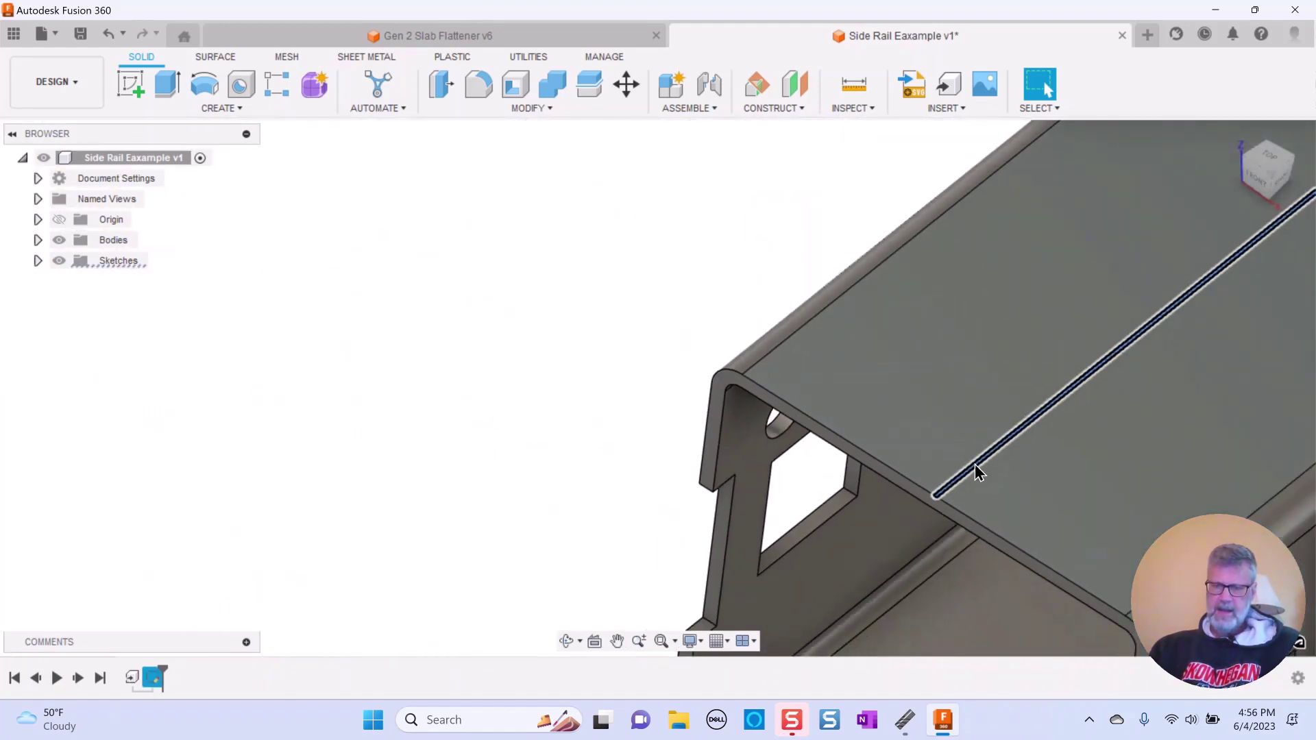
click(168, 84)
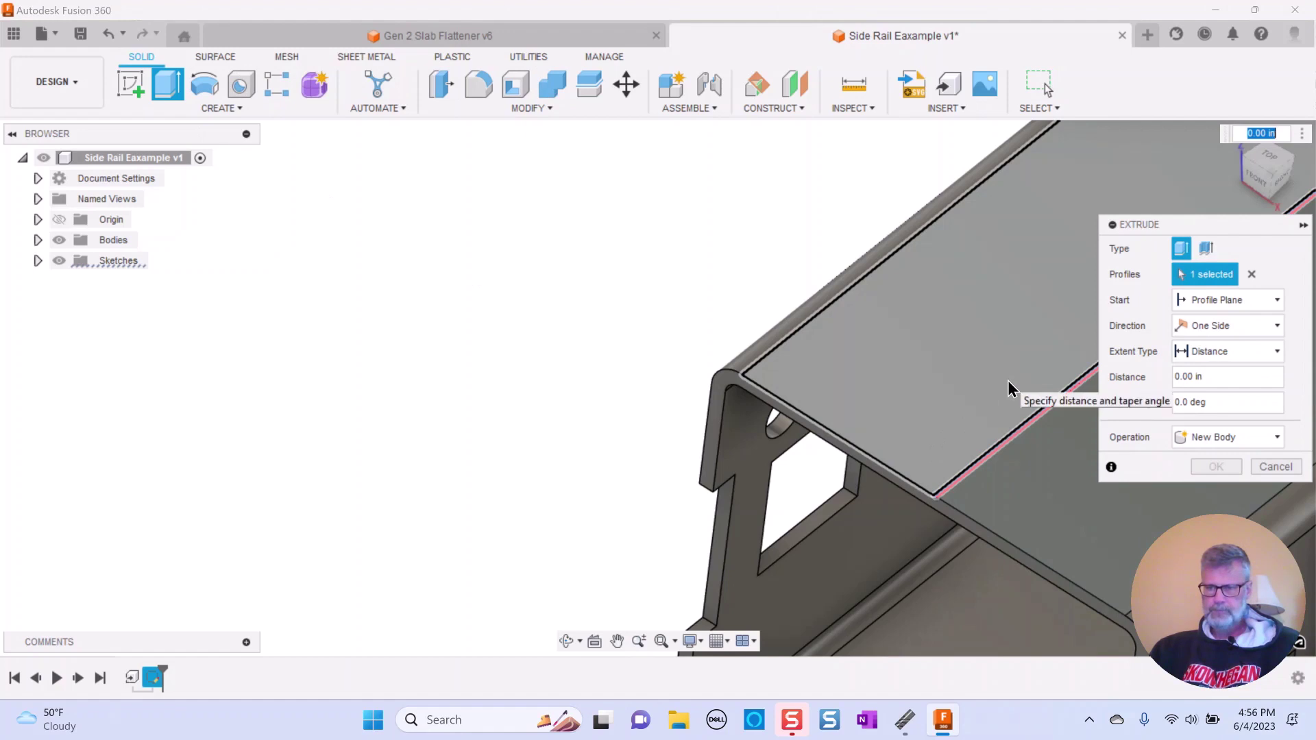
scroll(1008, 384, down, 6)
scroll(1008, 388, down, 3)
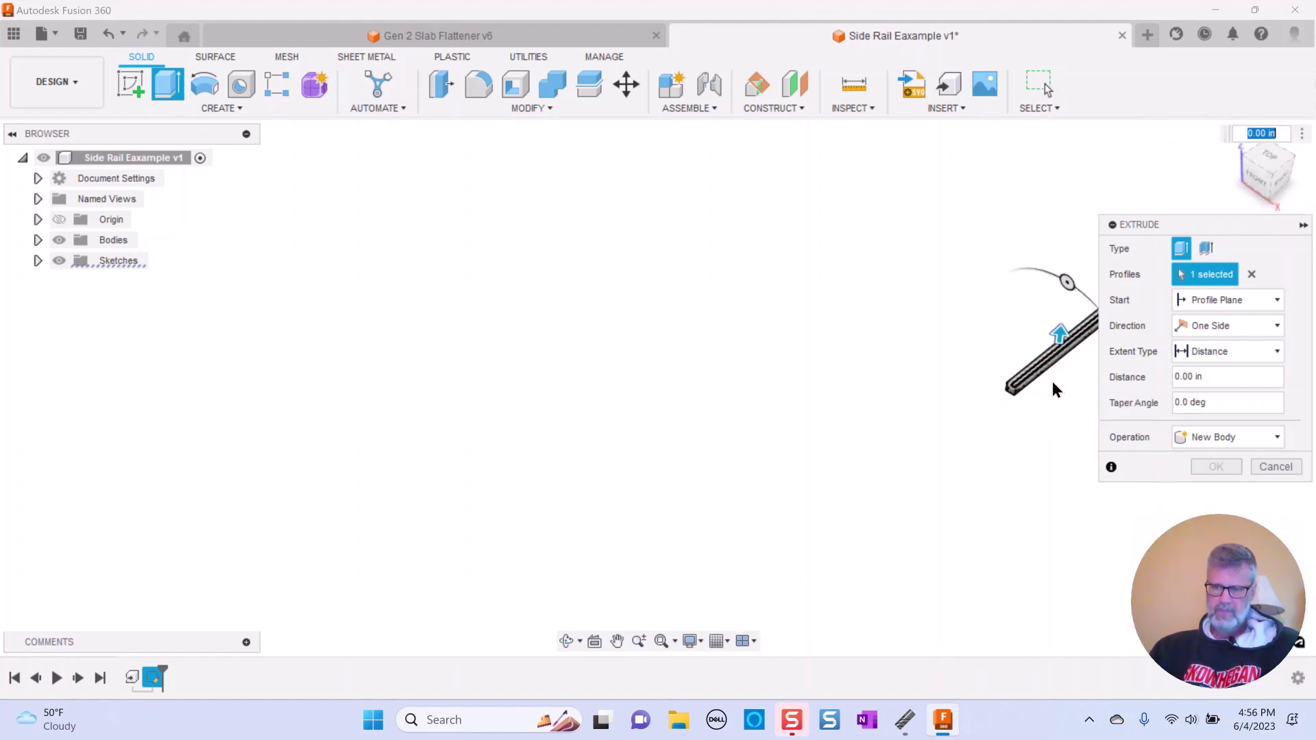
scroll(1054, 384, up, 8)
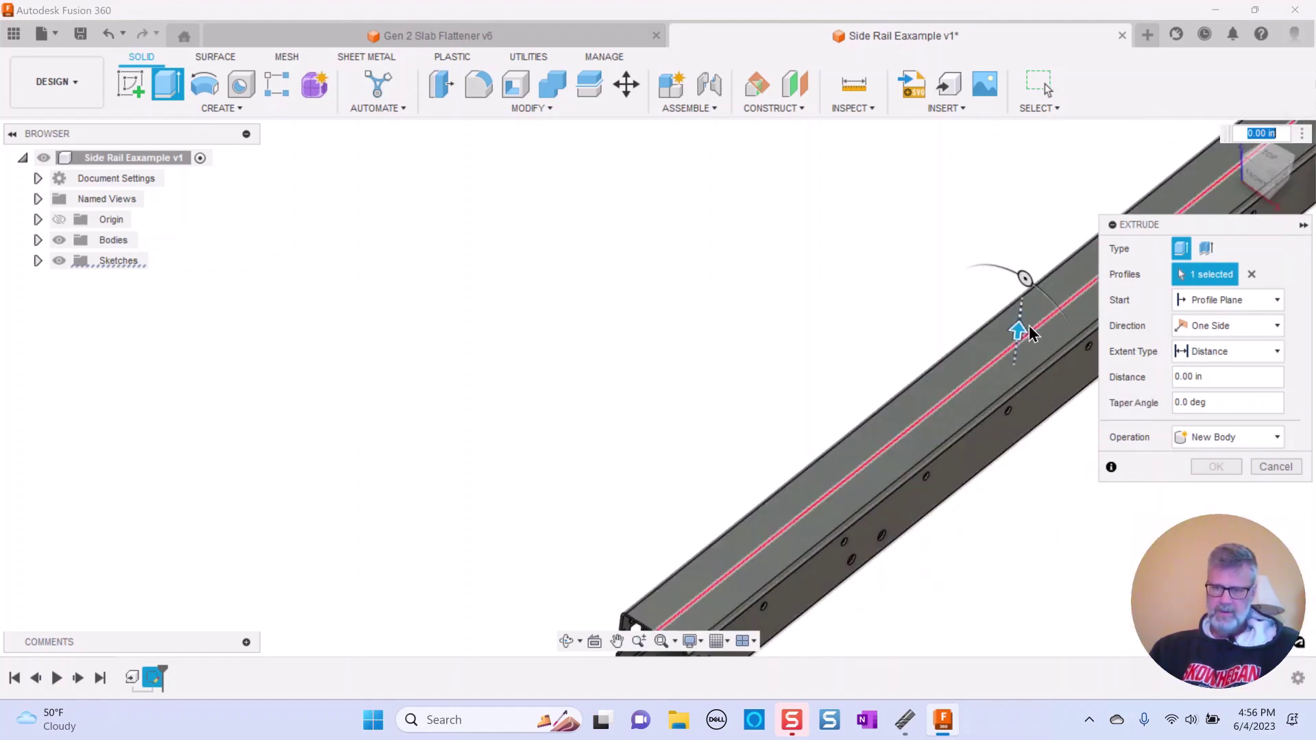
text(-1)
key(Return)
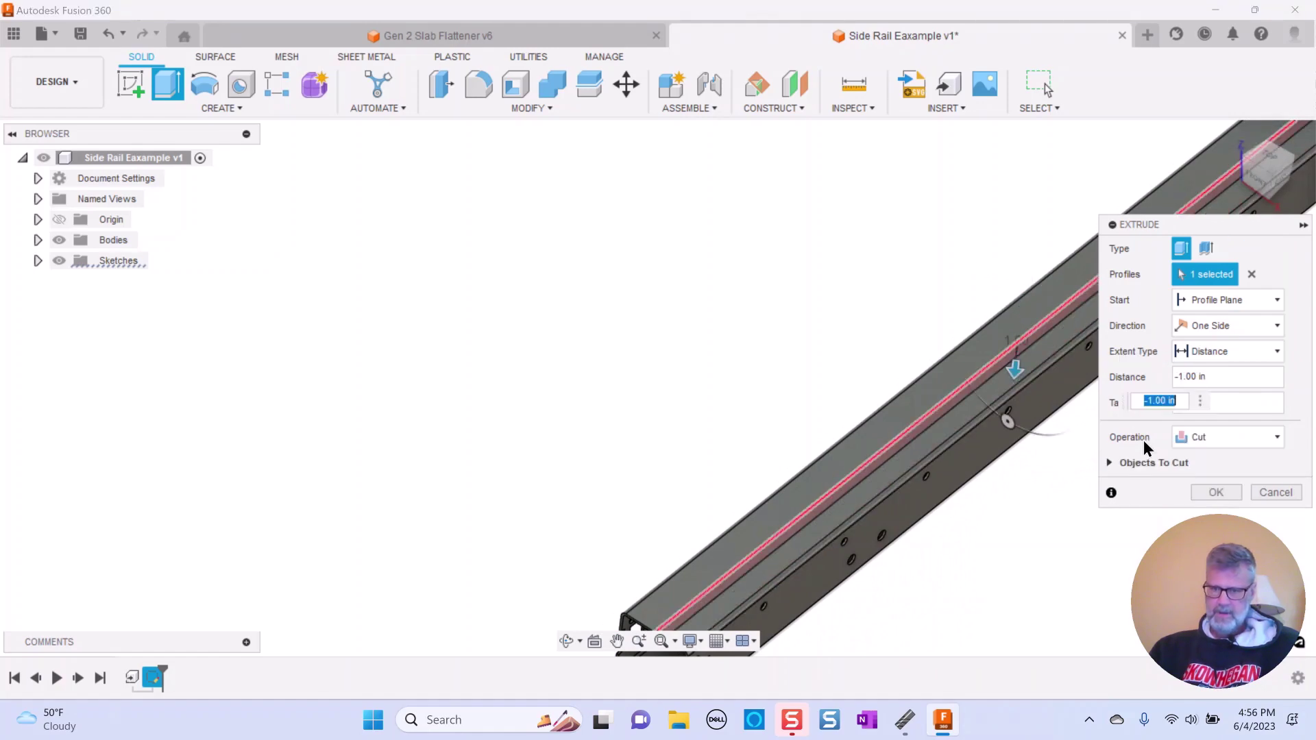
click(1212, 493)
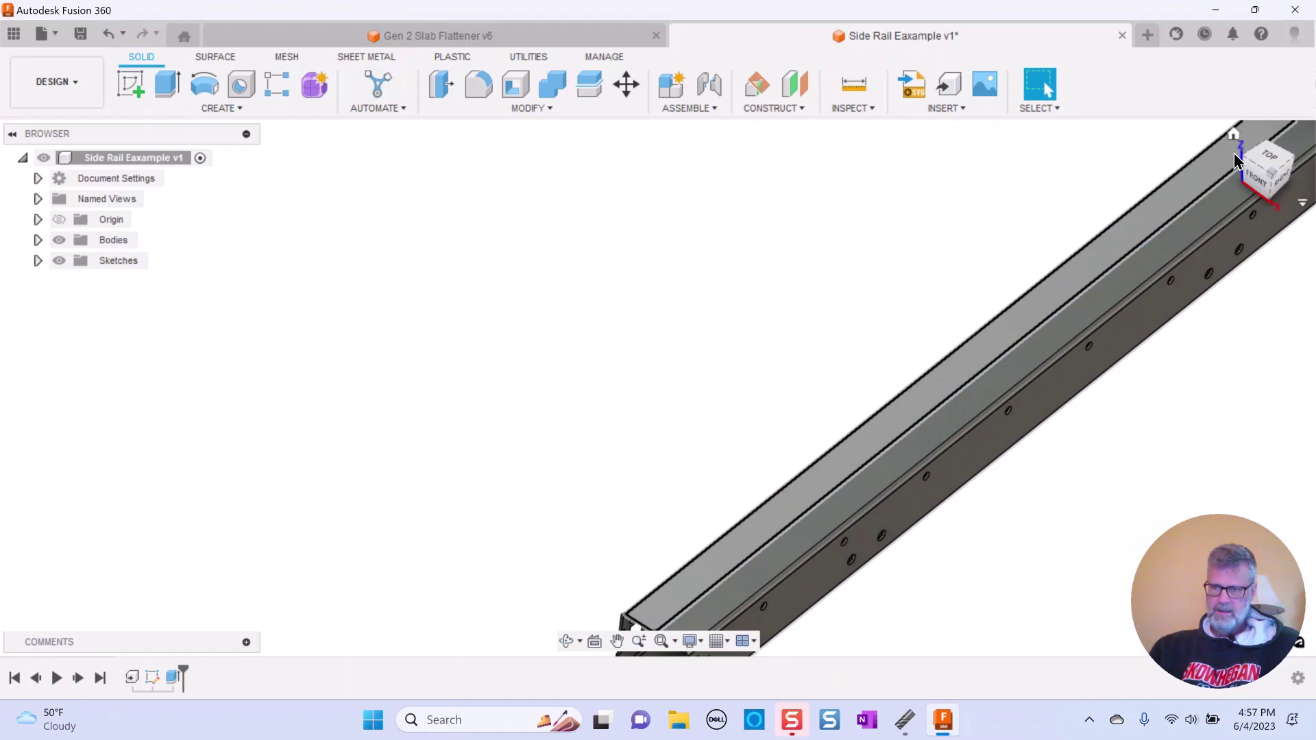
click(1234, 134)
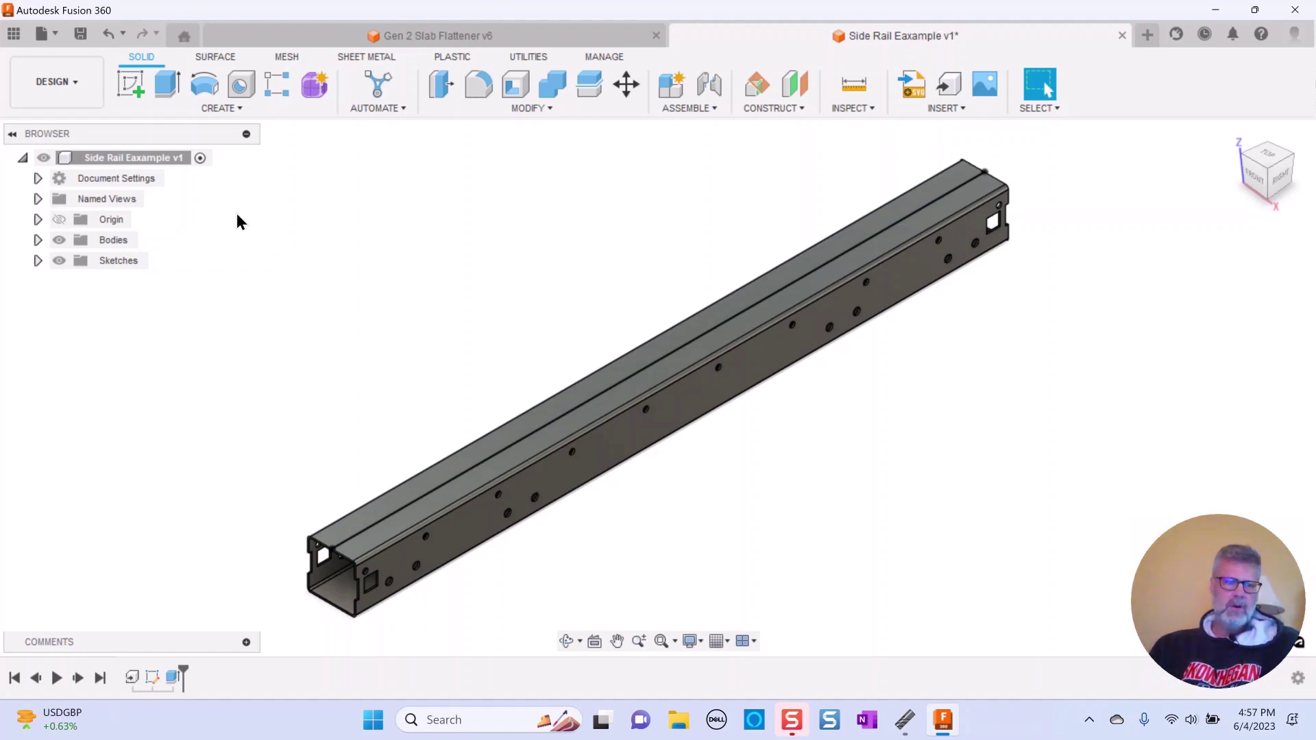
Switch to the SHEET METAL tools and open the CREATE dropdown
click(365, 59)
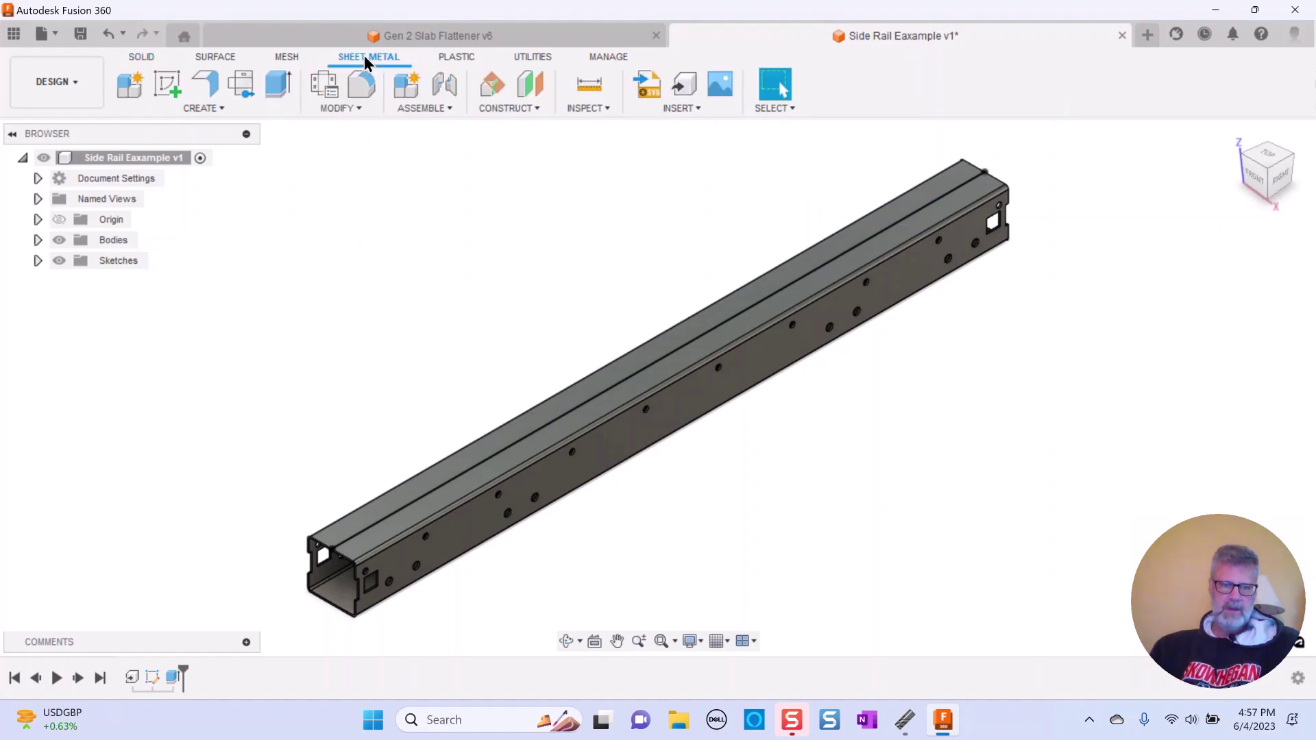
click(210, 108)
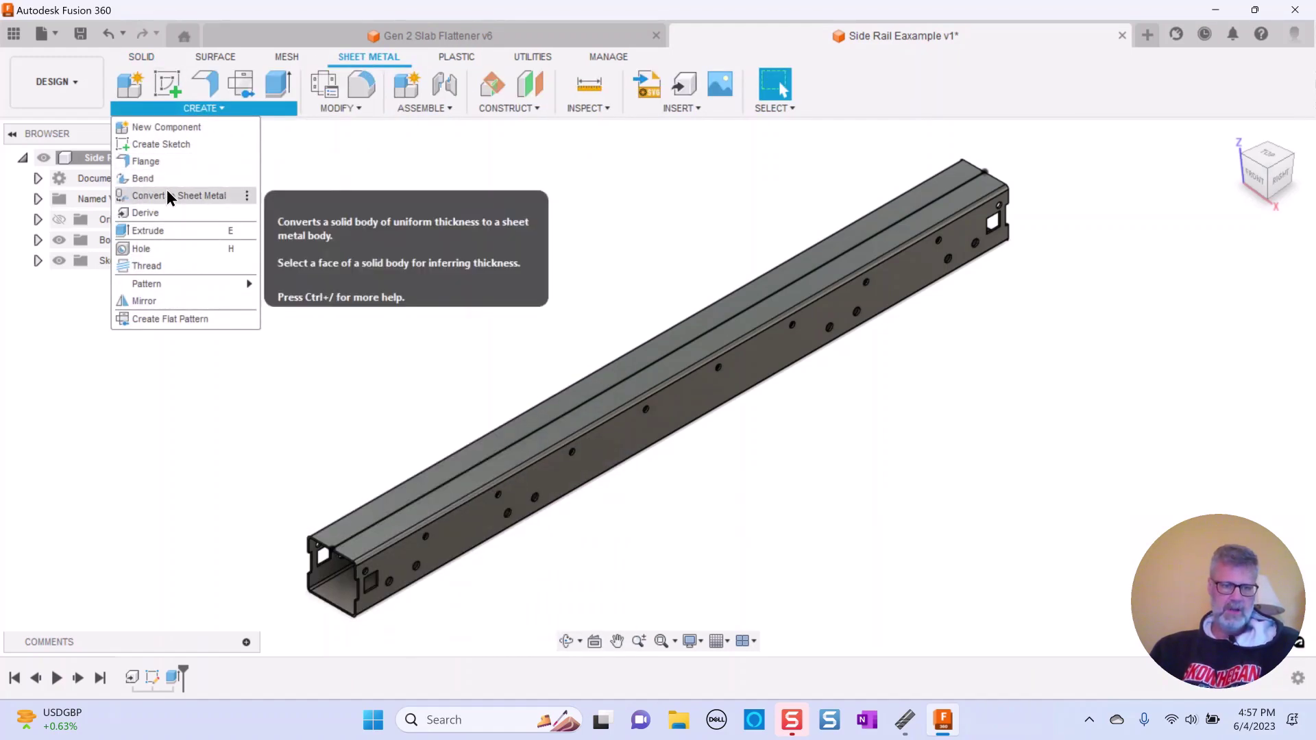
Convert Body1 to sheet metal from a rail face using the Steel (in) K=1 rule
click(174, 196)
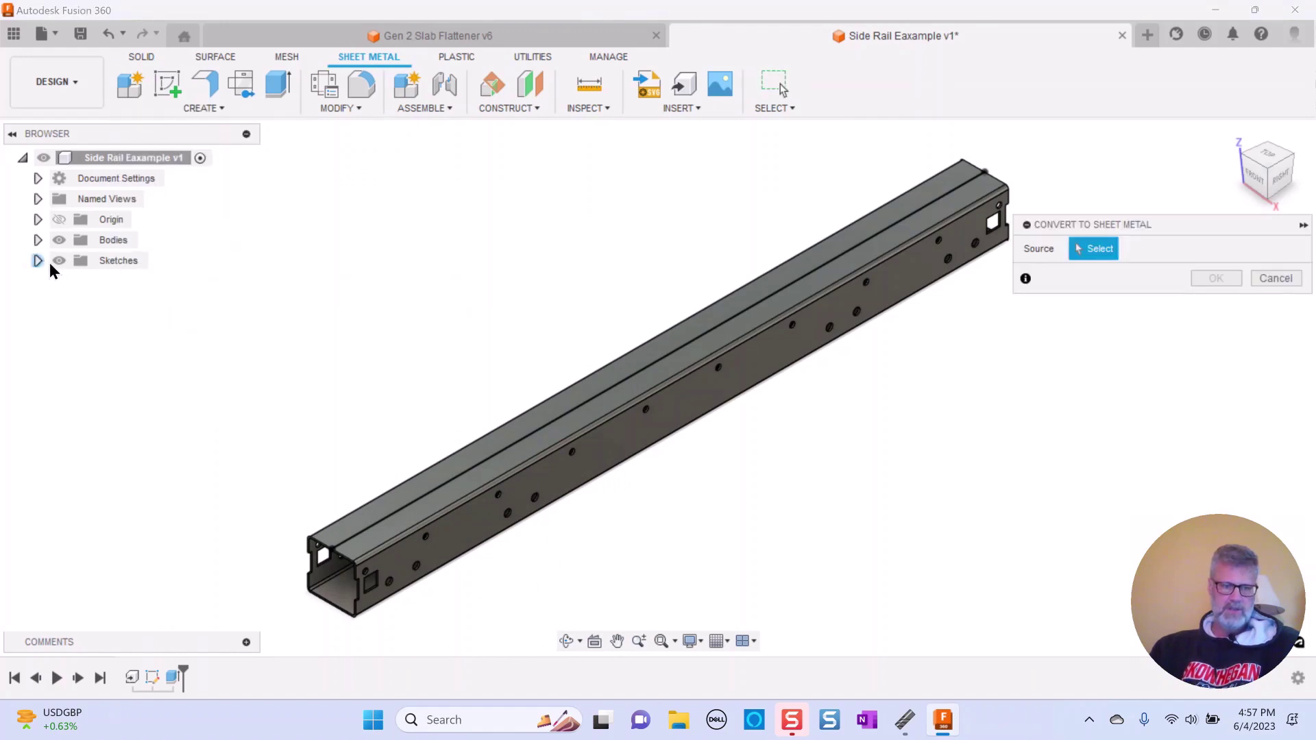
click(38, 240)
click(97, 259)
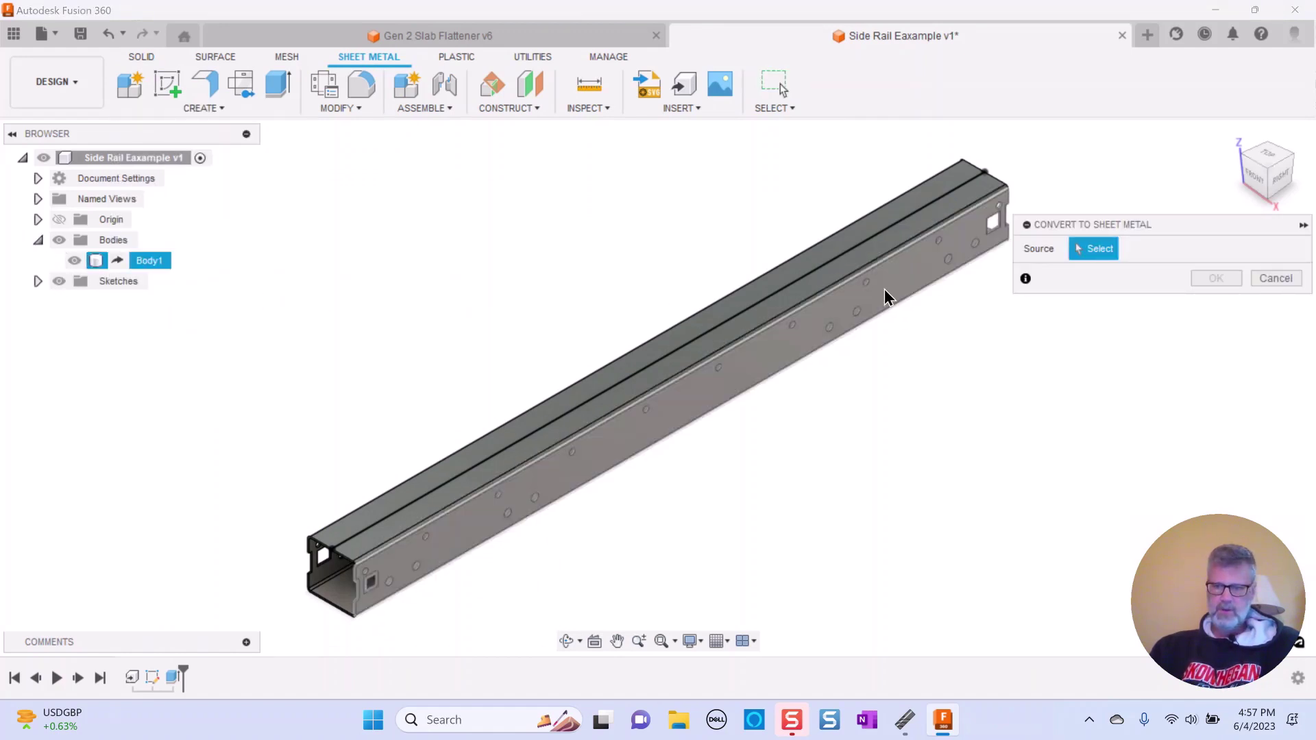
click(340, 589)
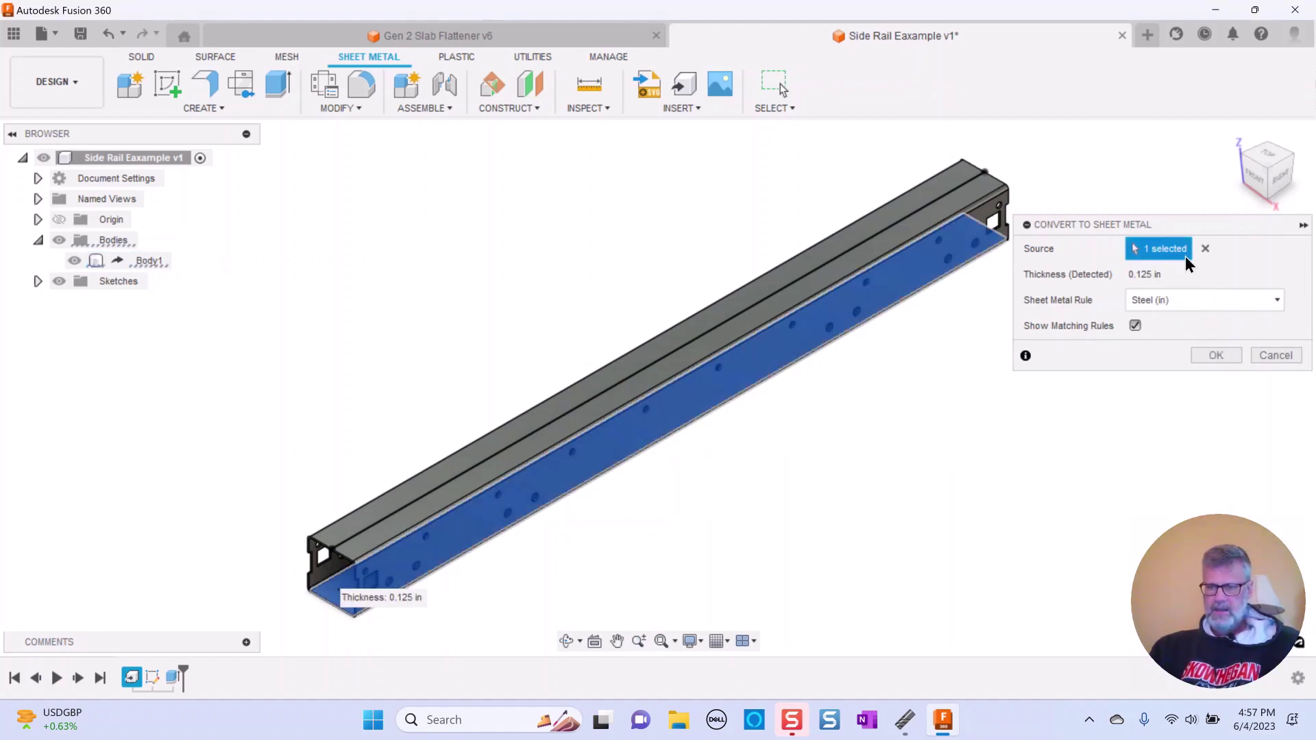
click(1203, 299)
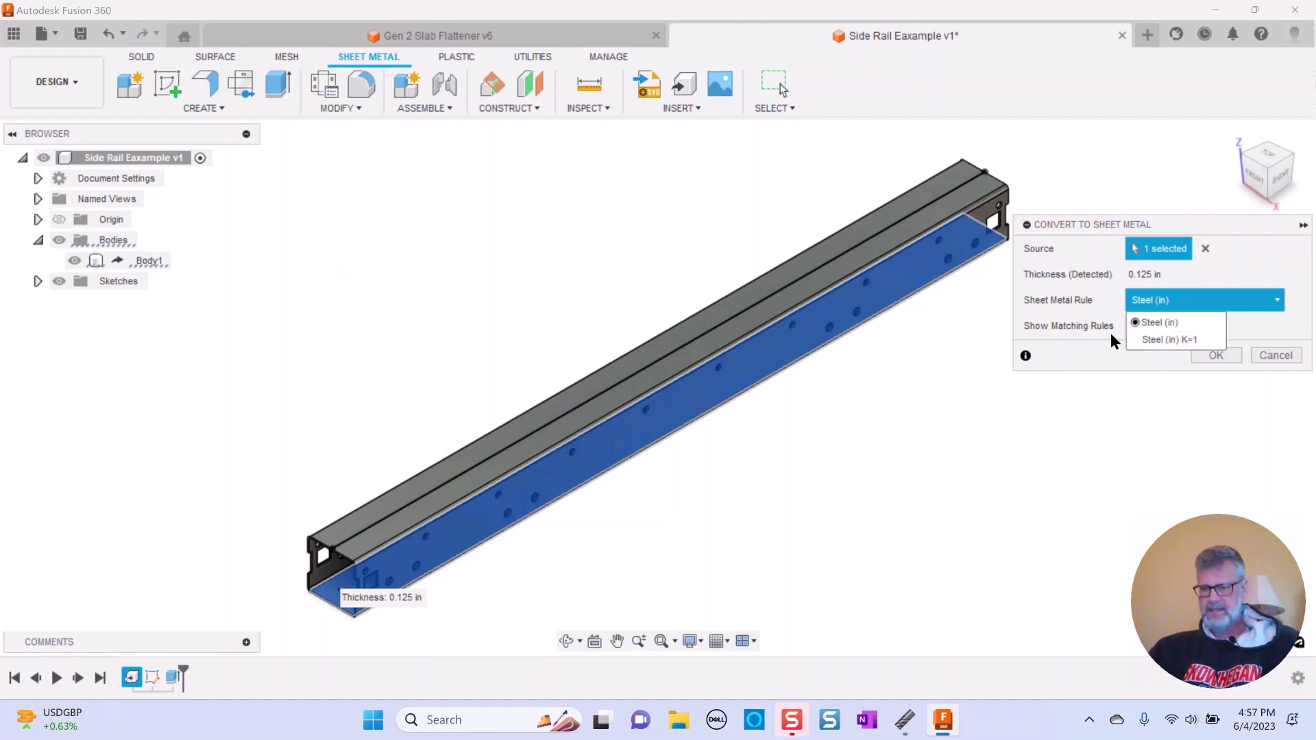
click(1159, 340)
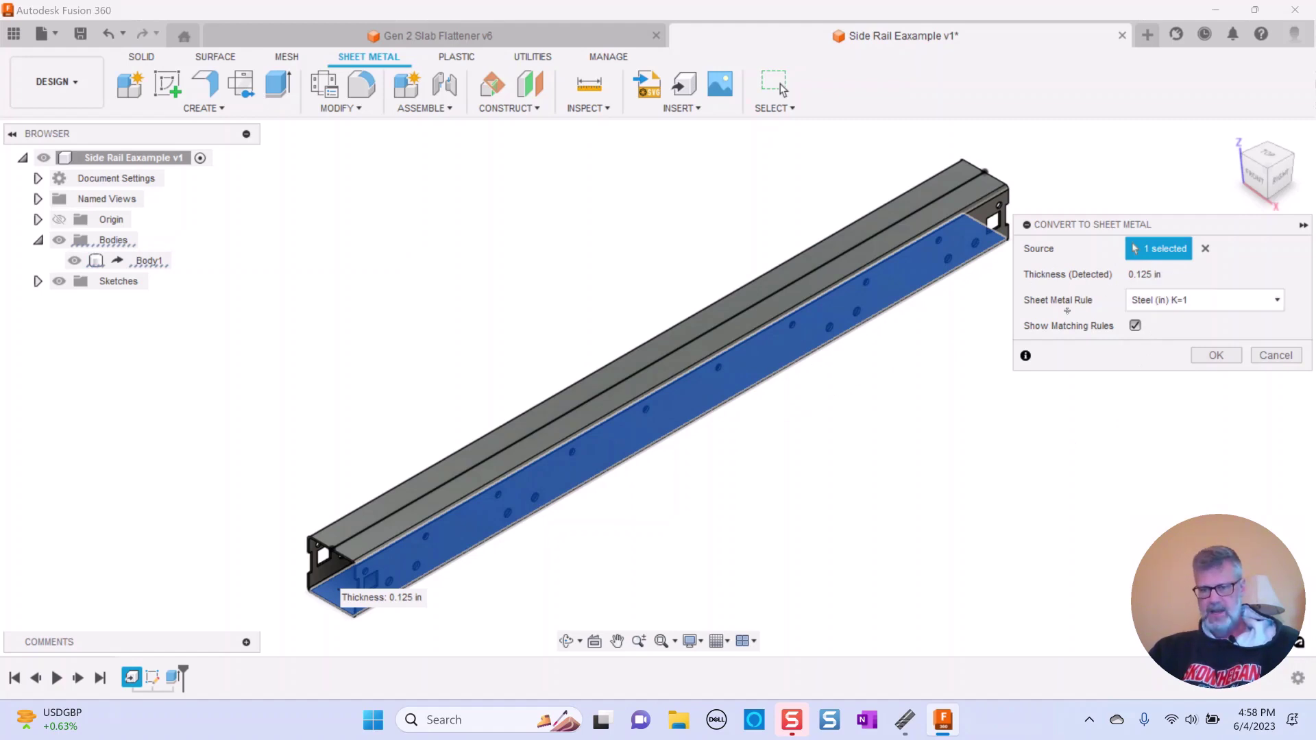
click(1216, 355)
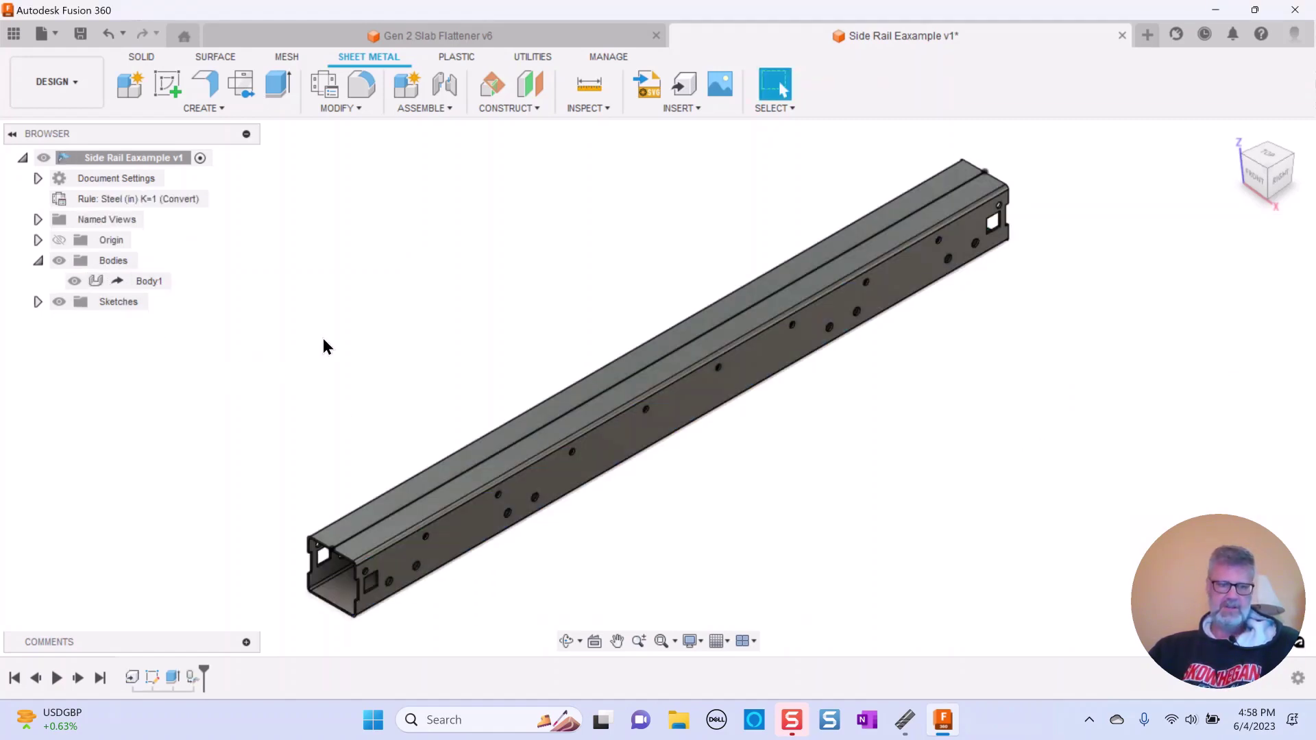
Create a flat pattern with the long flat face stationary and view it in isometric
click(241, 83)
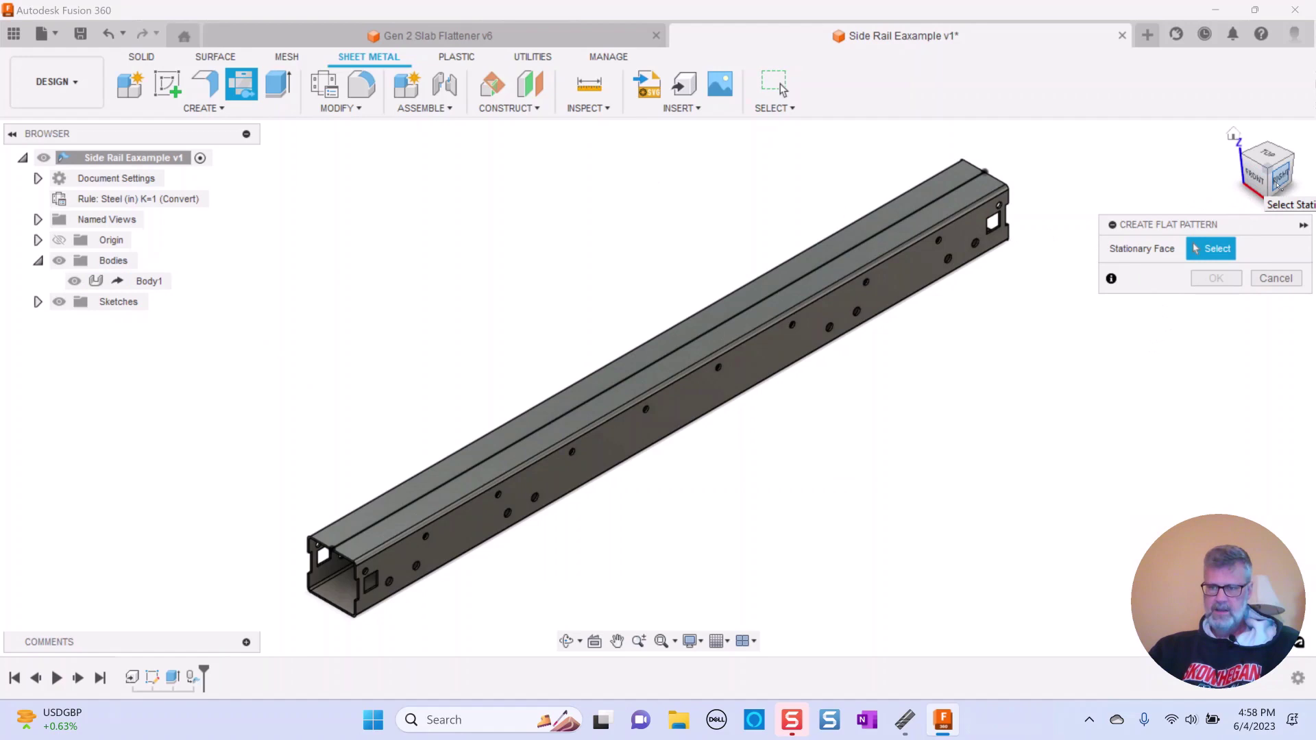
drag(1279, 184, 1263, 192)
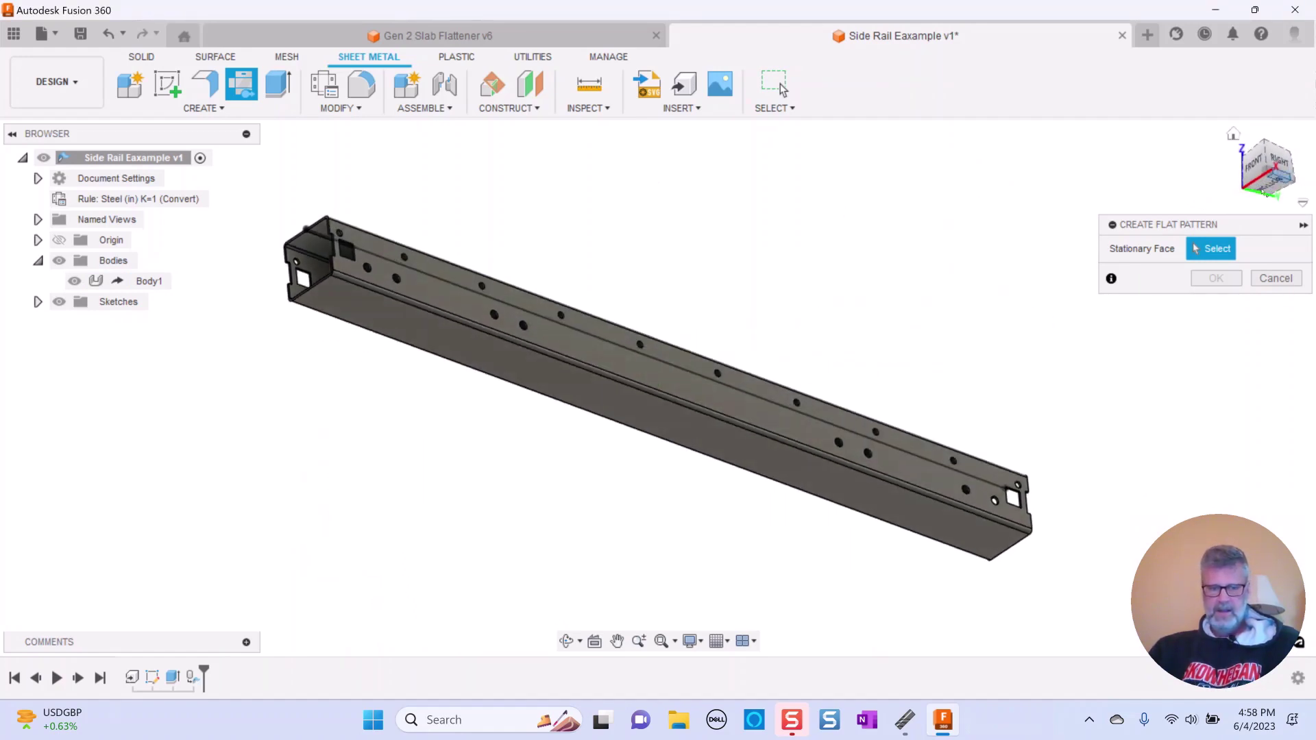
click(751, 463)
click(1233, 135)
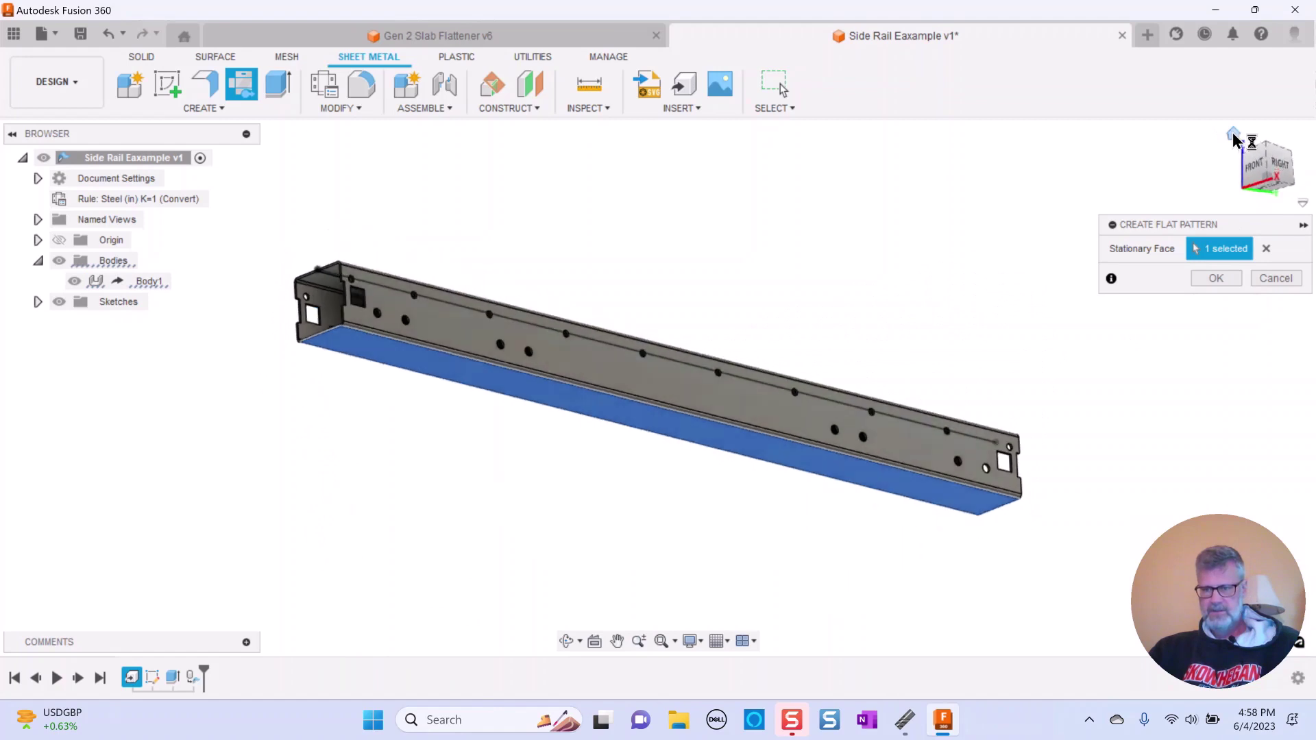
click(1215, 280)
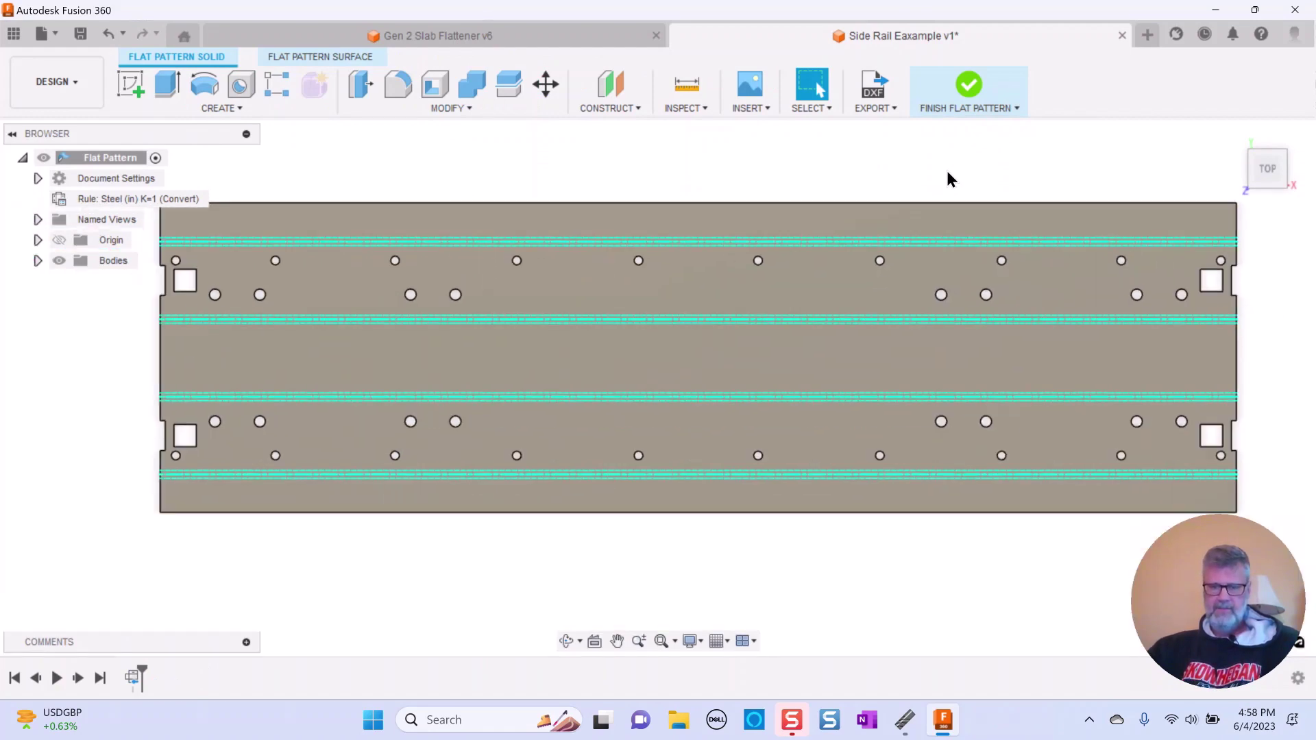
scroll(949, 180, down, 2)
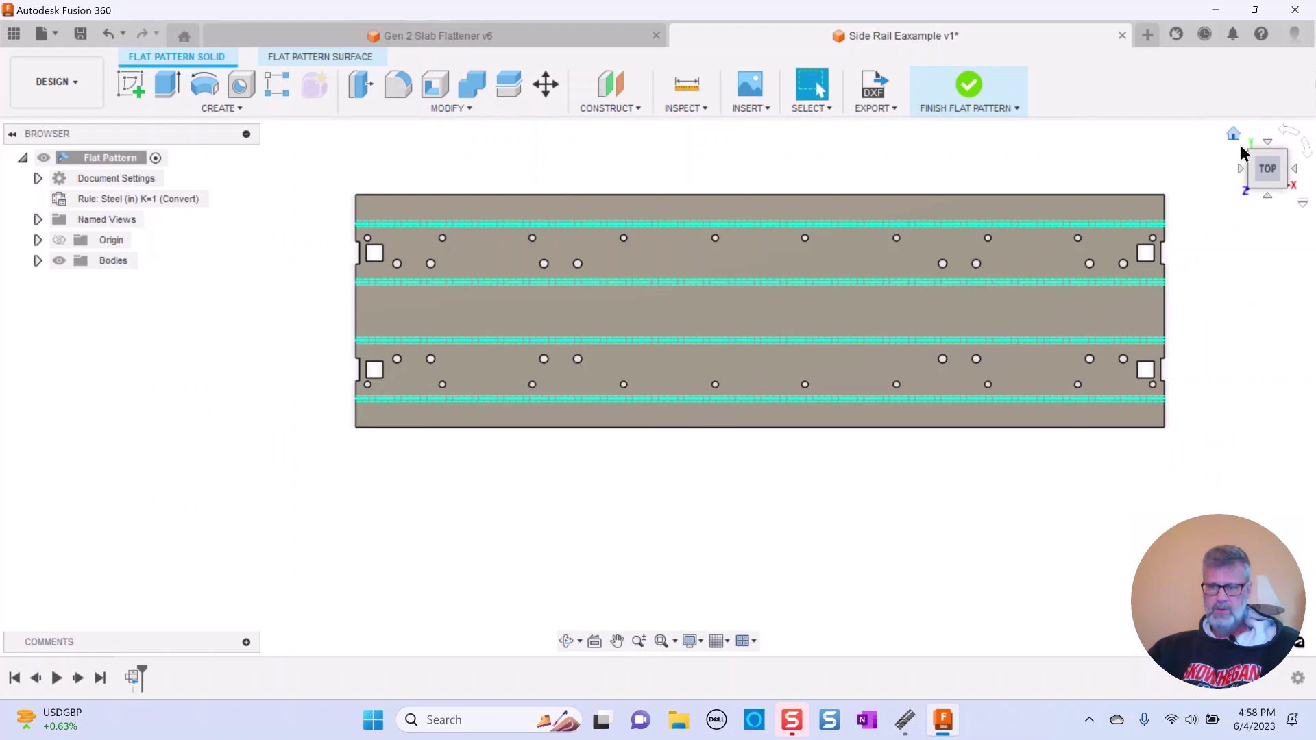
click(1233, 135)
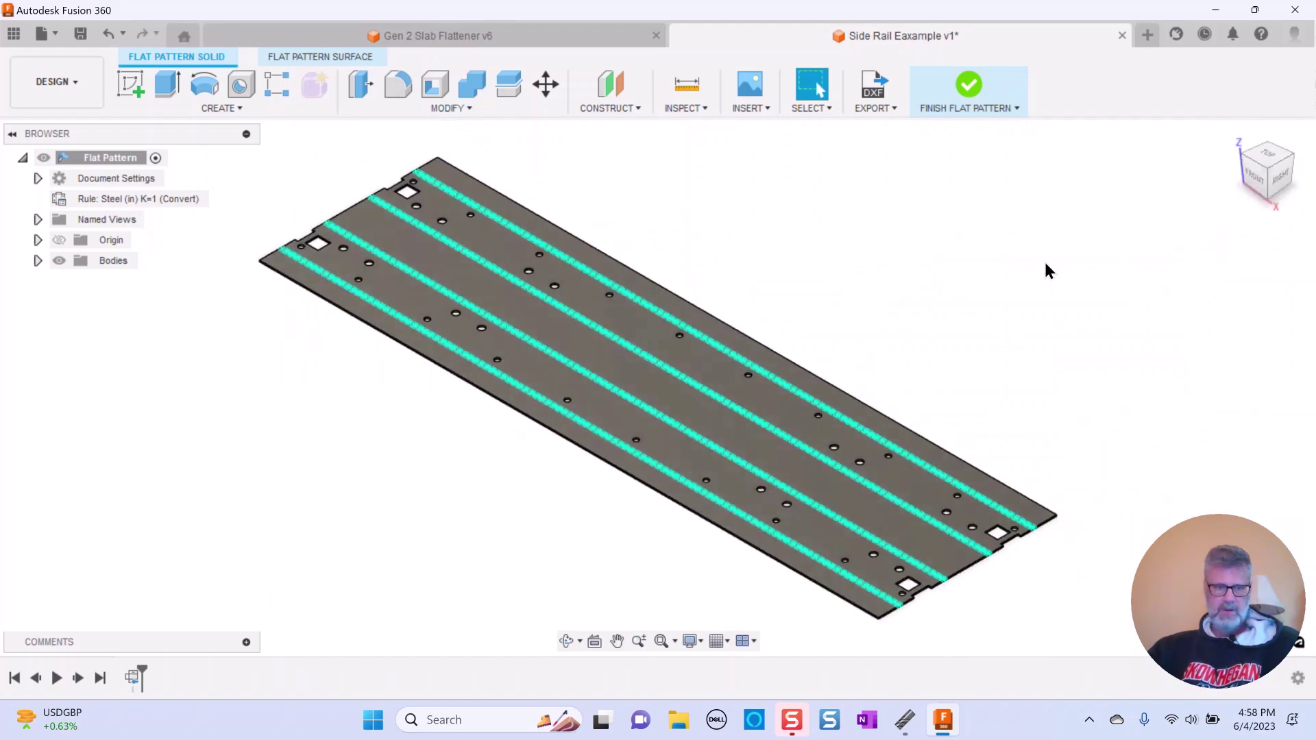
Start a new sketch on the flat pattern face
right_click(585, 361)
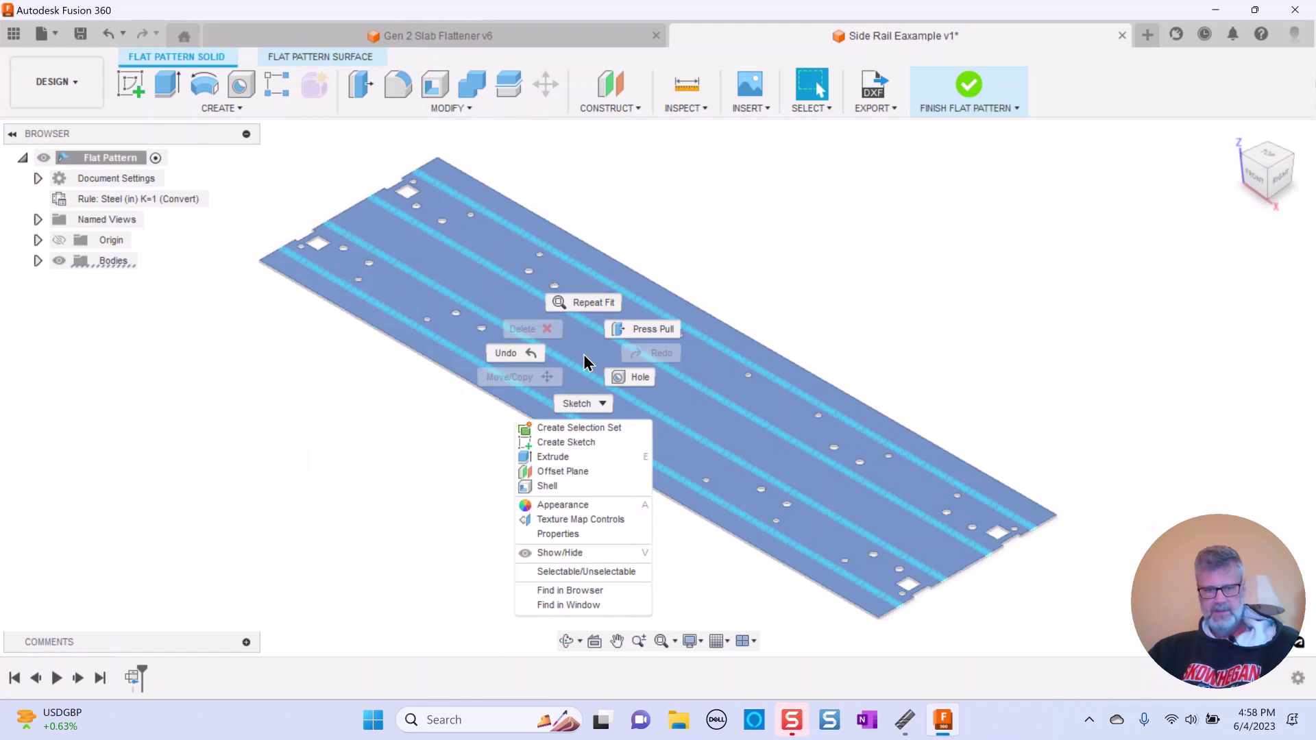
click(577, 443)
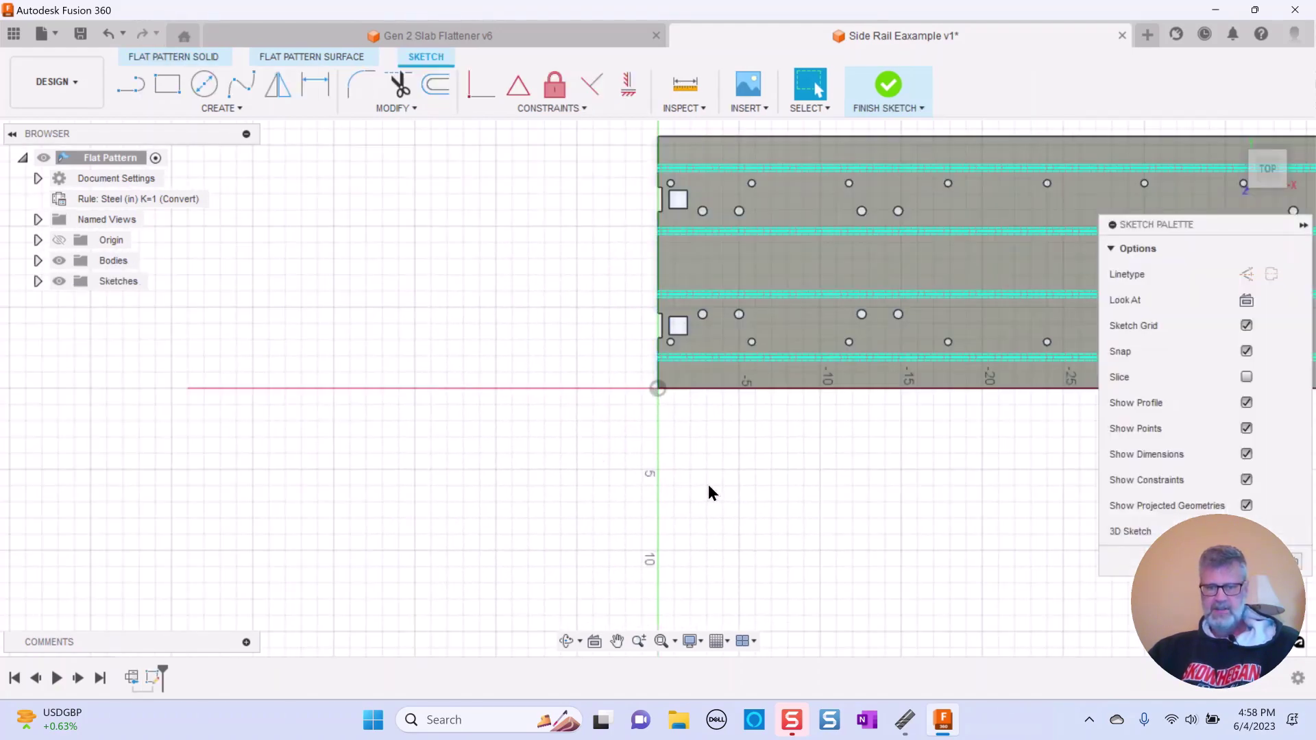
scroll(709, 484, down, 8)
scroll(878, 458, up, 3)
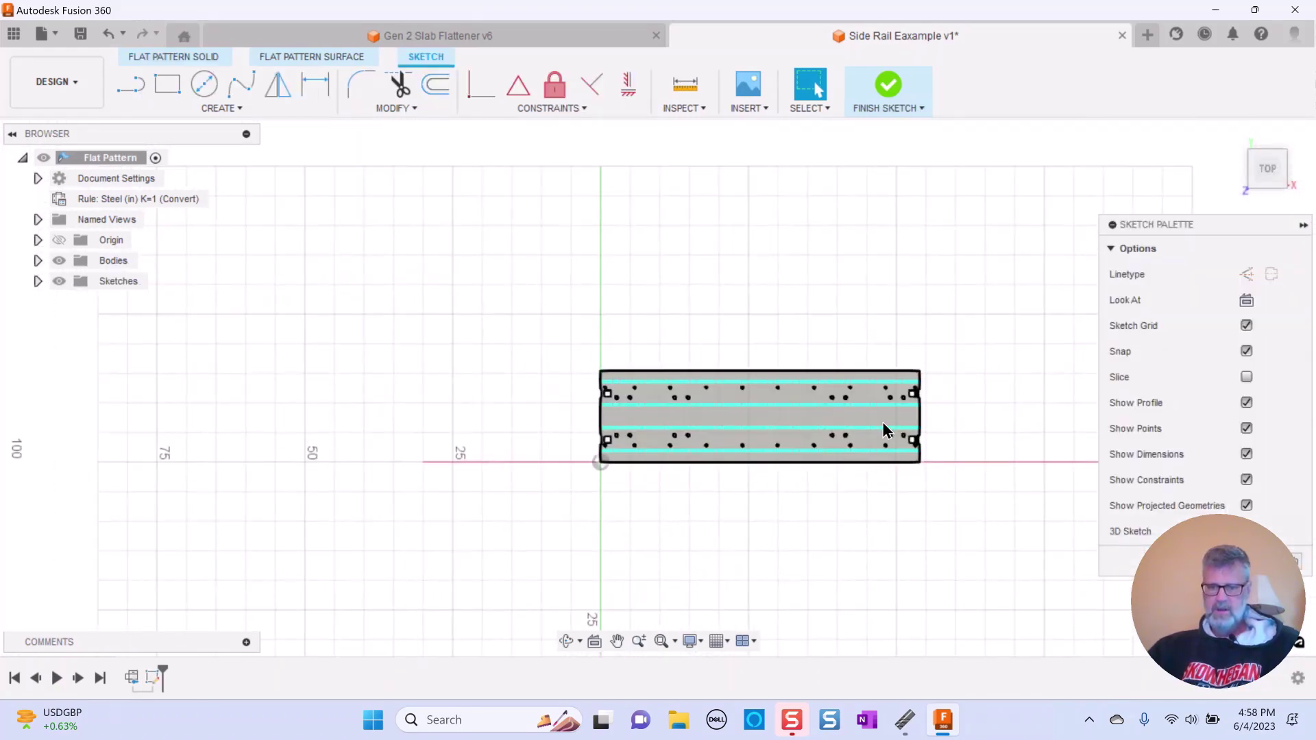
scroll(883, 423, up, 4)
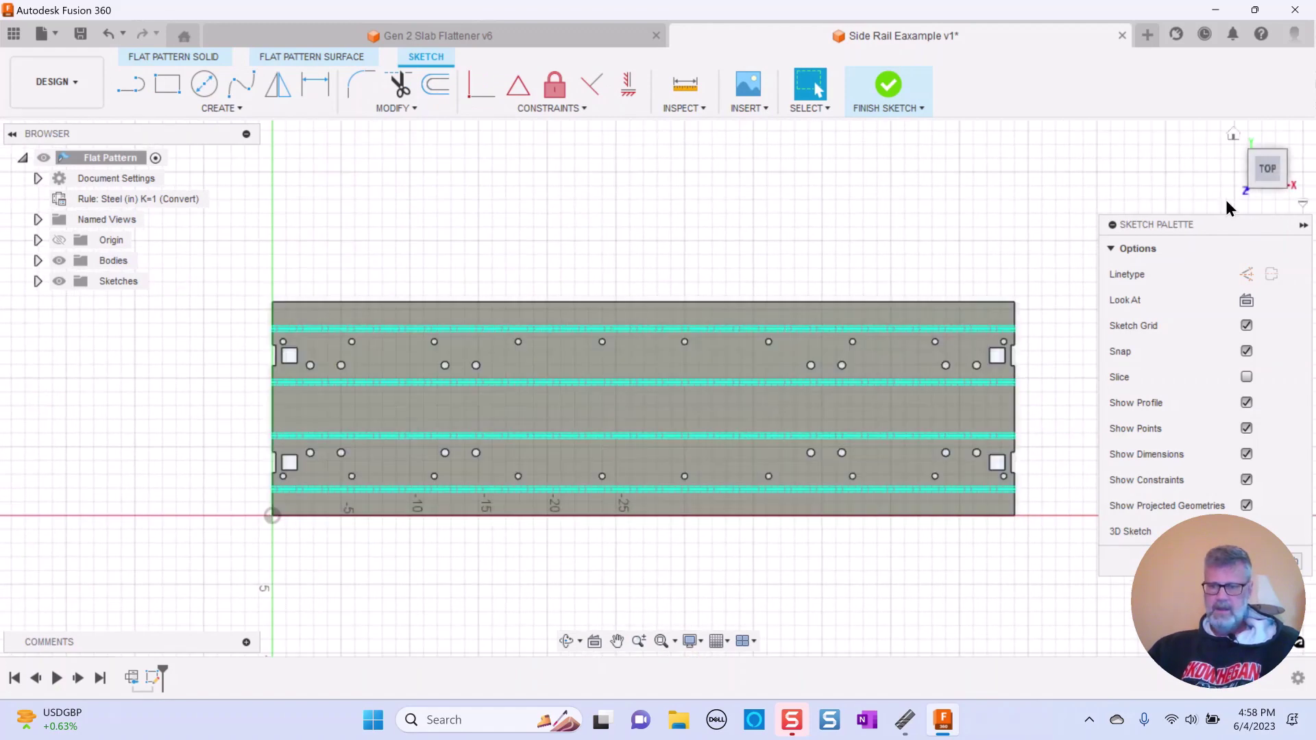
drag(1267, 171, 1268, 155)
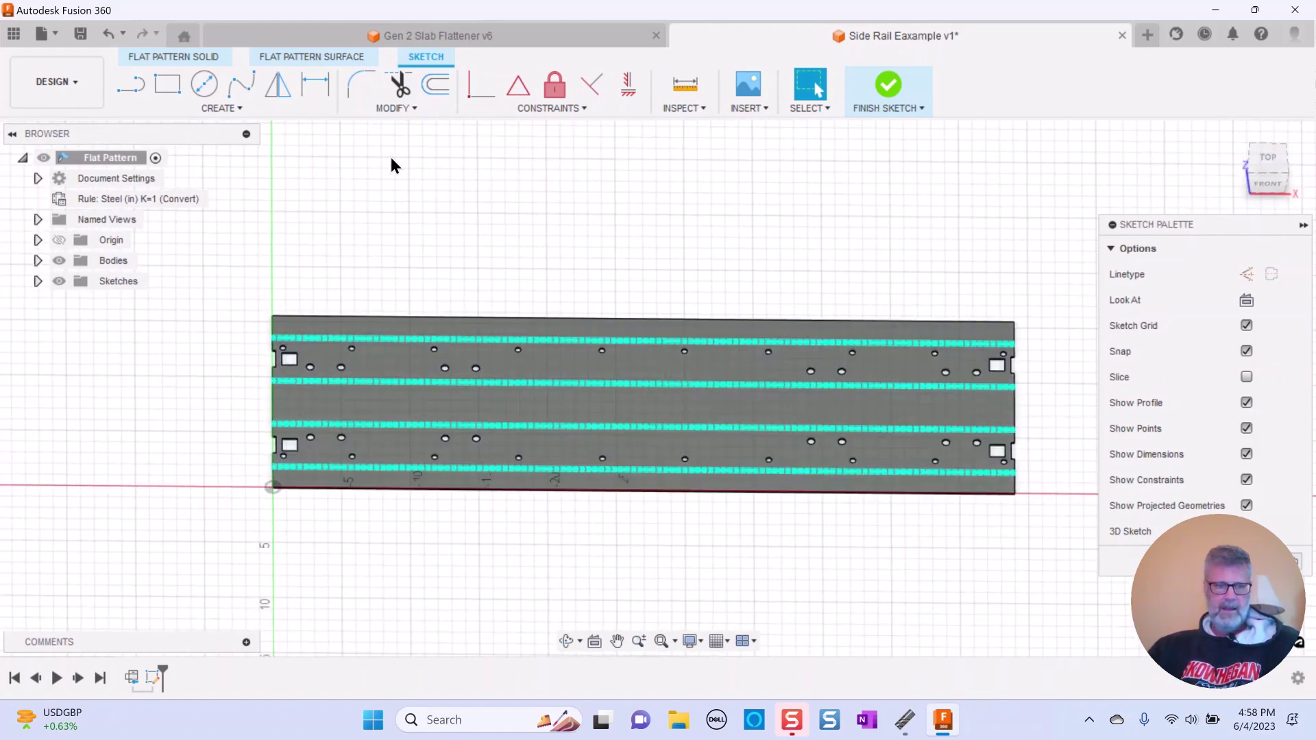
Project the flat pattern body into the sketch and finish the sketch
click(206, 108)
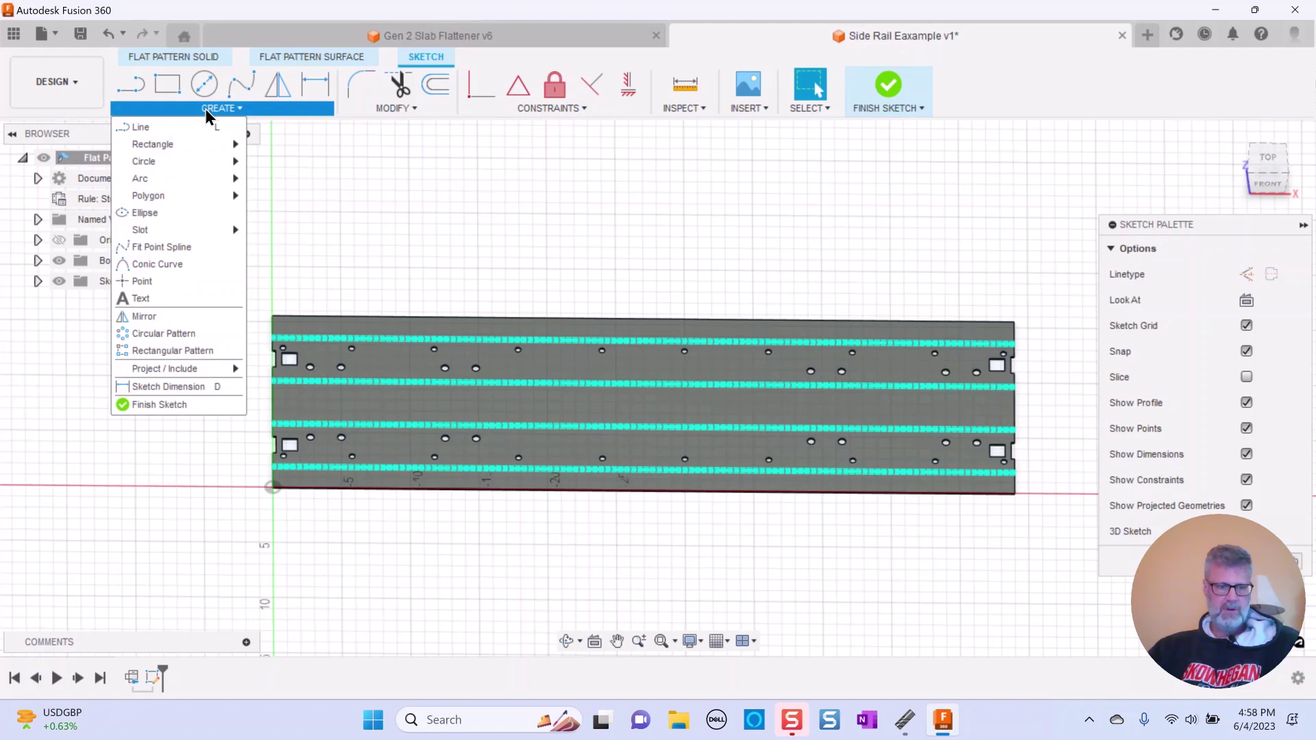
mouse_move(192, 371)
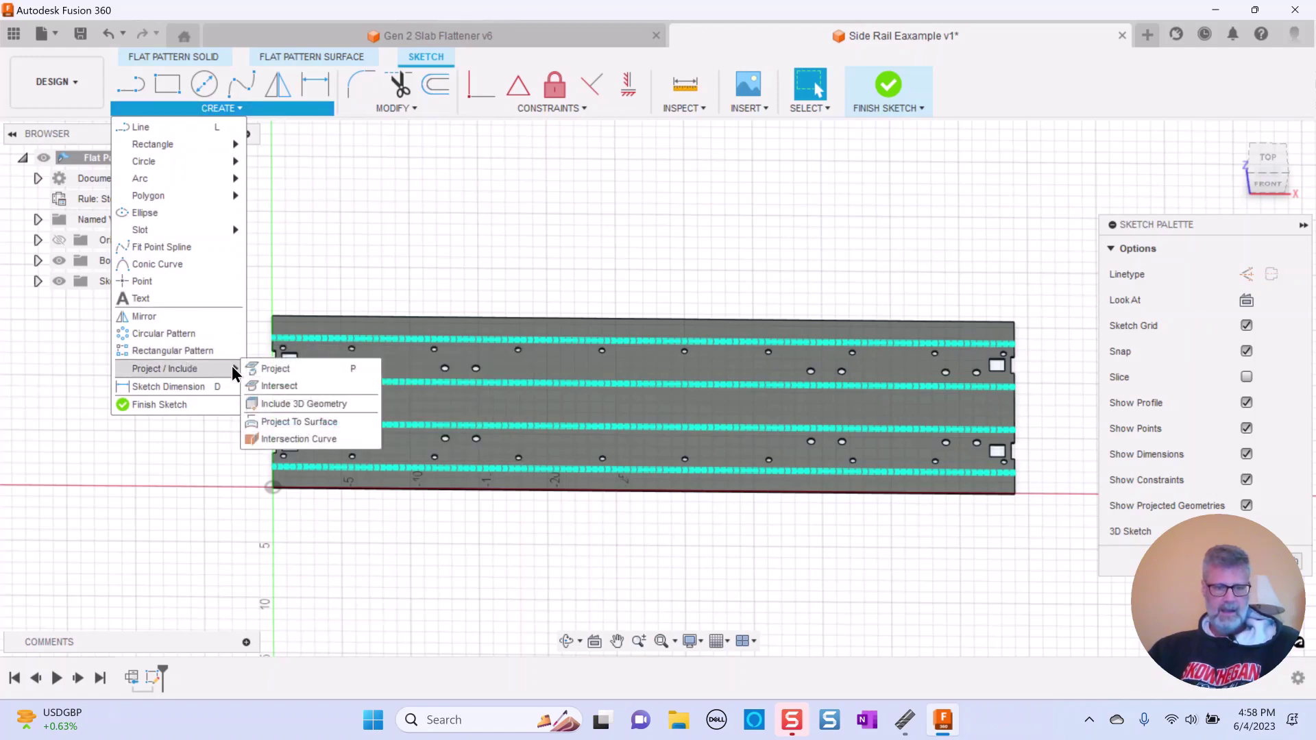
click(277, 370)
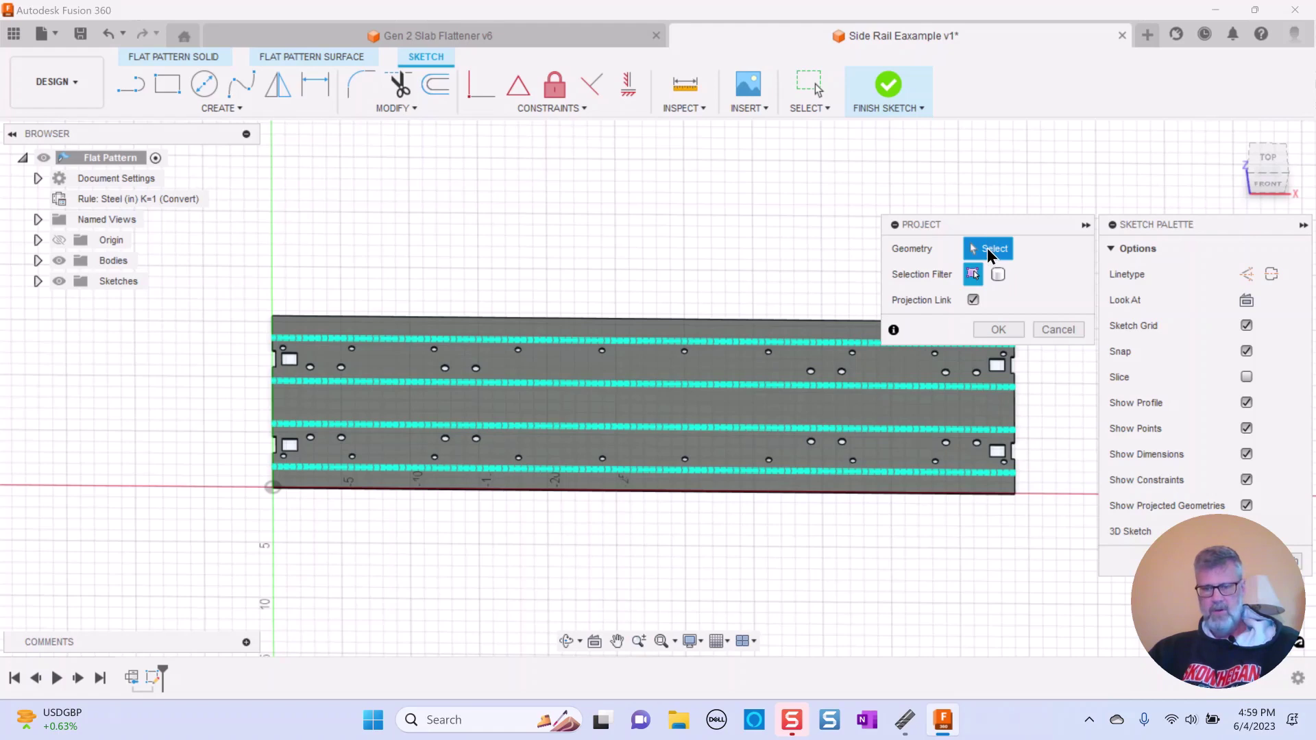
click(692, 405)
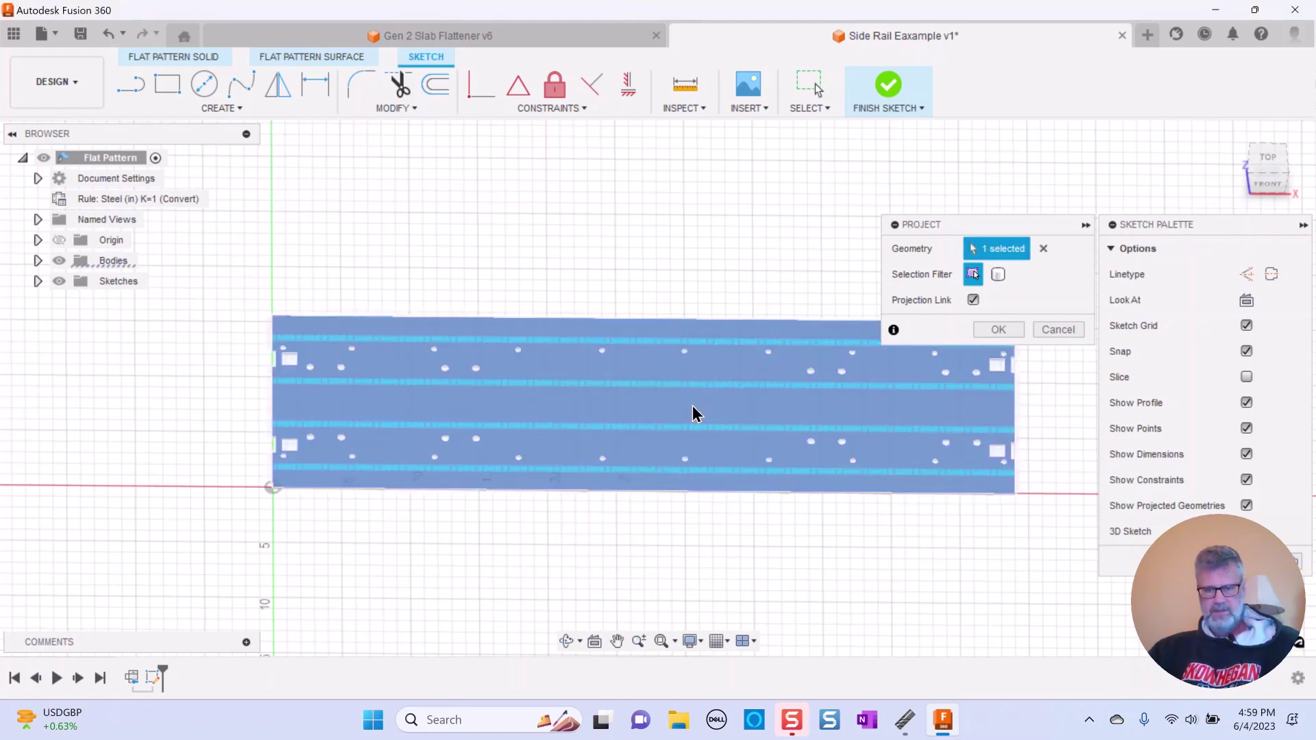
click(999, 329)
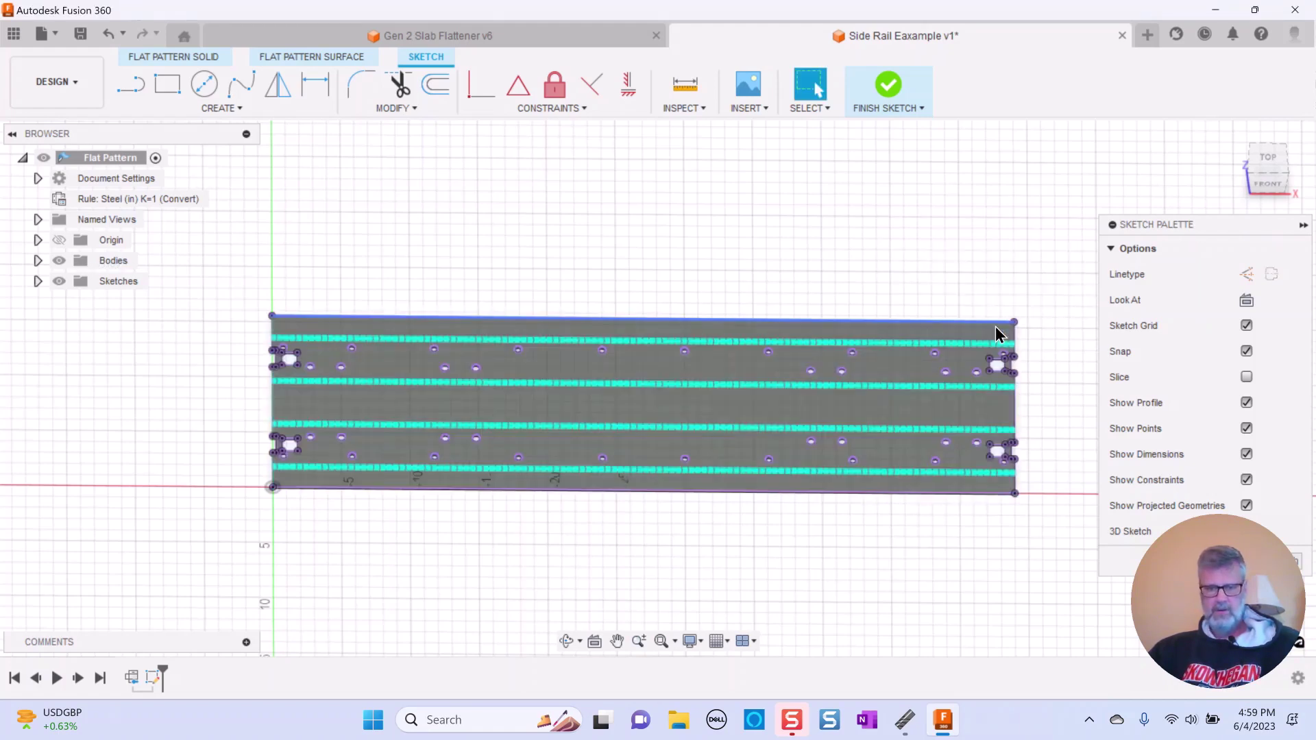
click(890, 97)
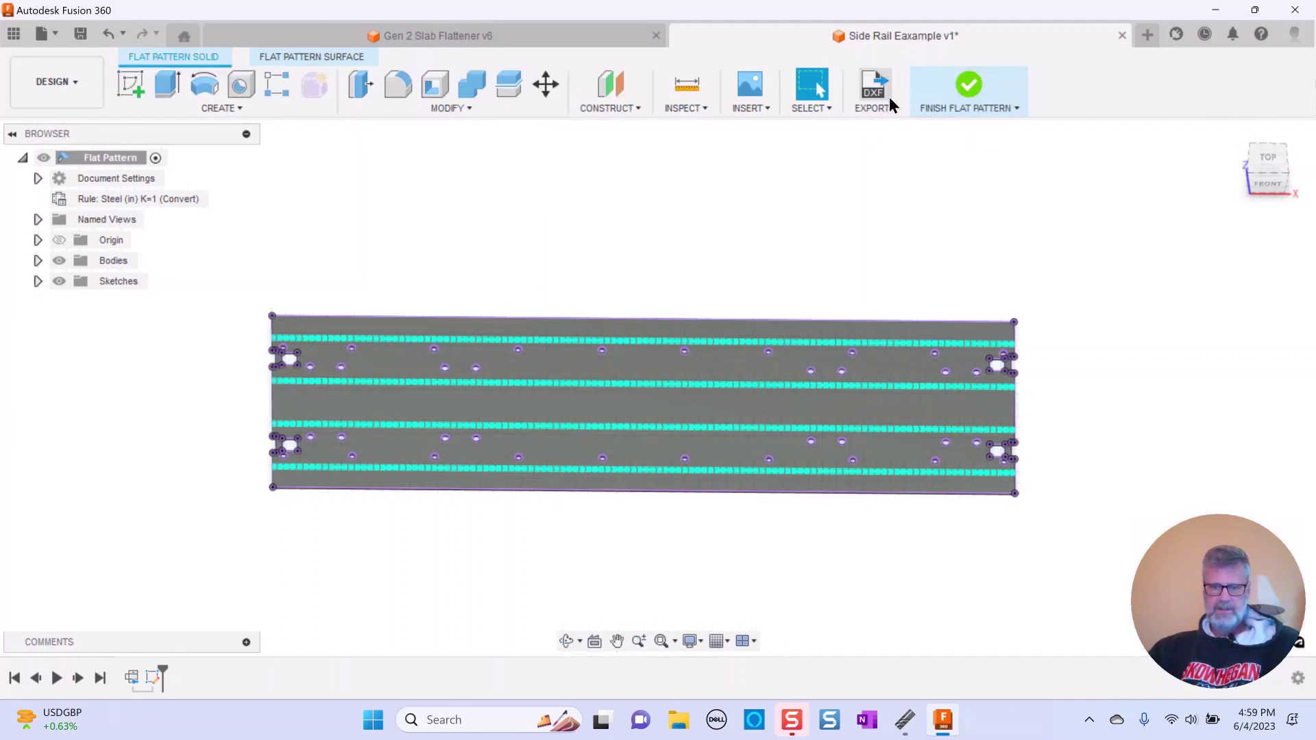
Hide the flat pattern body and view the flat pattern from the top
click(59, 260)
scroll(300, 547, up, 1)
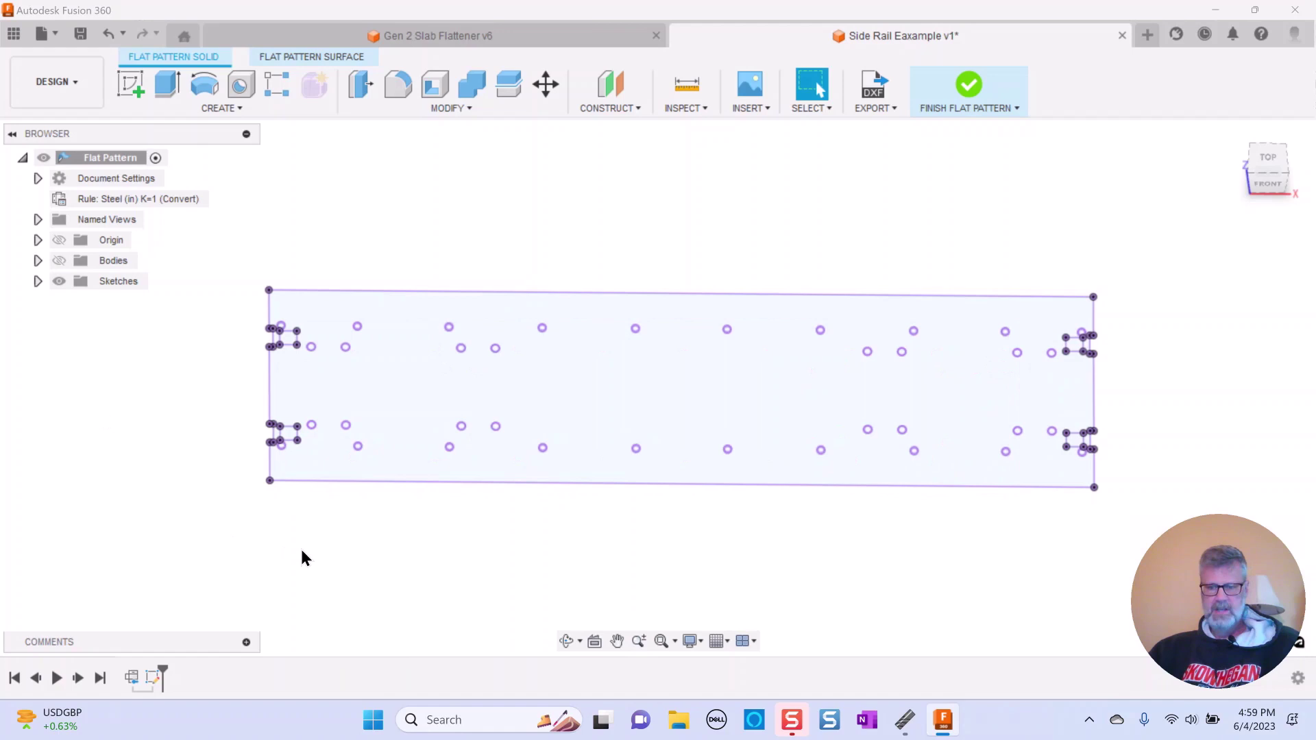
scroll(308, 550, up, 1)
scroll(343, 541, down, 1)
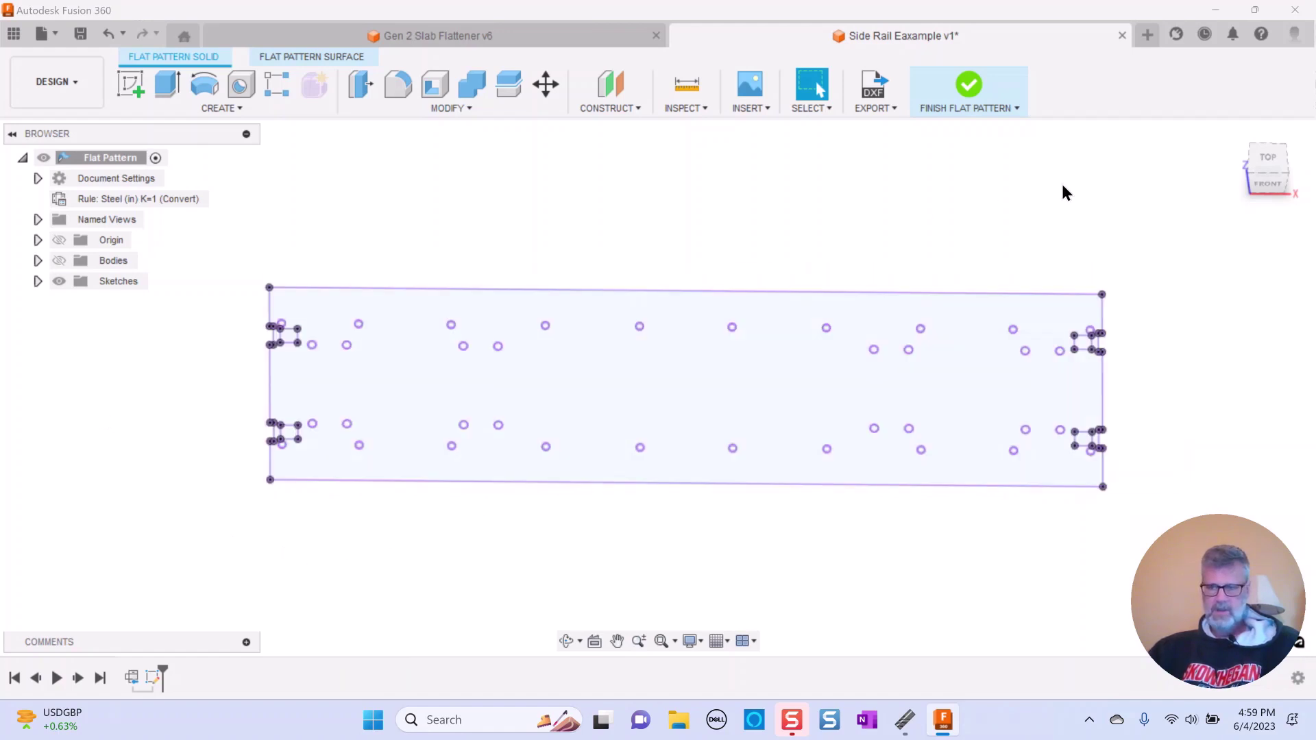
click(1268, 159)
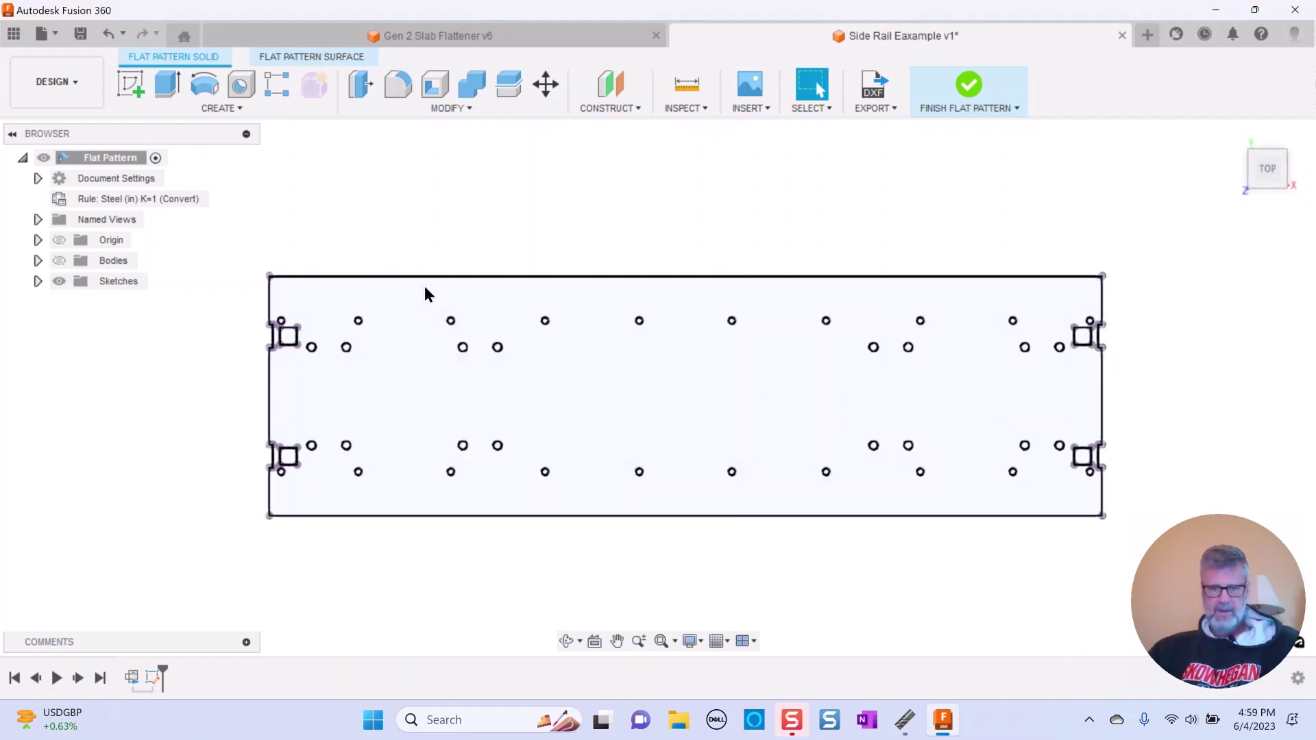
click(482, 321)
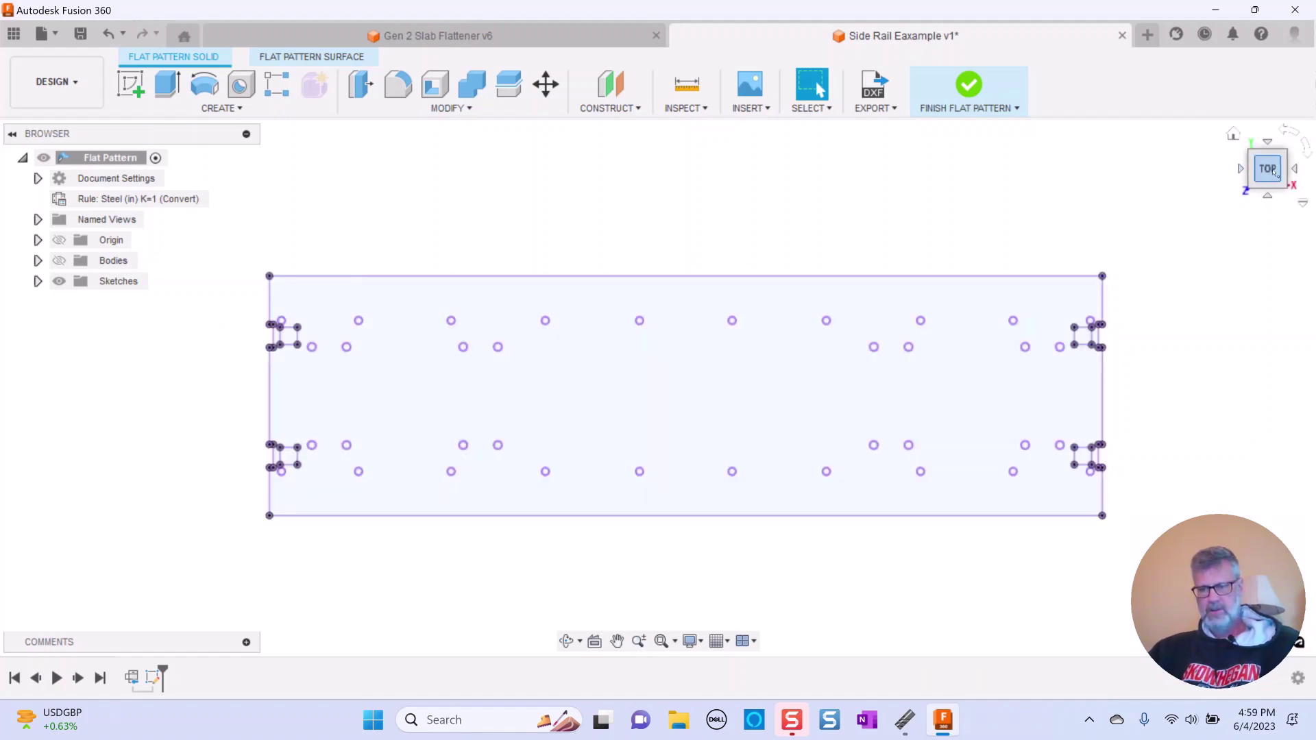
drag(1267, 171, 1270, 136)
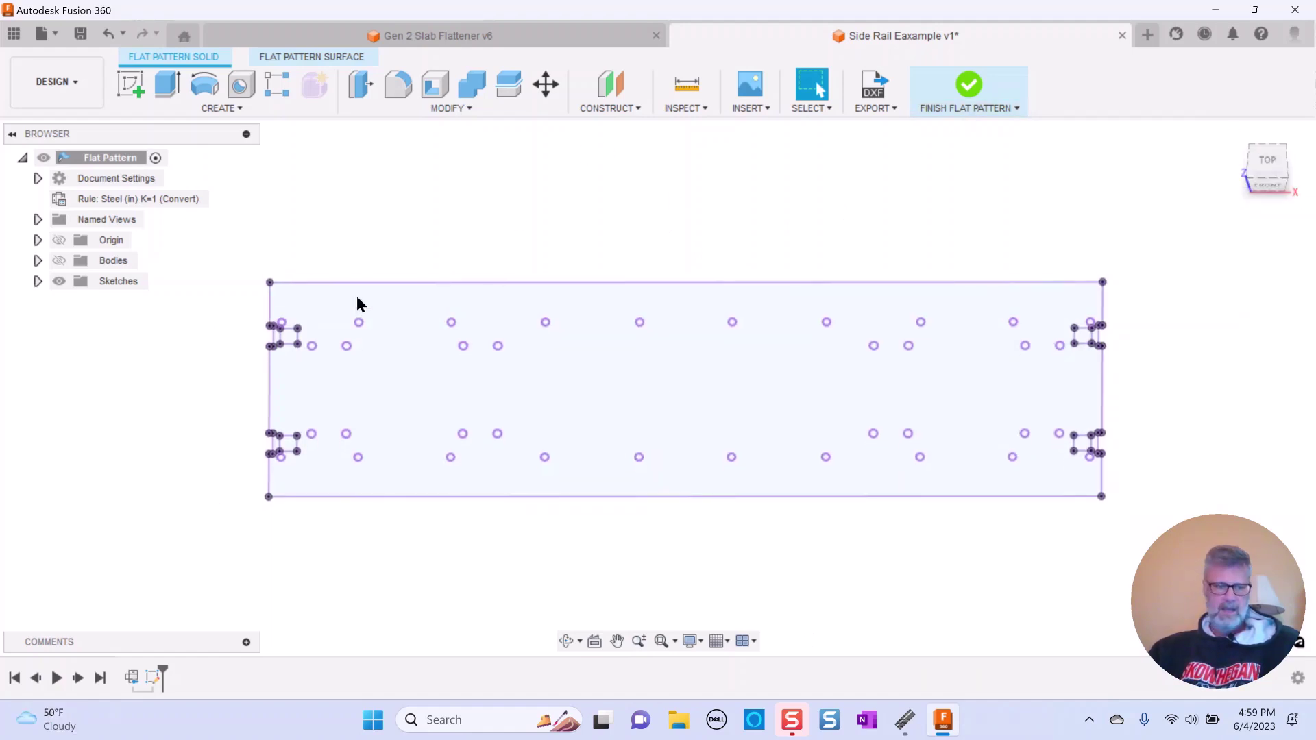
Export Sketch1 as a DXF named 'Side Rail dxf' to Downloads, then restore the home view
click(36, 281)
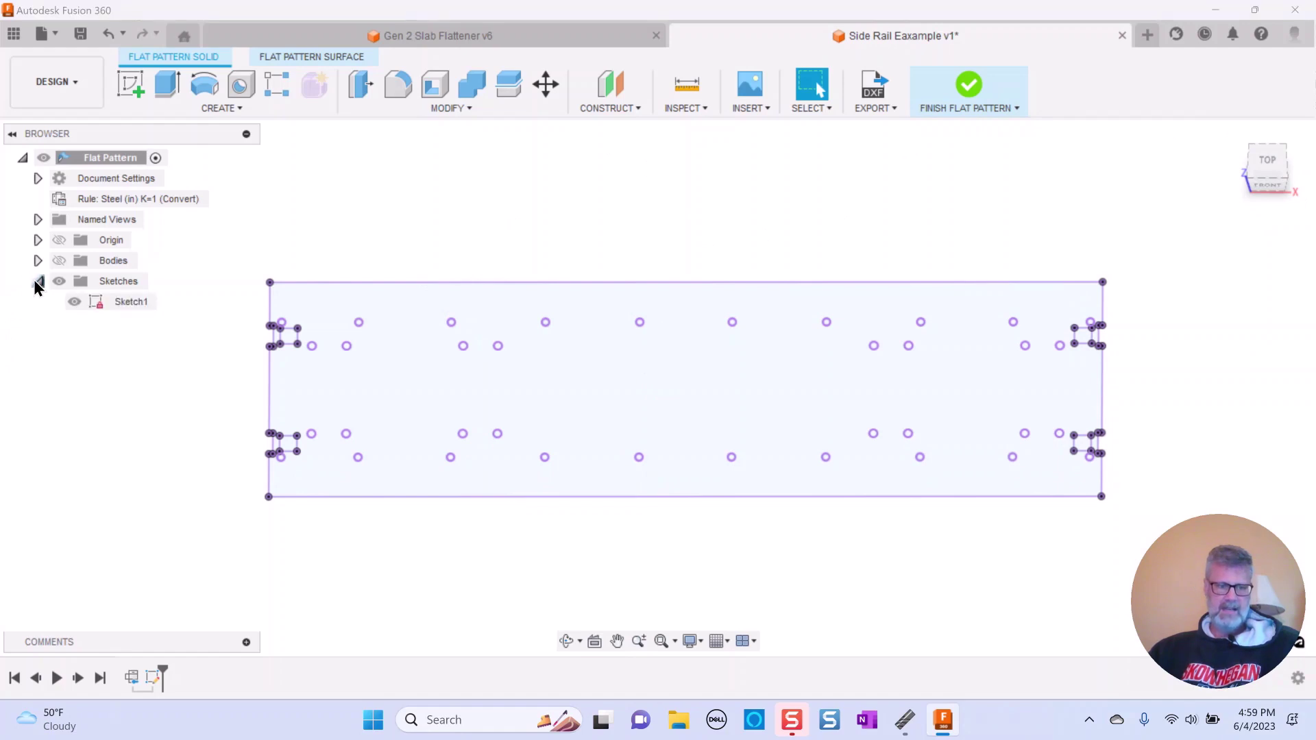
right_click(102, 303)
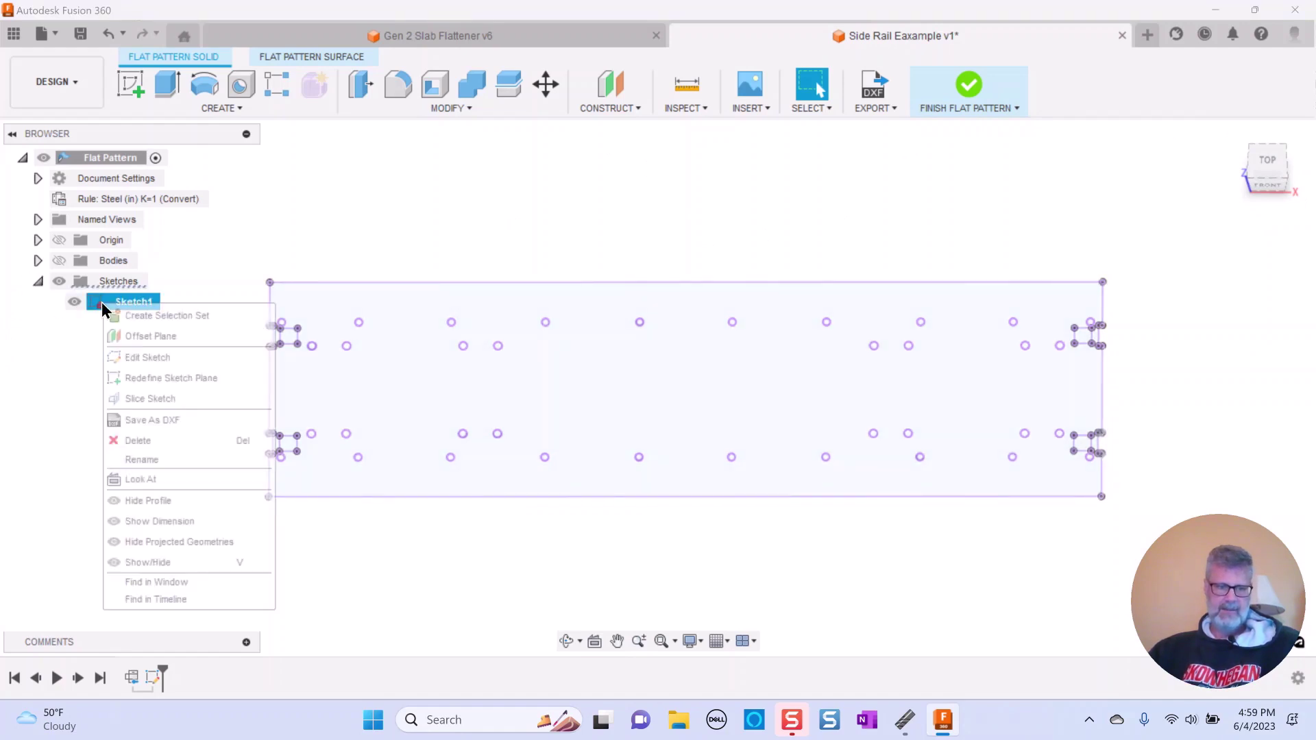
click(151, 420)
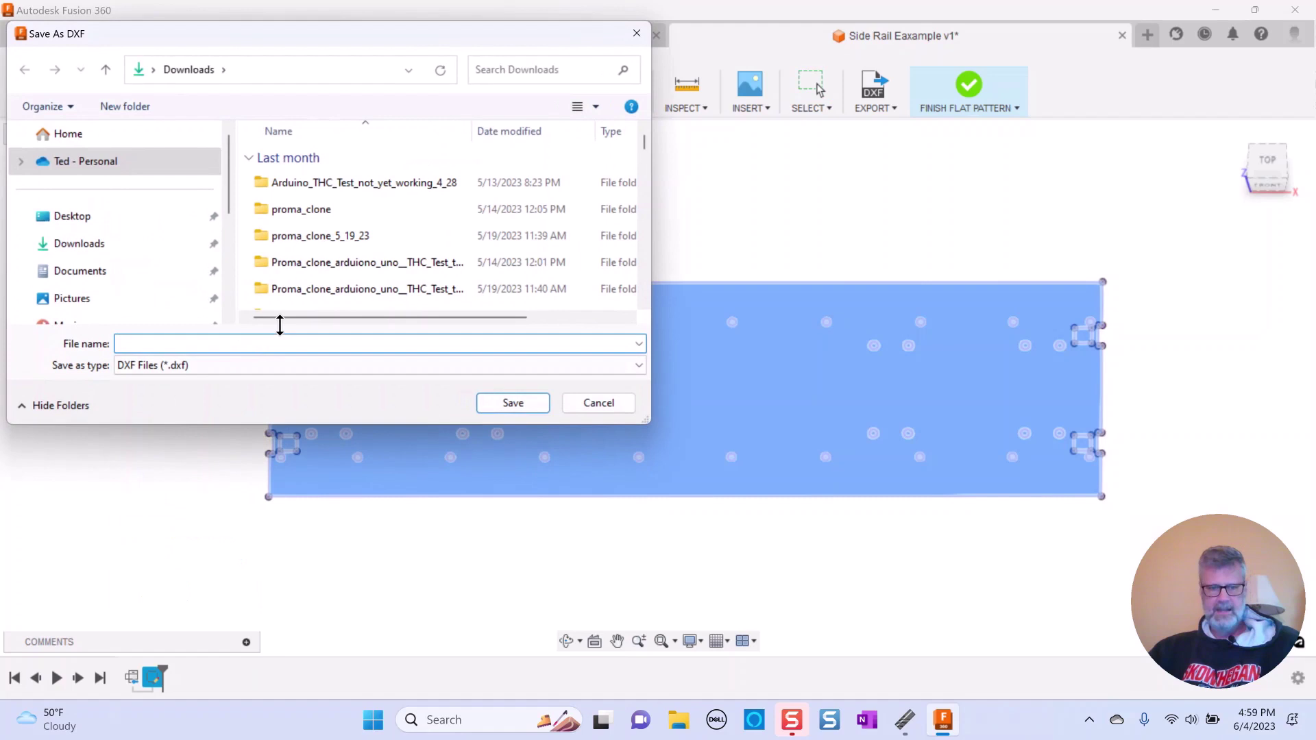
text(si)
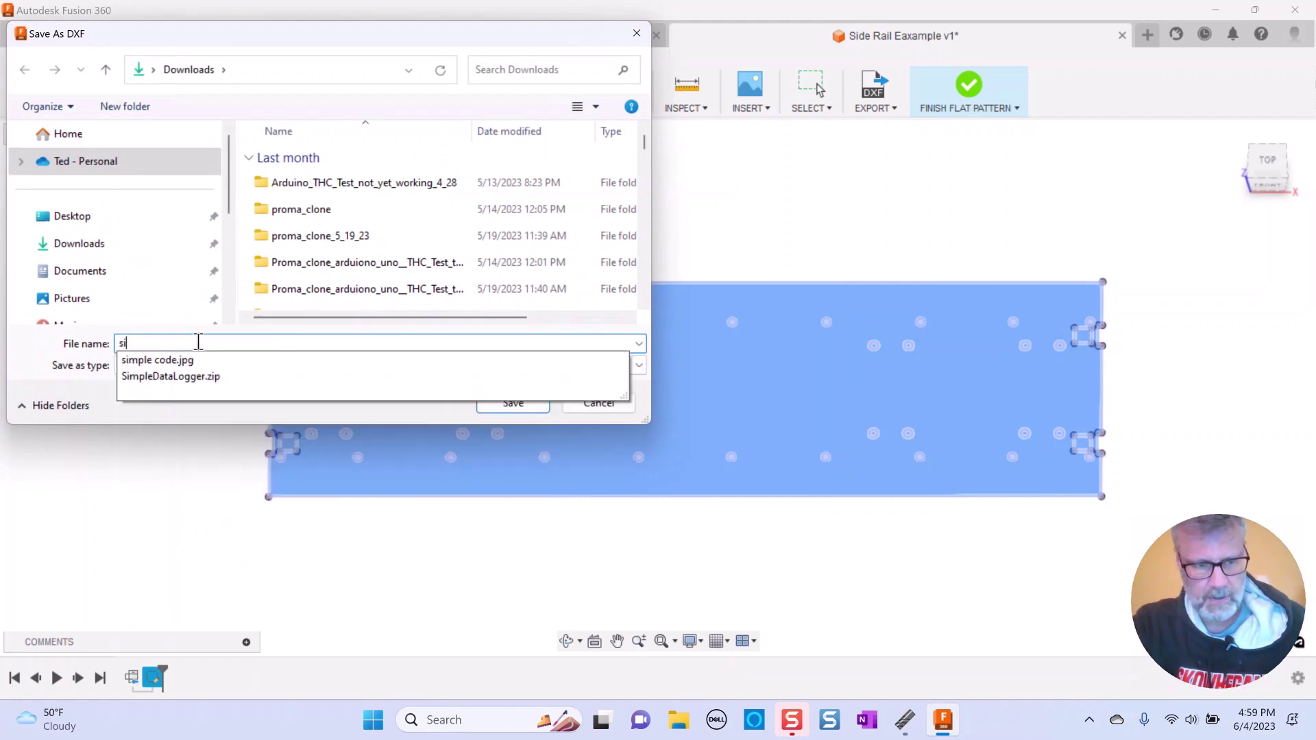
key(BackSpace)
key(BackSpace)
text(Side Rail dxf)
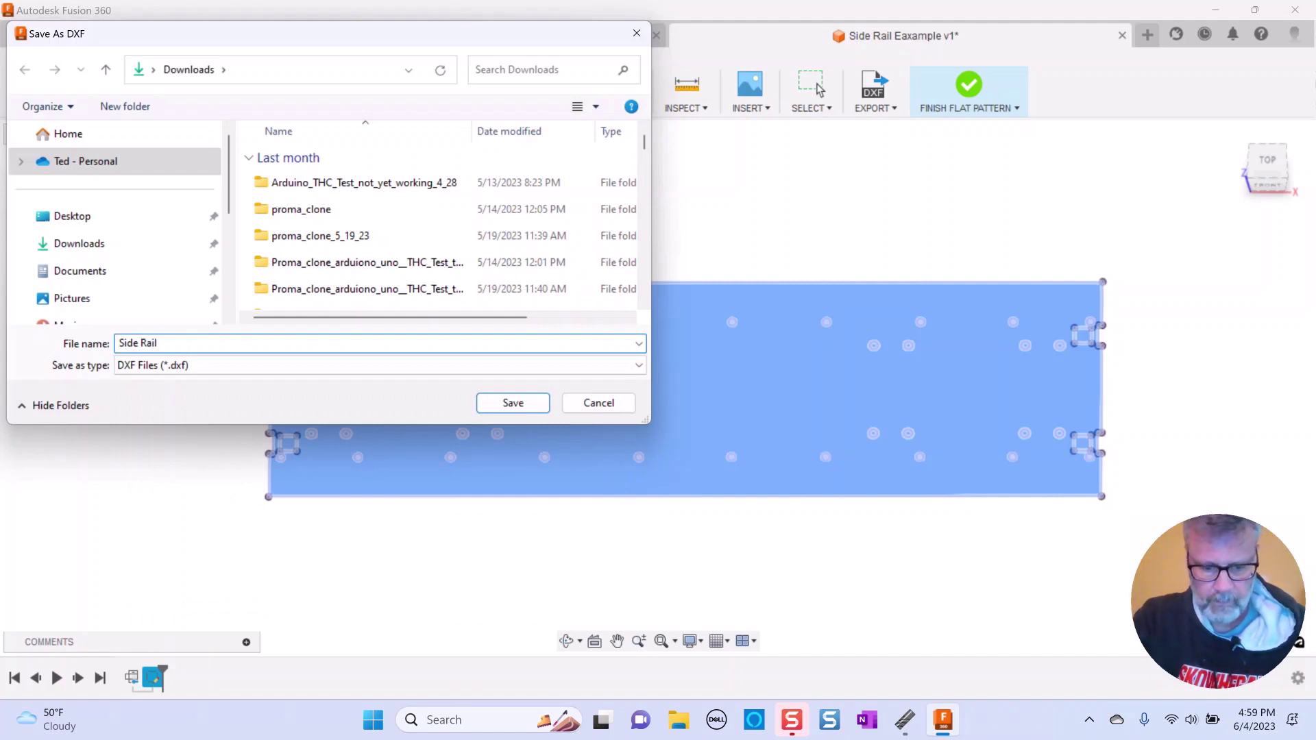
click(523, 405)
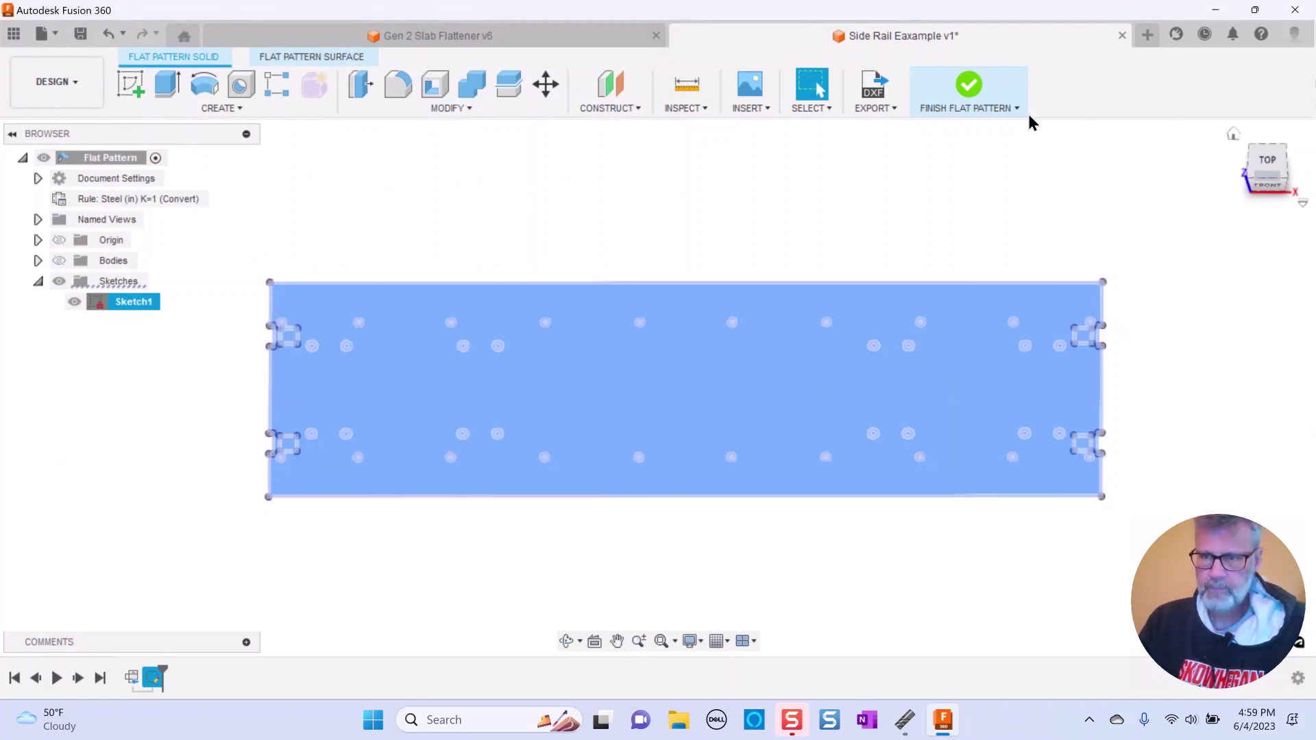
click(1151, 188)
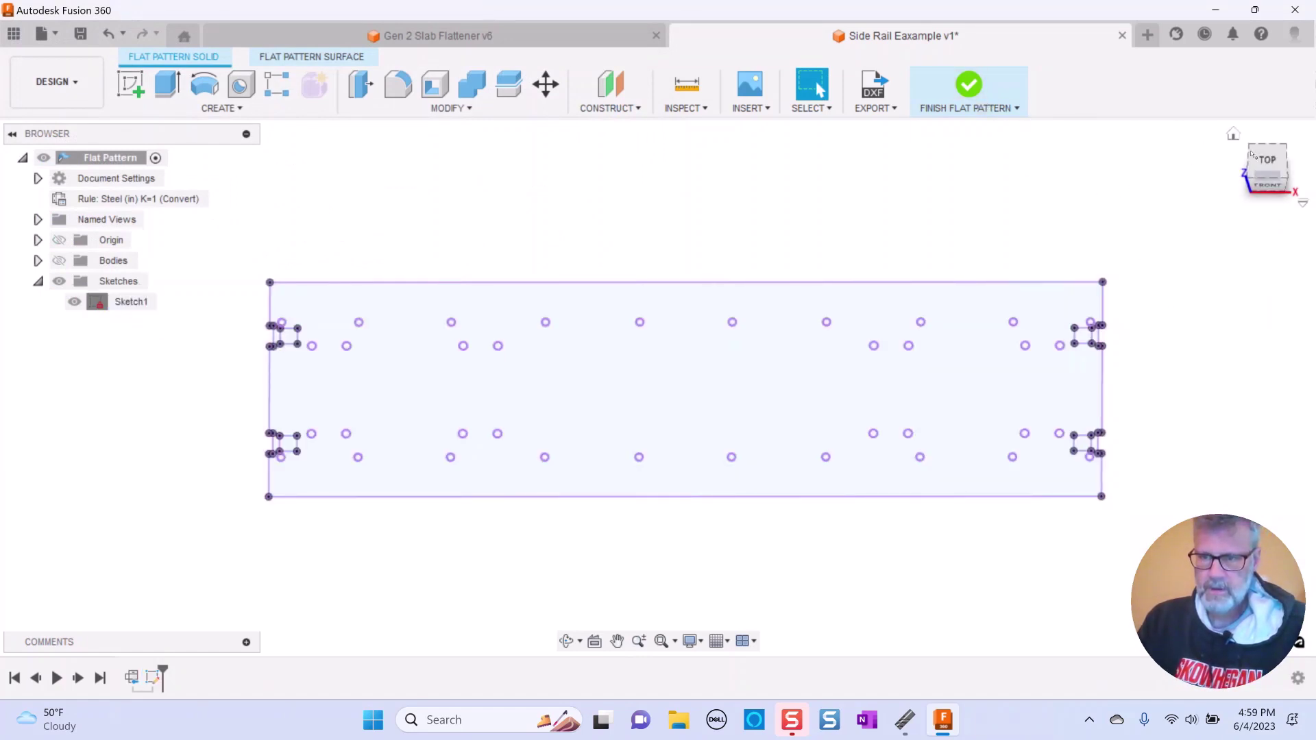
click(1234, 133)
Finish the flat pattern, then reactivate it and show its body again
click(968, 84)
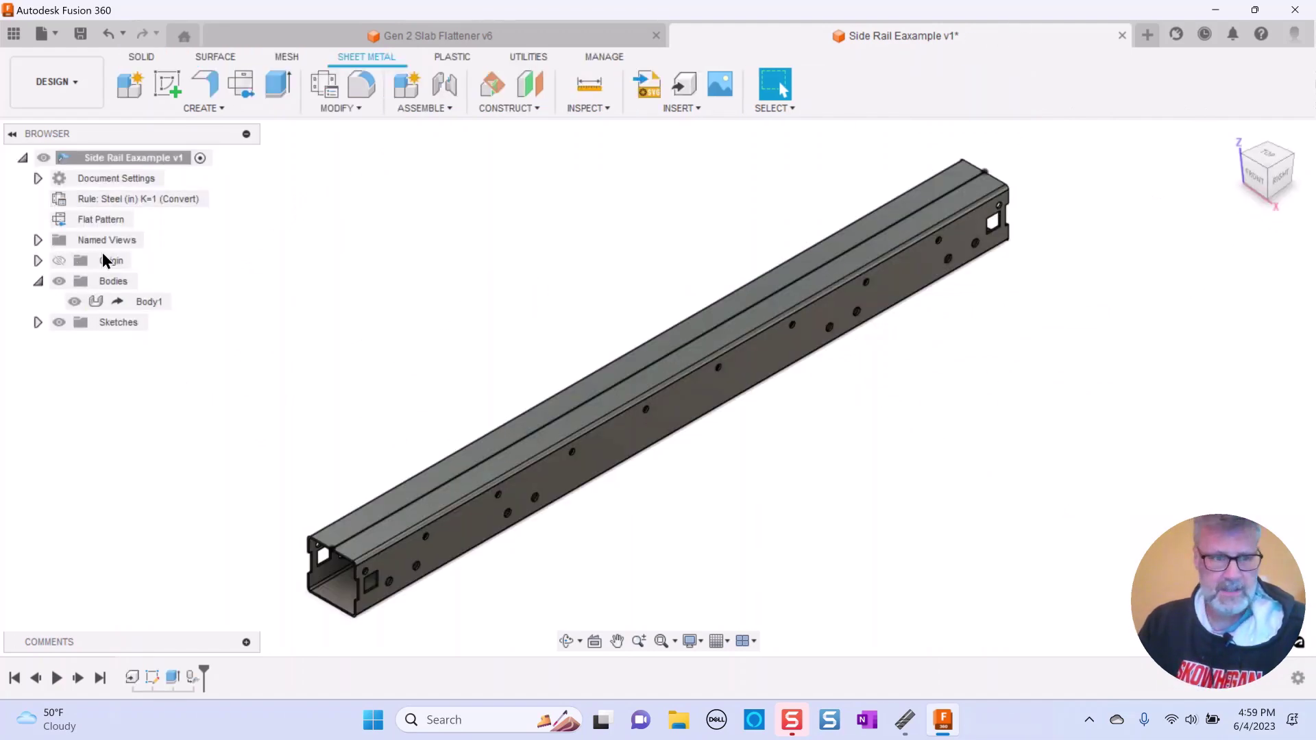
click(61, 219)
click(150, 220)
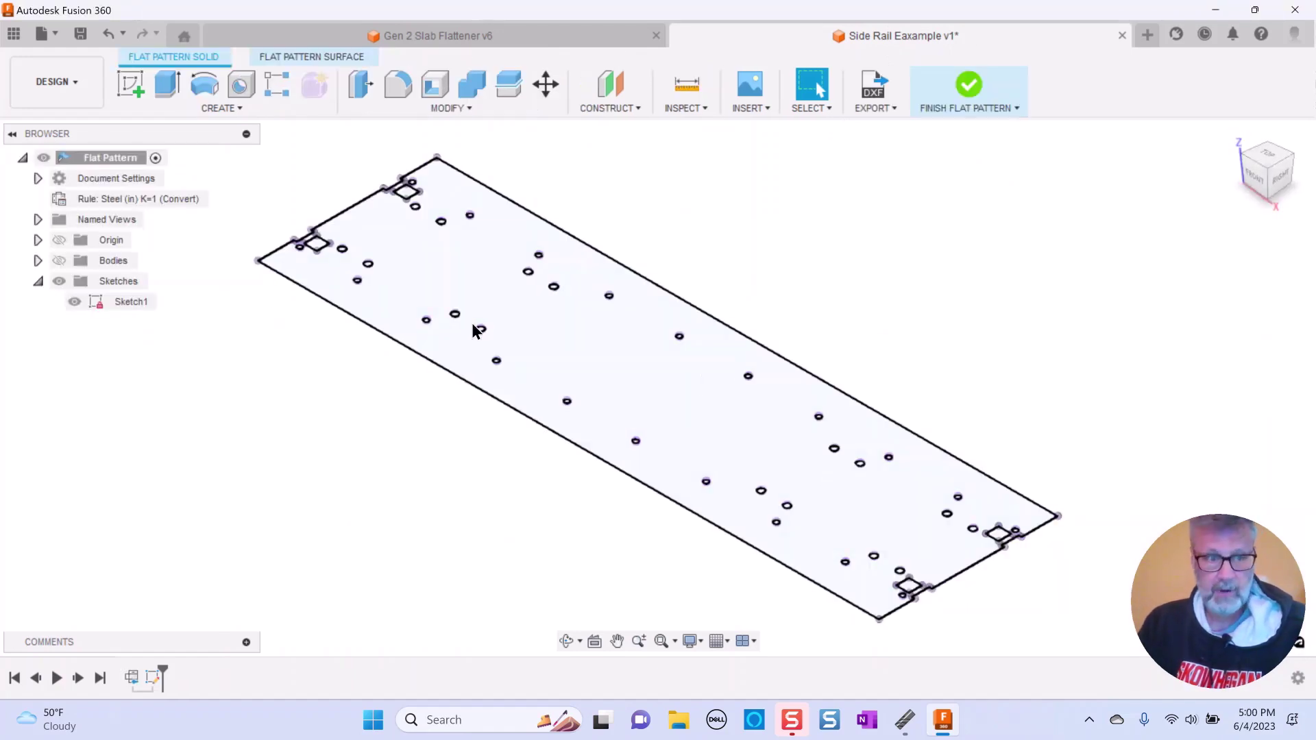
click(59, 260)
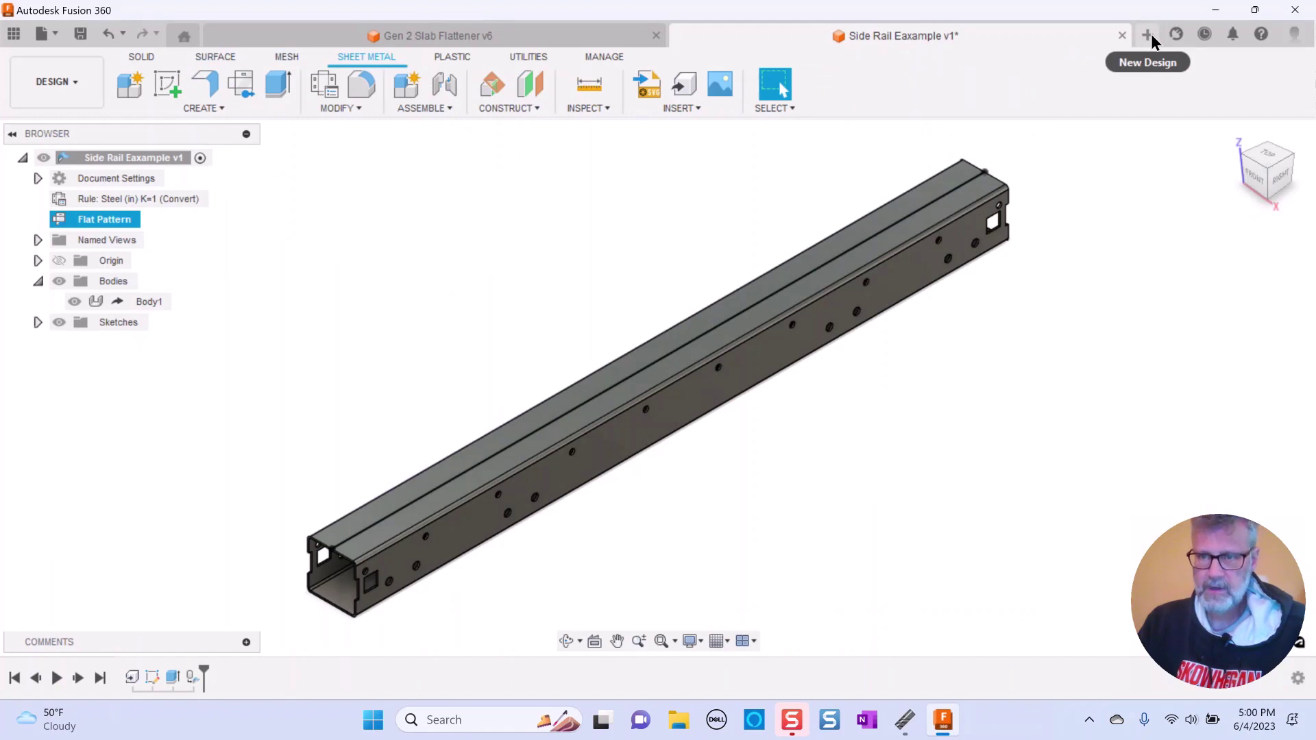
Start a new design with a sketch on an origin plane
click(1148, 34)
click(59, 220)
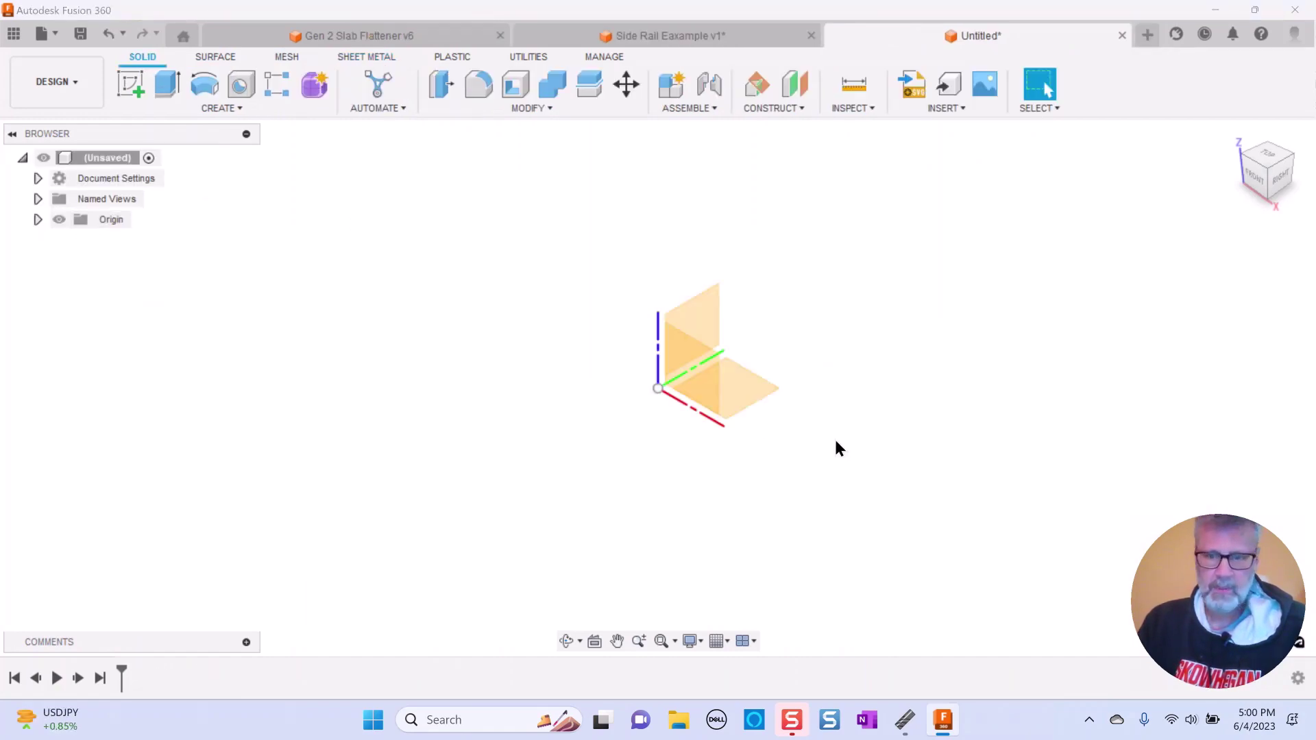
right_click(733, 395)
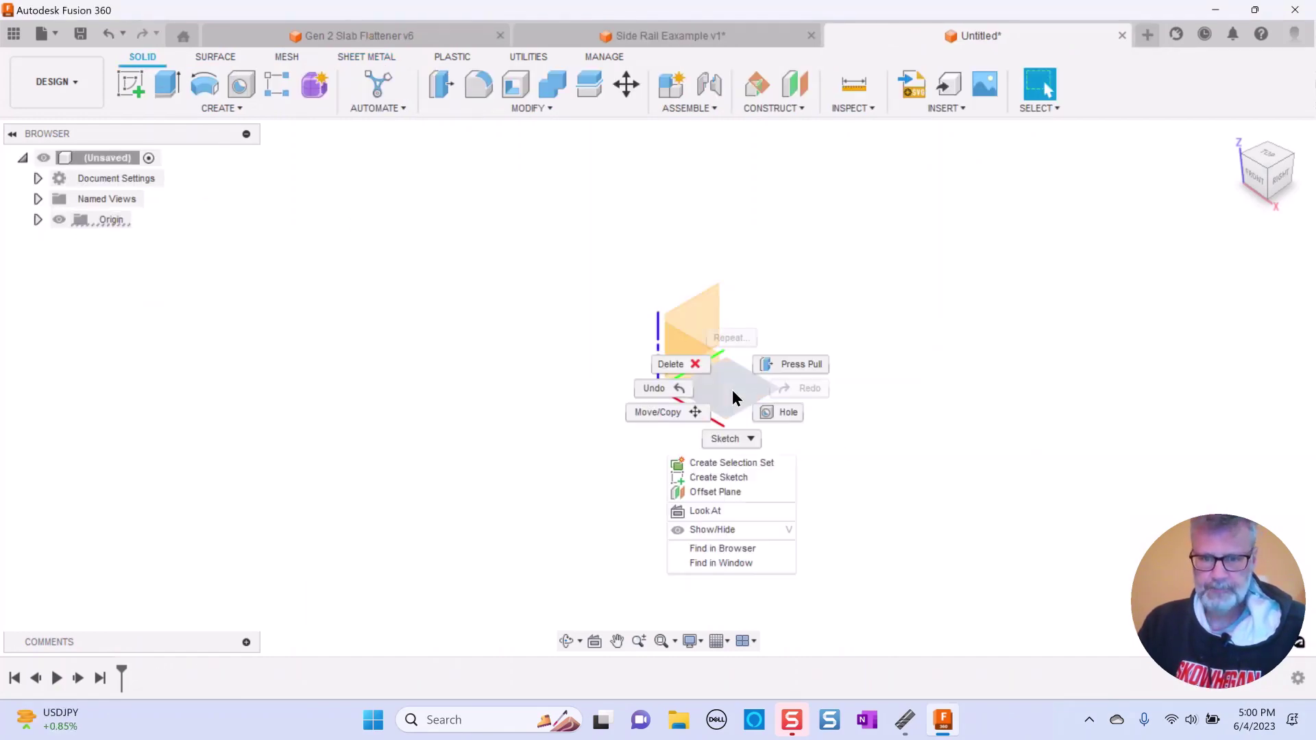
click(729, 477)
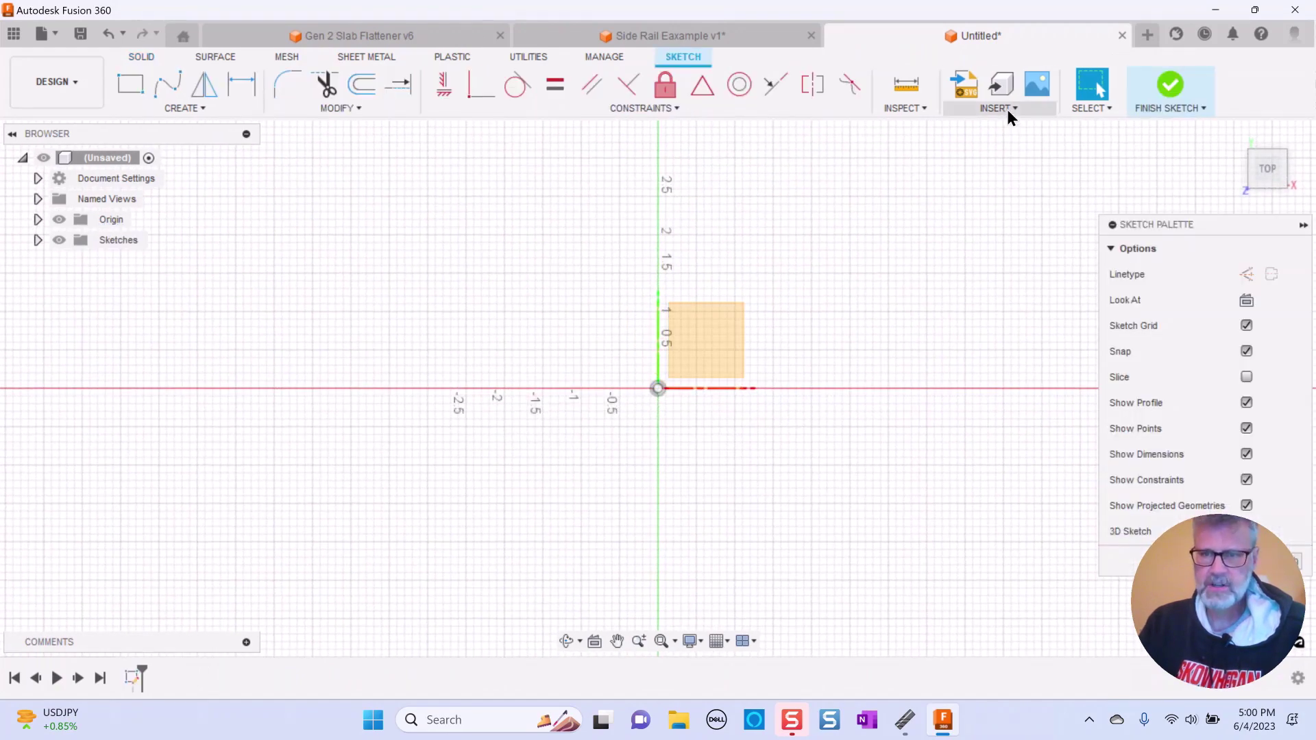
Insert the Side Rail dxf.dxf file into the sketch near the origin
click(1005, 108)
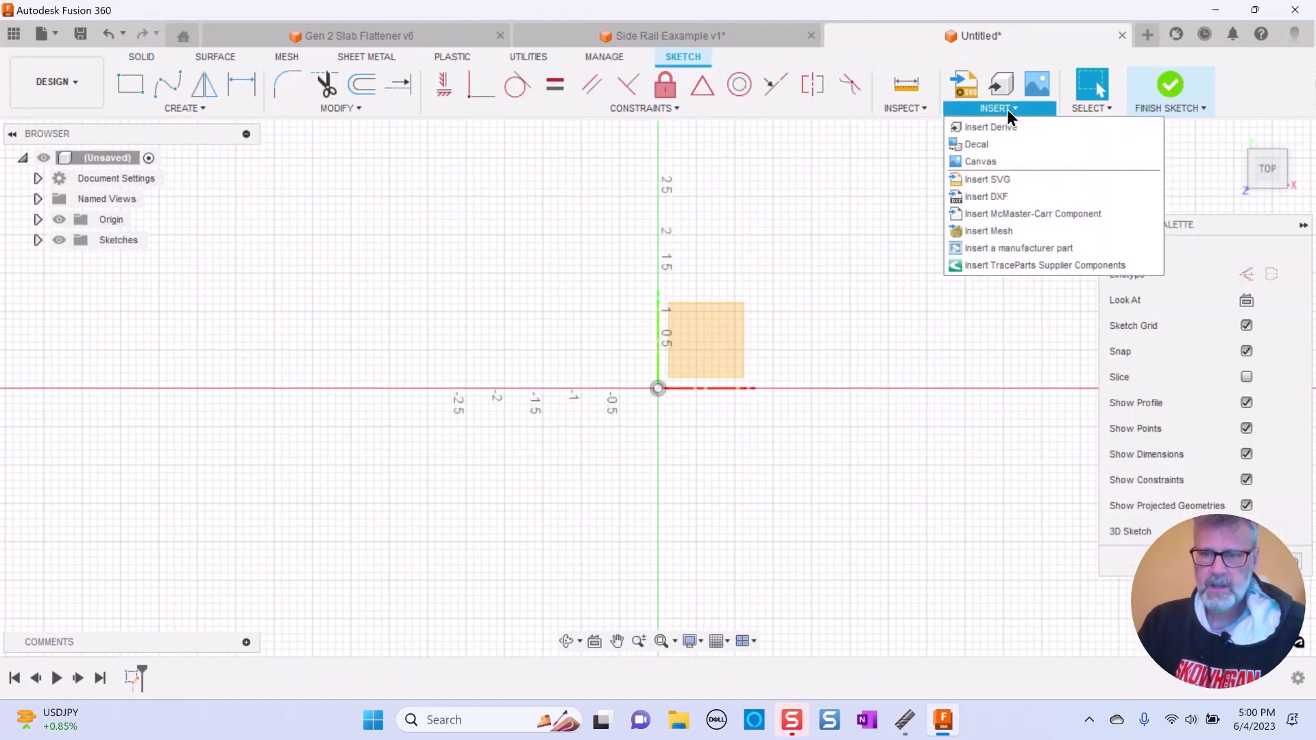
click(987, 198)
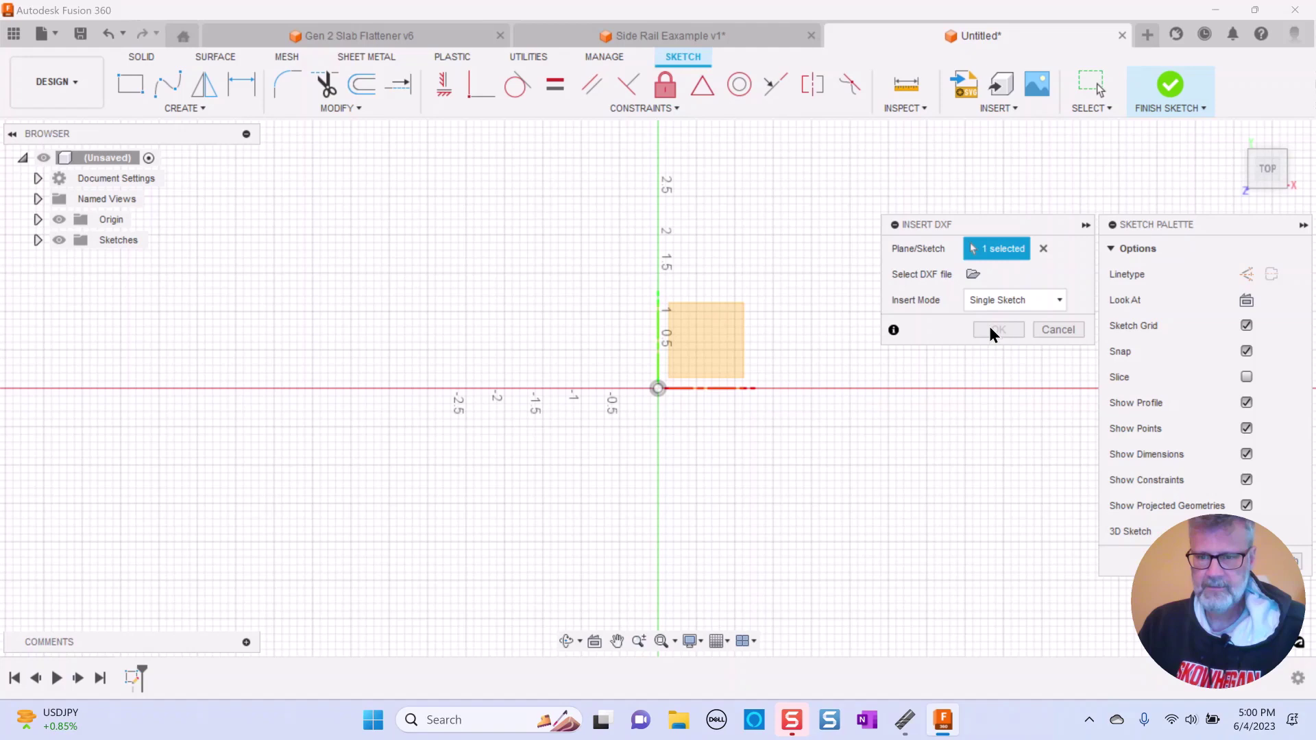
click(974, 275)
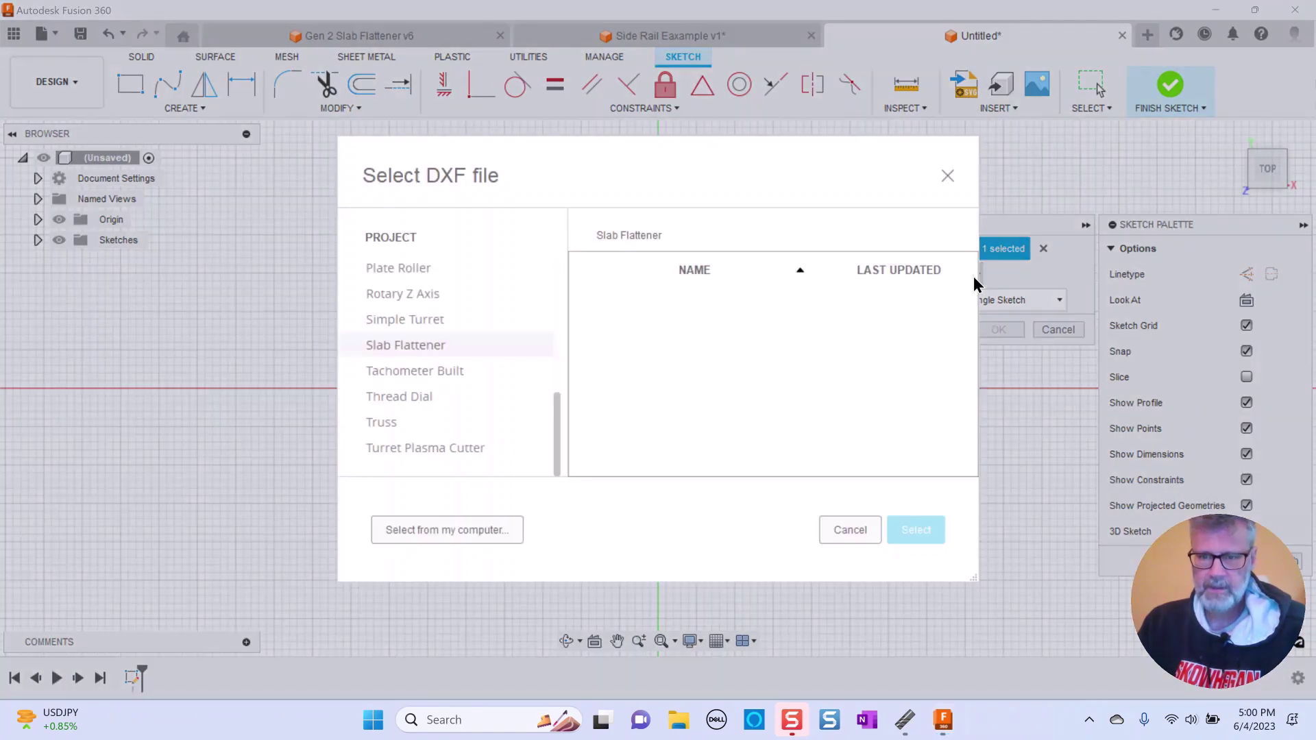
click(438, 529)
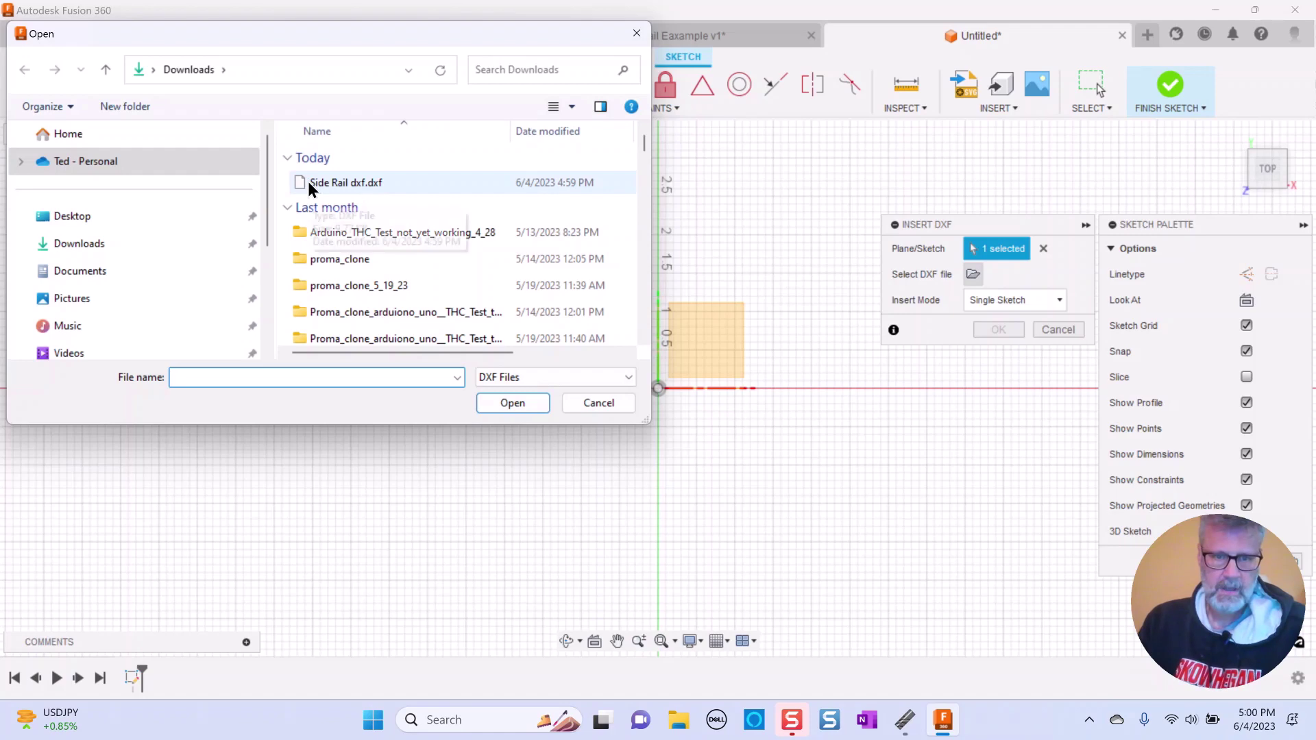
double_click(309, 184)
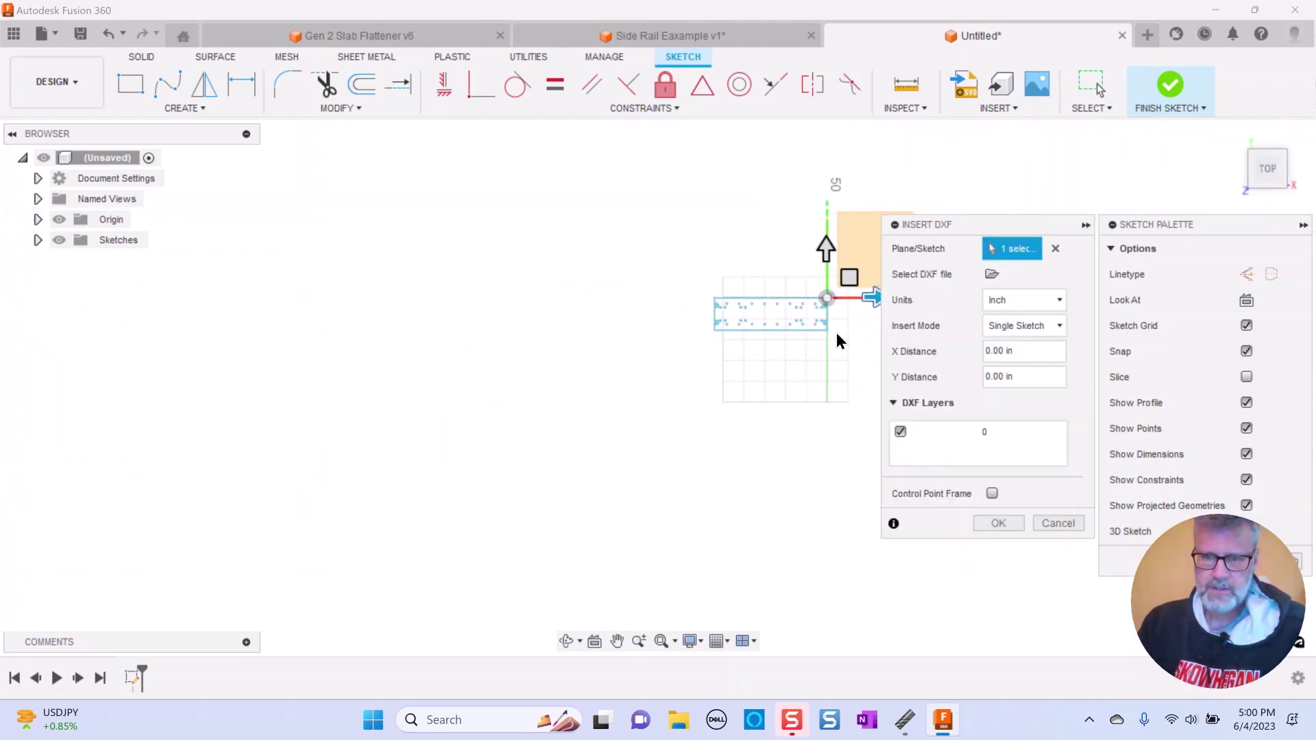
mouse_move(803, 229)
mouse_down()
mouse_move(827, 207)
mouse_move(784, 246)
mouse_up()
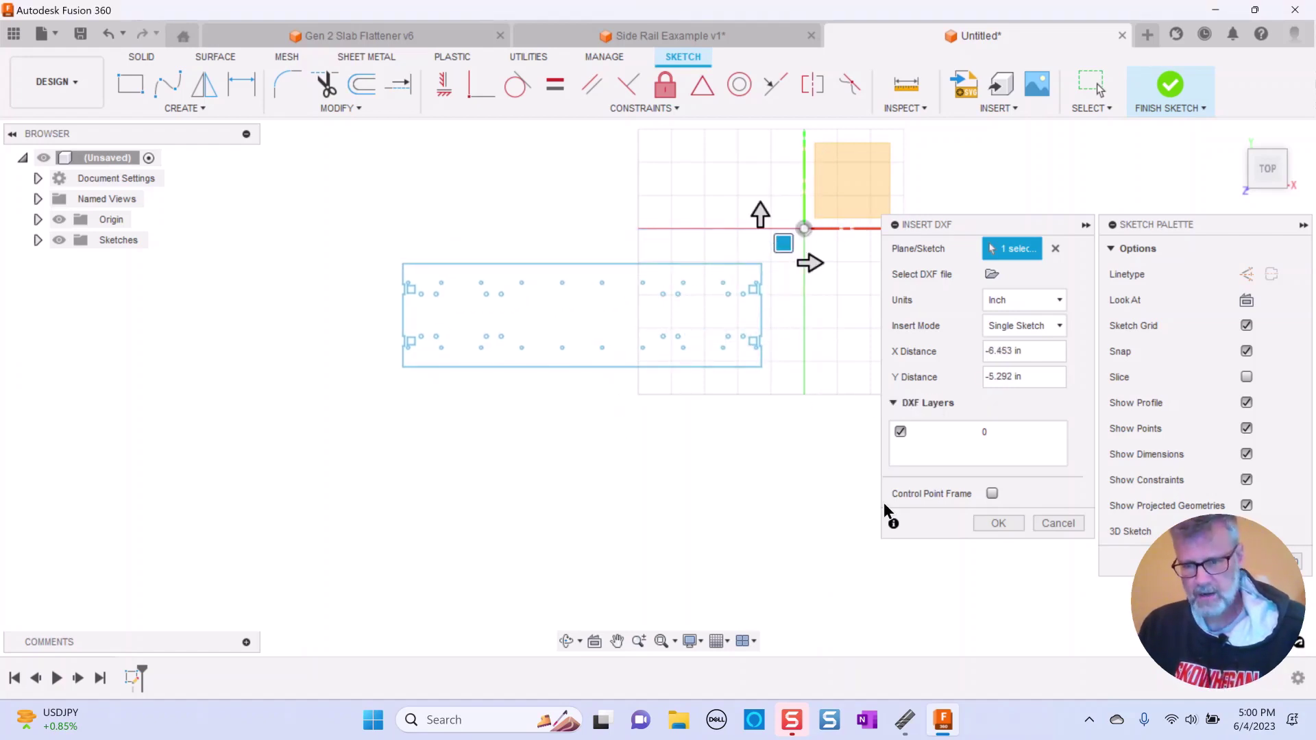
click(998, 524)
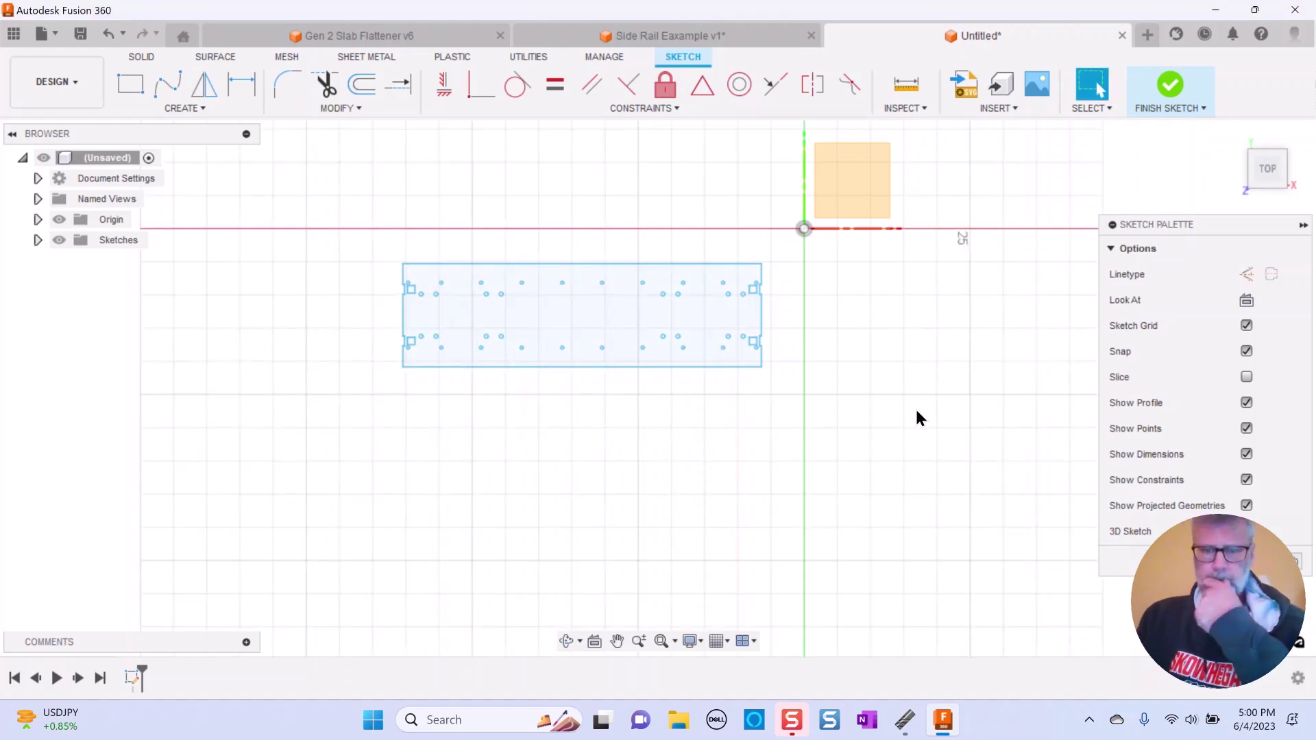
scroll(977, 236, up, 3)
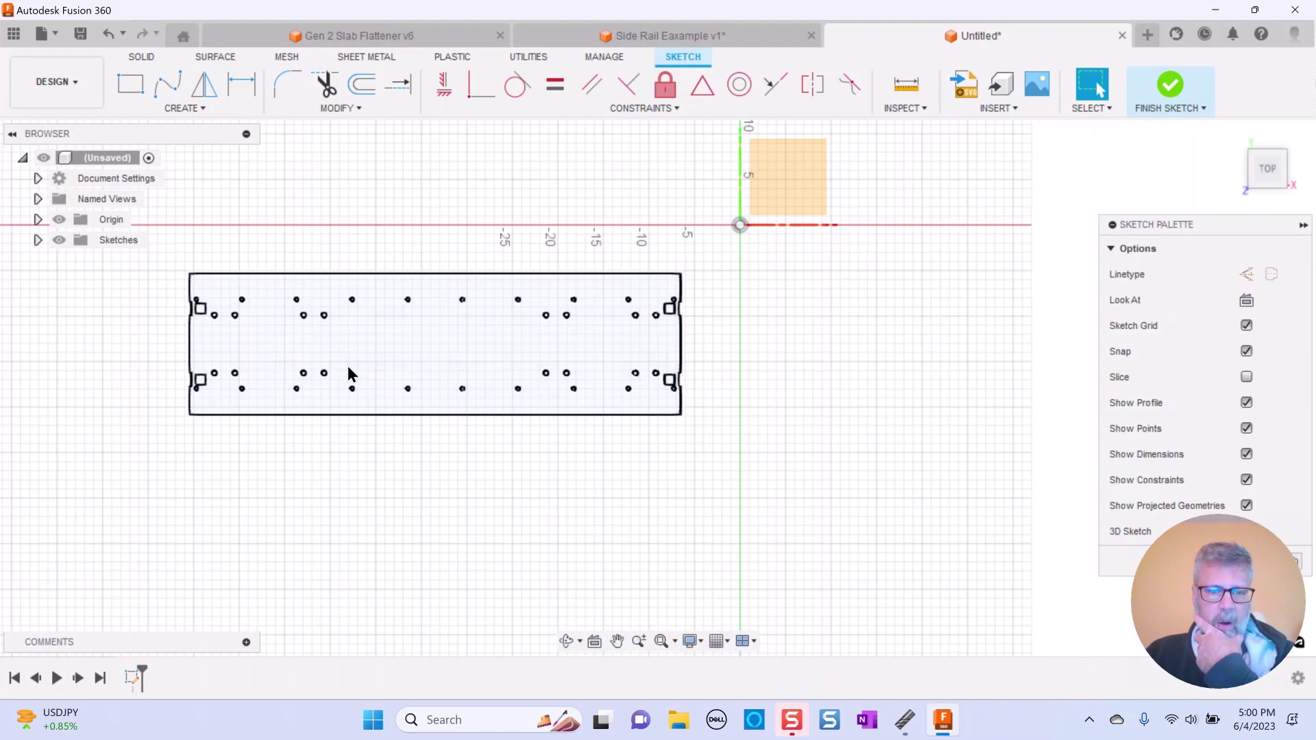
scroll(286, 267, up, 5)
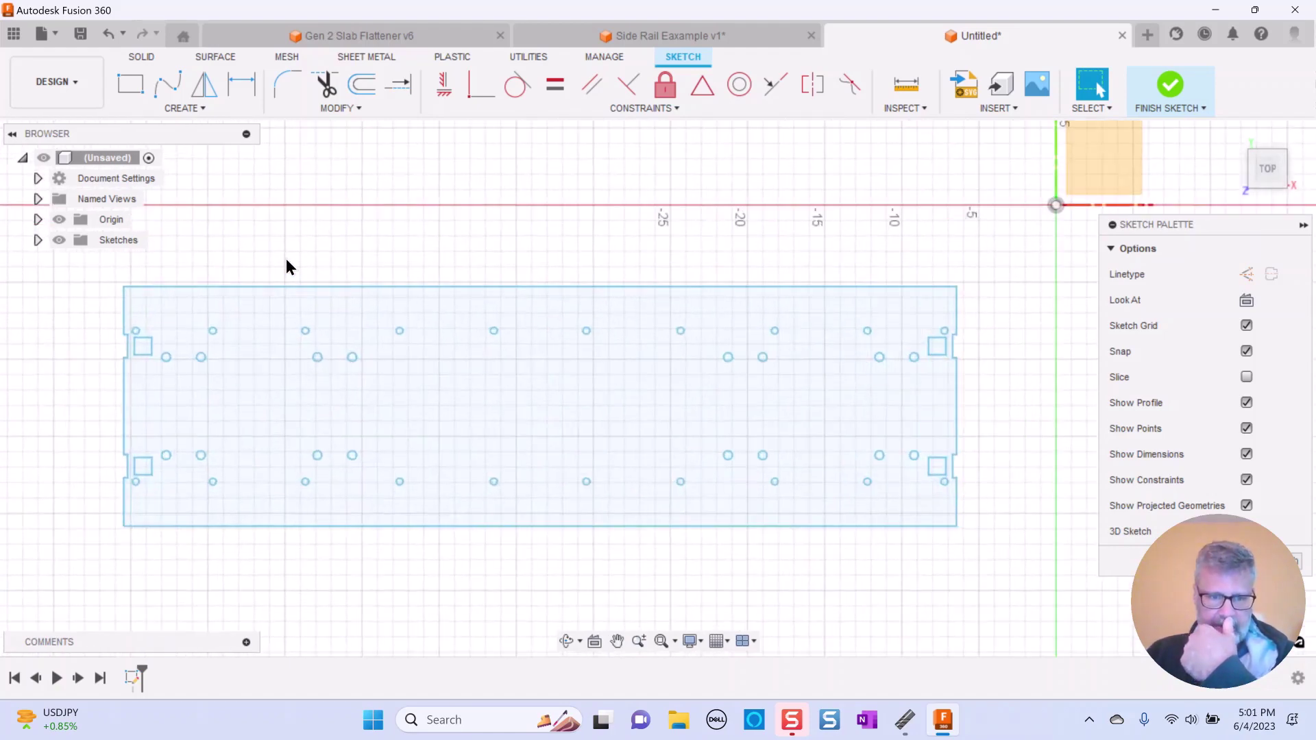
scroll(562, 418, down, 2)
scroll(561, 411, down, 1)
Select the rail sketch profile and start Move/Copy with its dialog moved aside
click(802, 432)
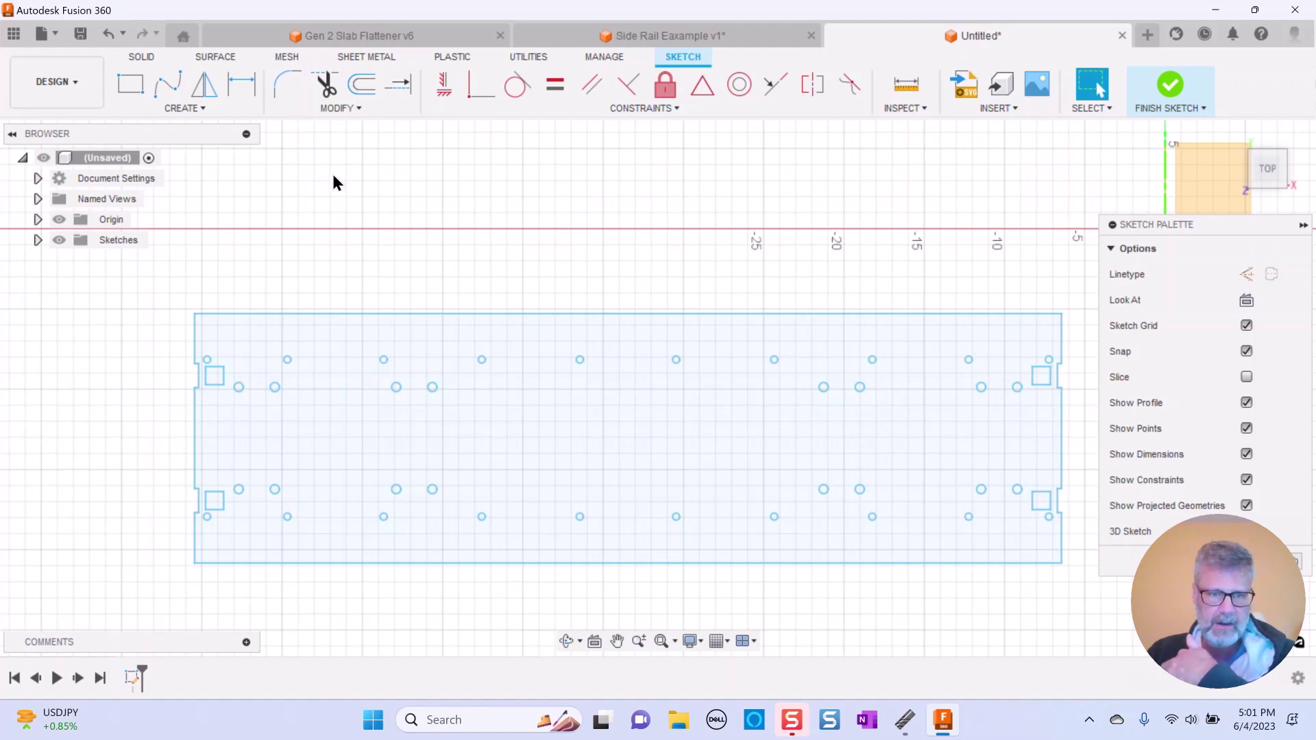
click(347, 110)
click(312, 265)
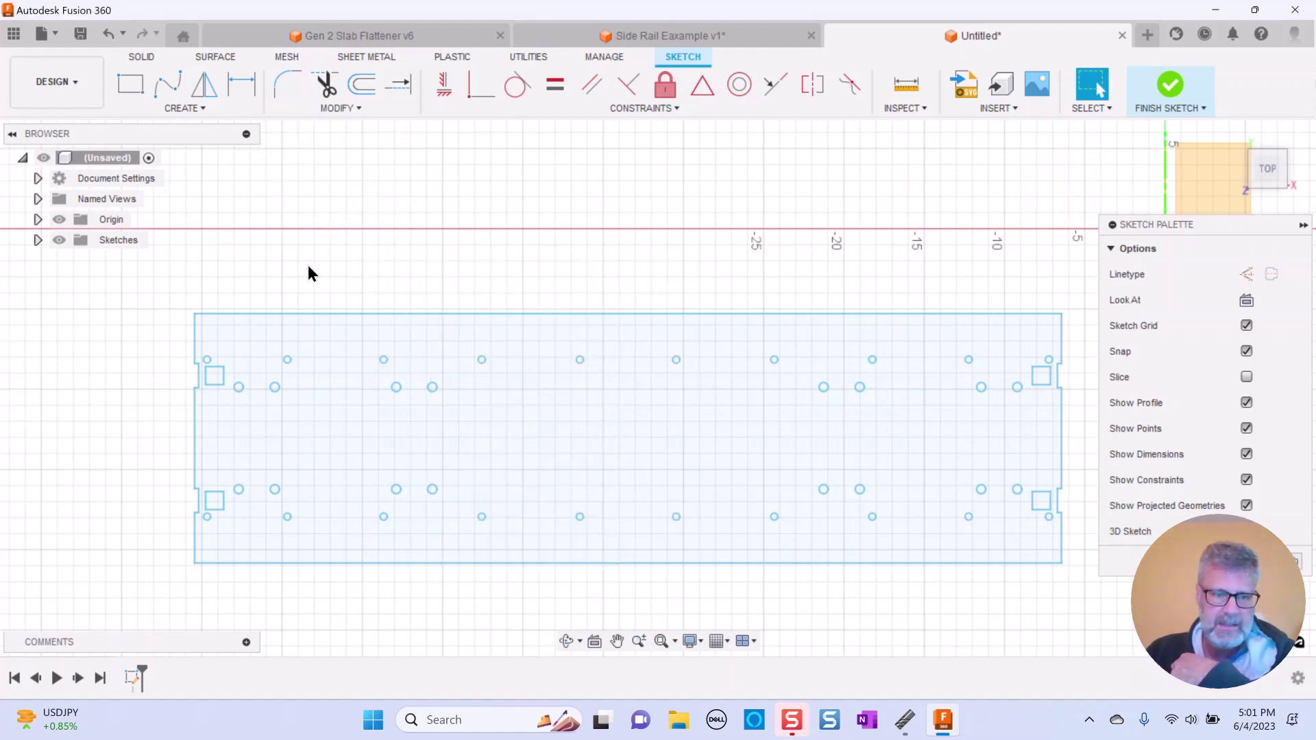
drag(954, 224, 620, 144)
scroll(921, 214, down, 2)
Attempt a point-to-point move from the bottom-left corner, then cancel it
scroll(1084, 195, down, 1)
scroll(1083, 195, up, 3)
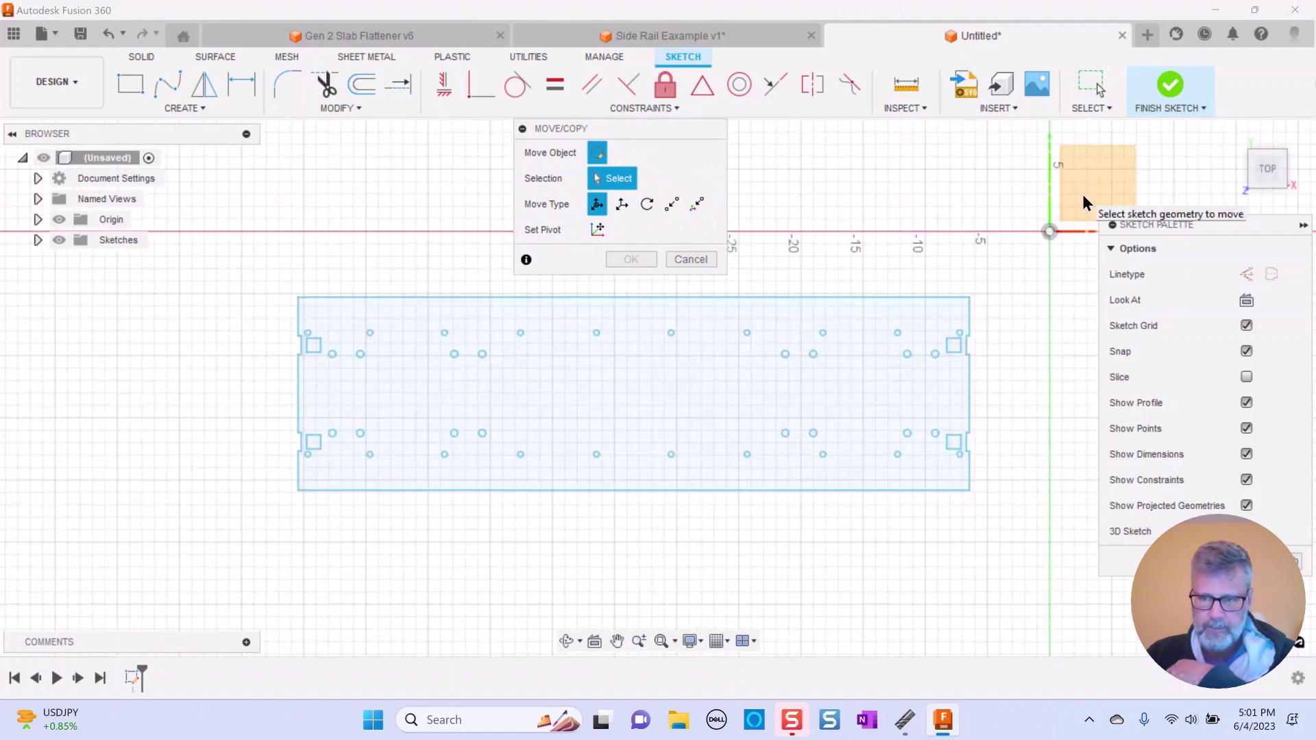
click(674, 204)
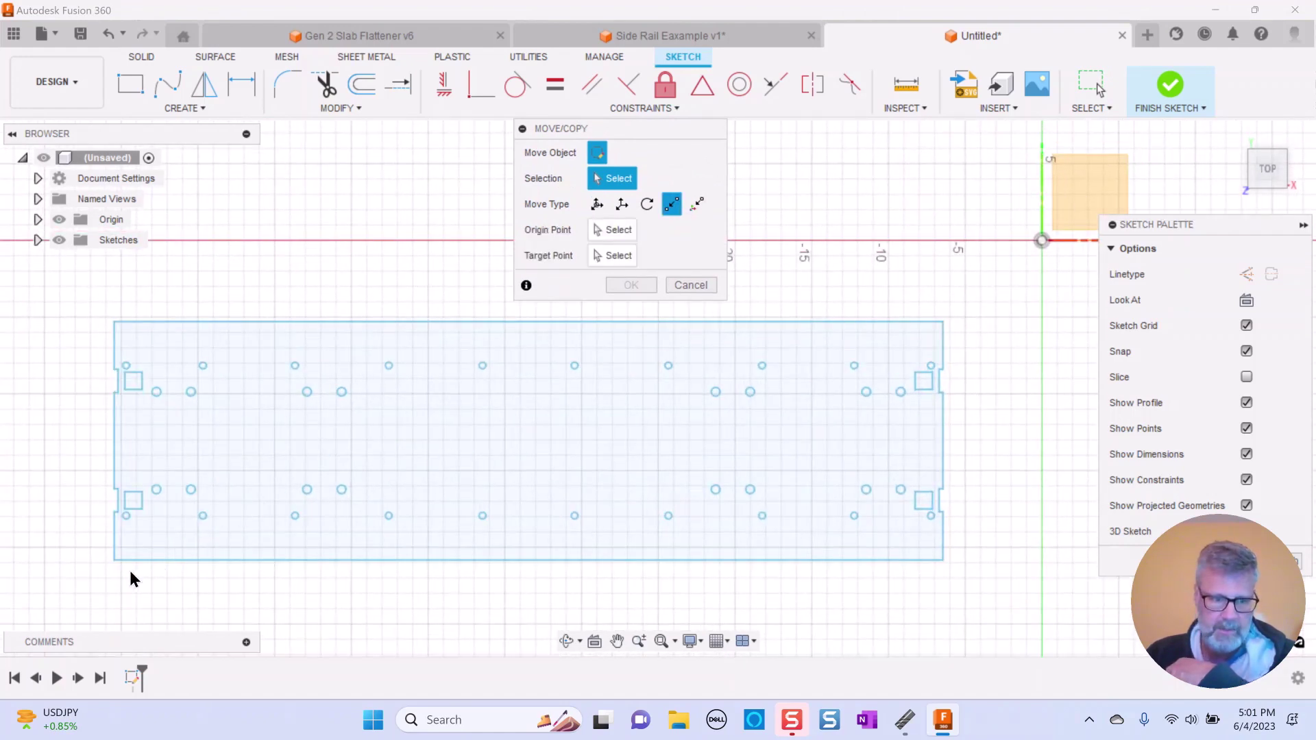
click(113, 559)
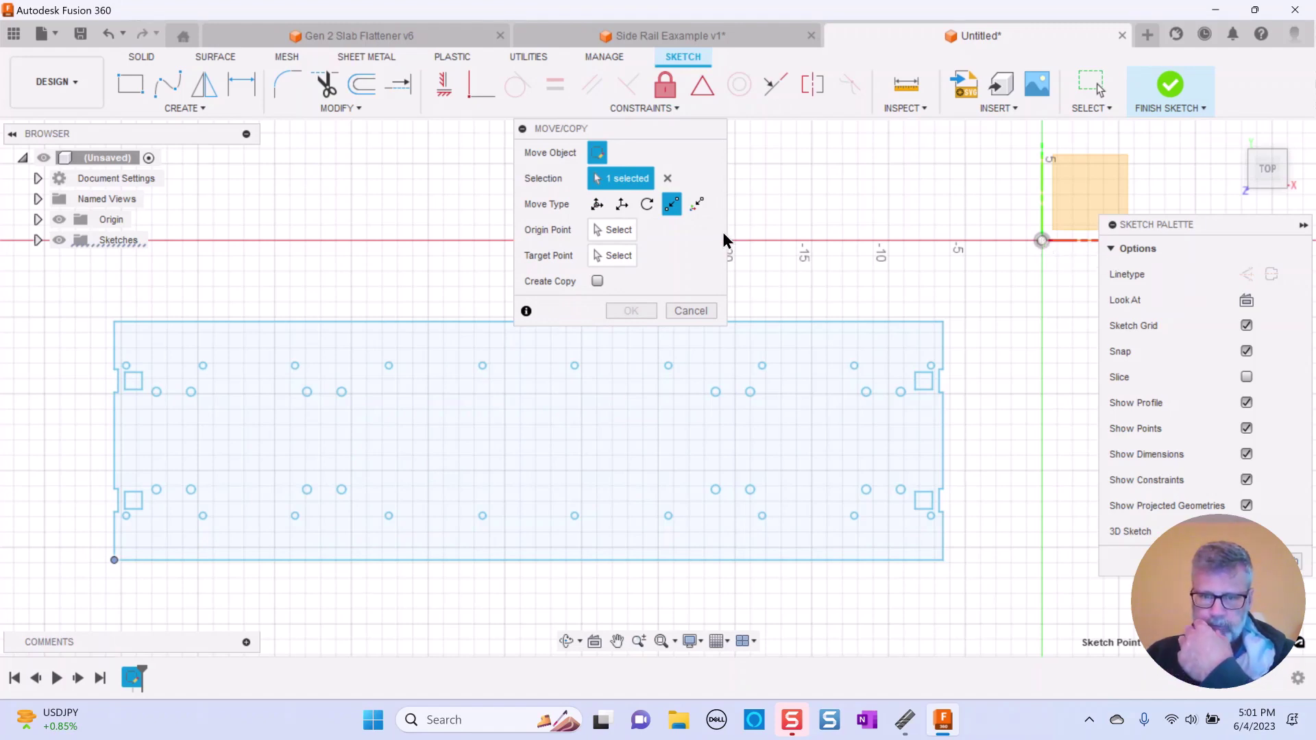
click(610, 232)
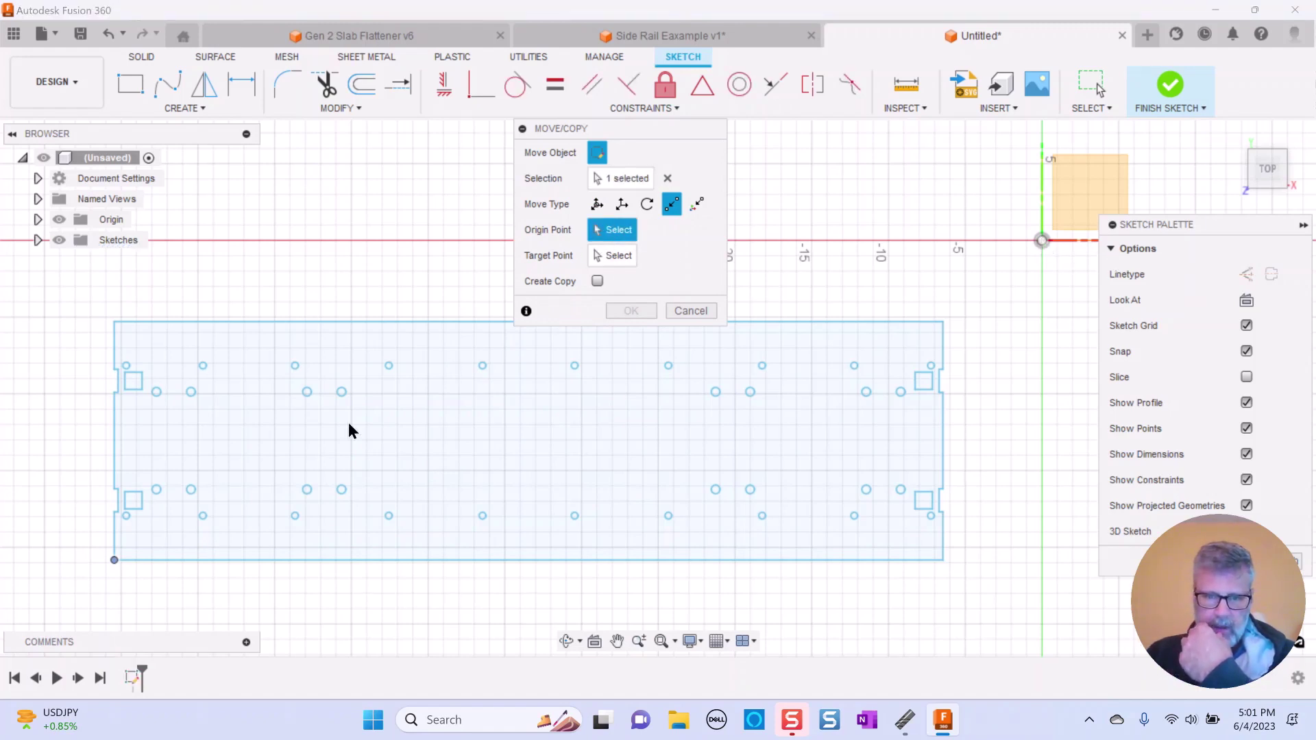
click(114, 560)
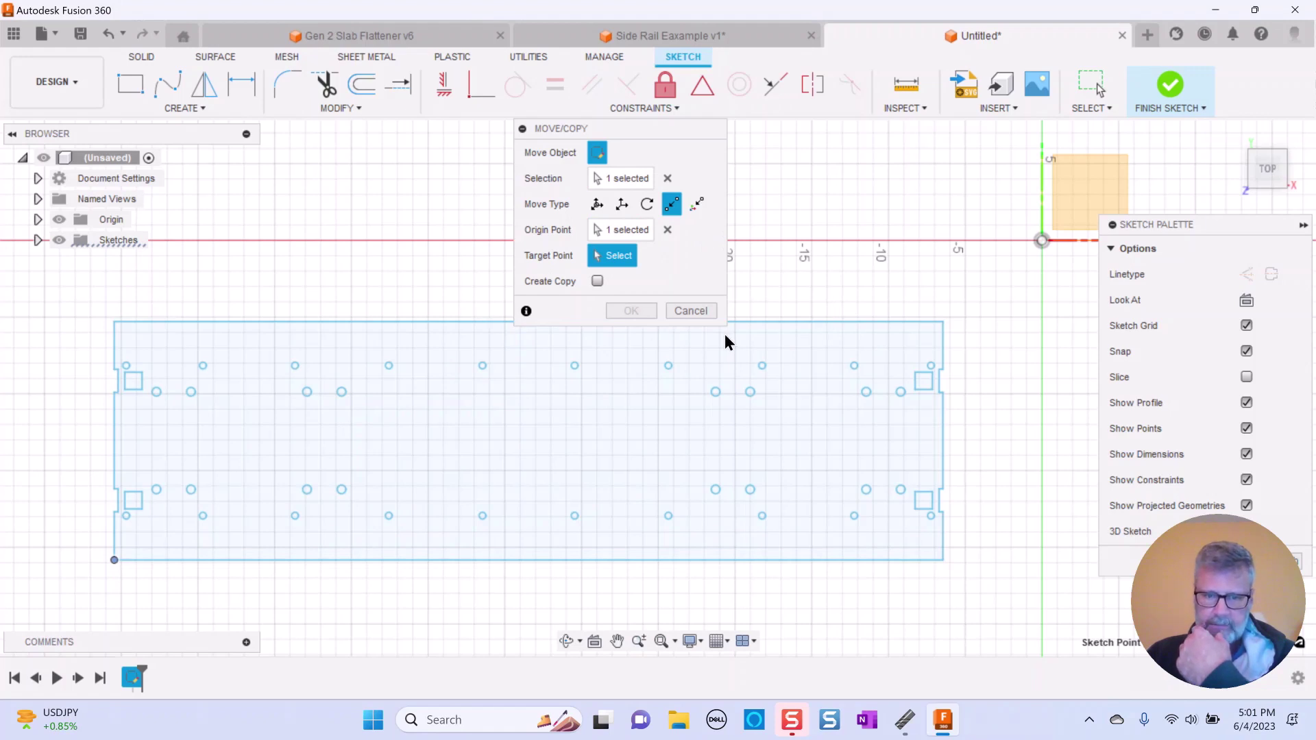
drag(648, 138, 674, 41)
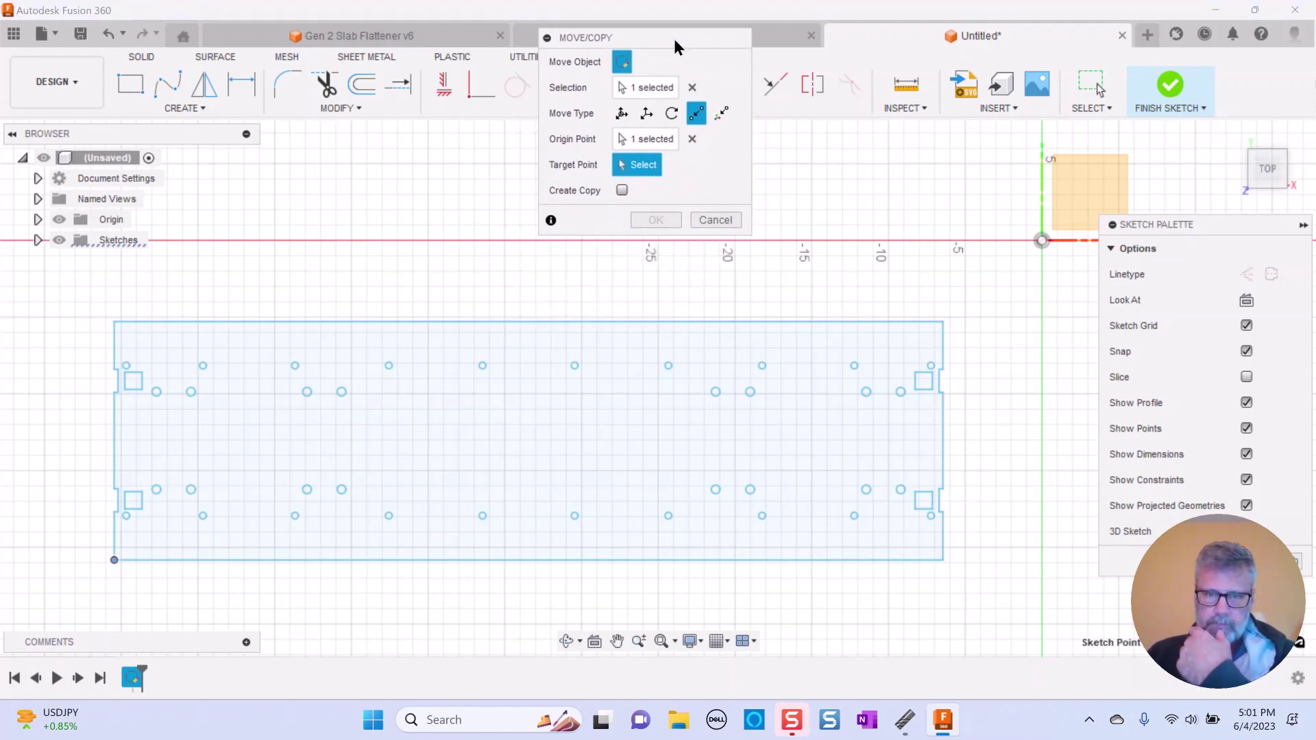
click(714, 220)
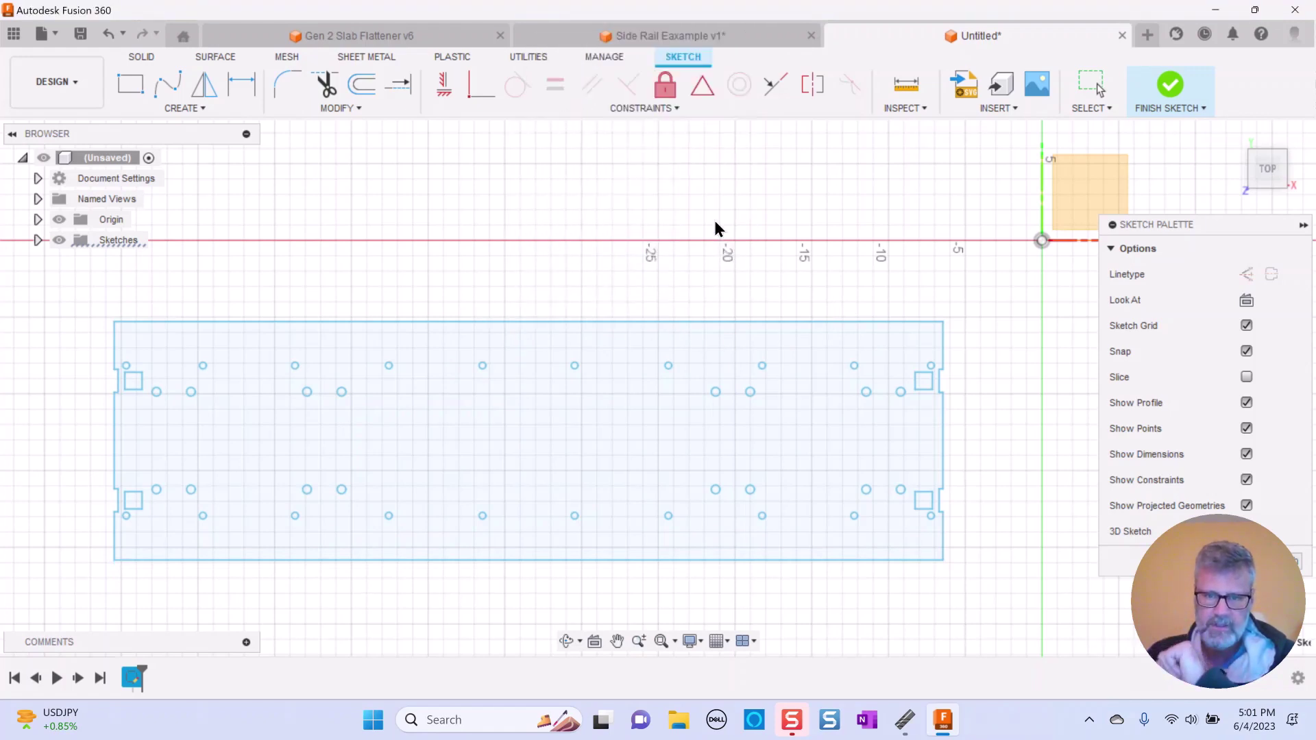
Move all 144 sketch items point-to-point from the bottom-left corner onto the origin
click(363, 108)
click(321, 263)
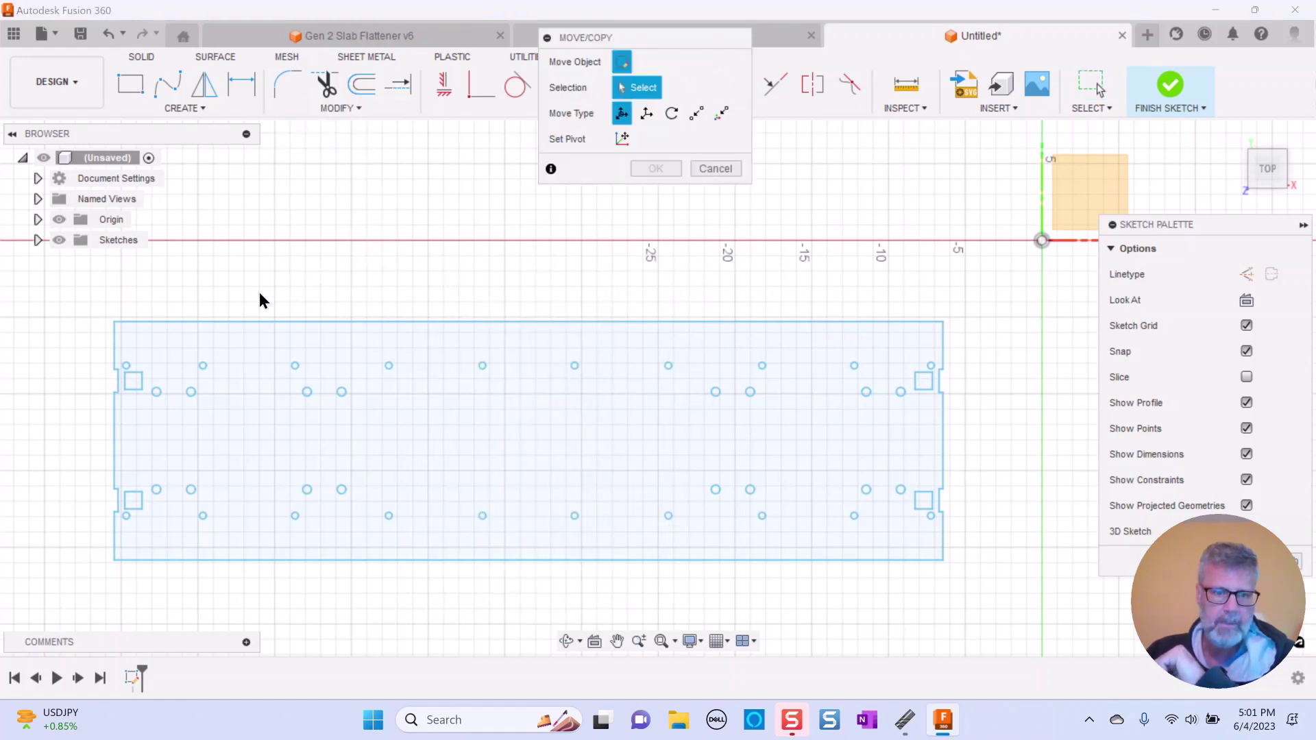
mouse_move(63, 289)
mouse_down()
mouse_move(435, 523)
mouse_move(987, 641)
mouse_move(997, 620)
mouse_up()
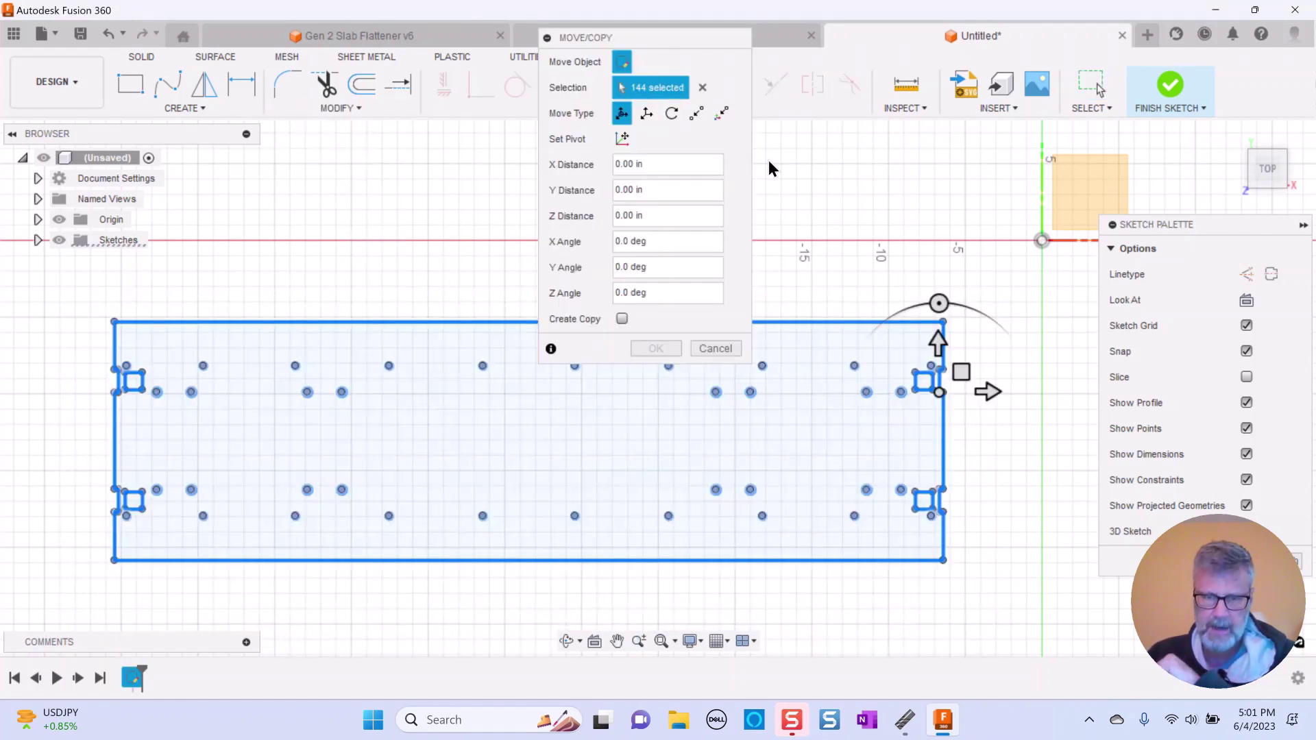
click(696, 113)
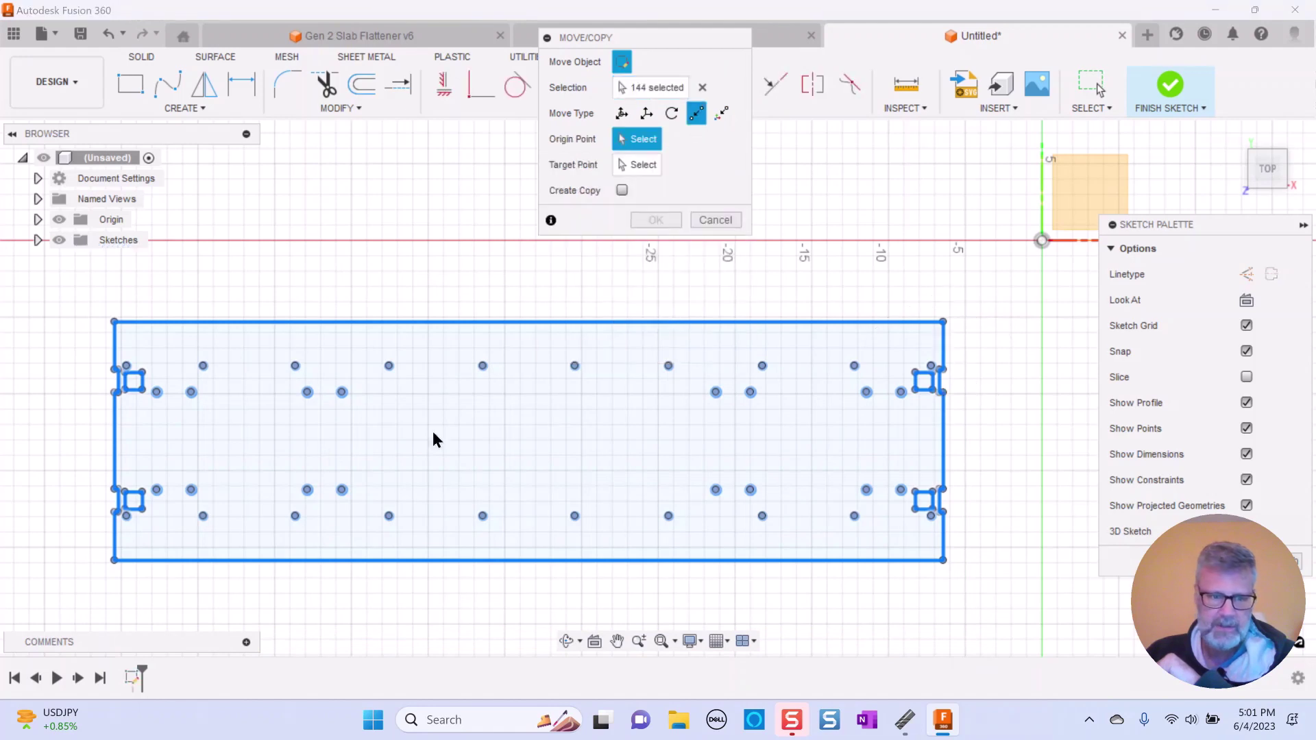
click(114, 561)
click(1042, 241)
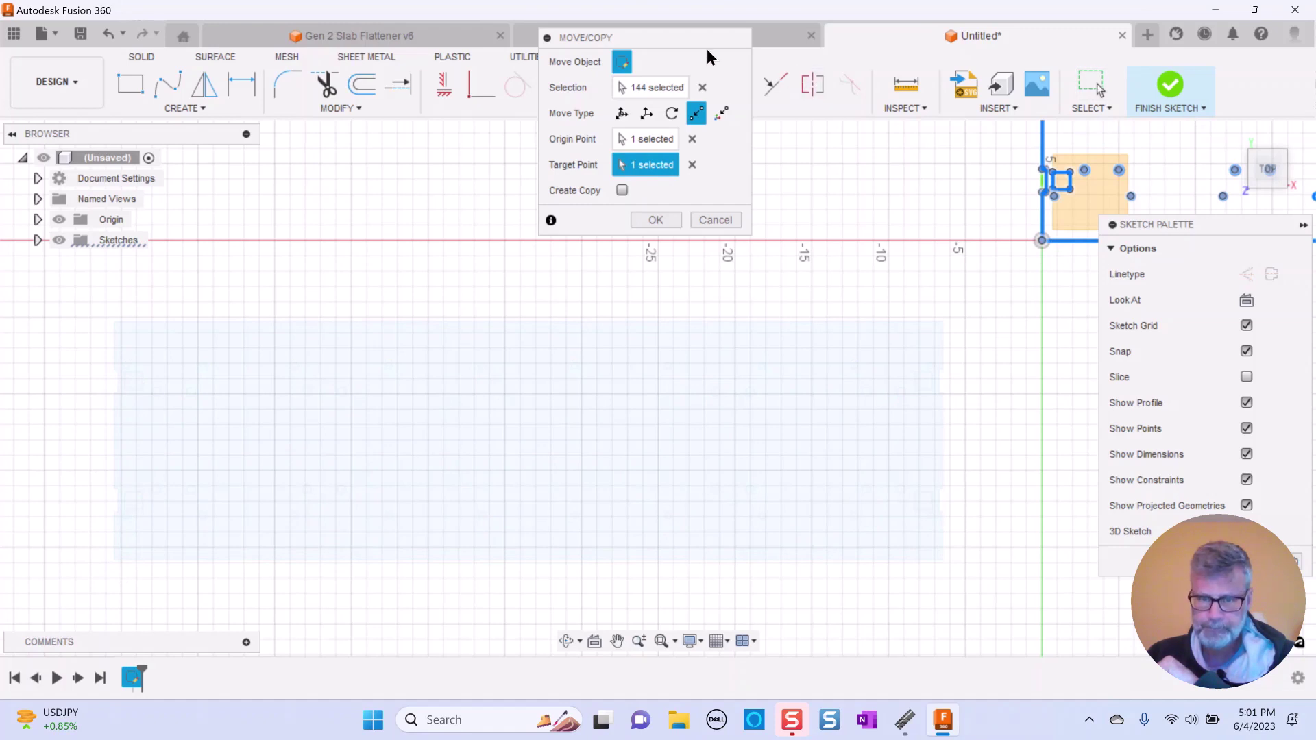
click(655, 221)
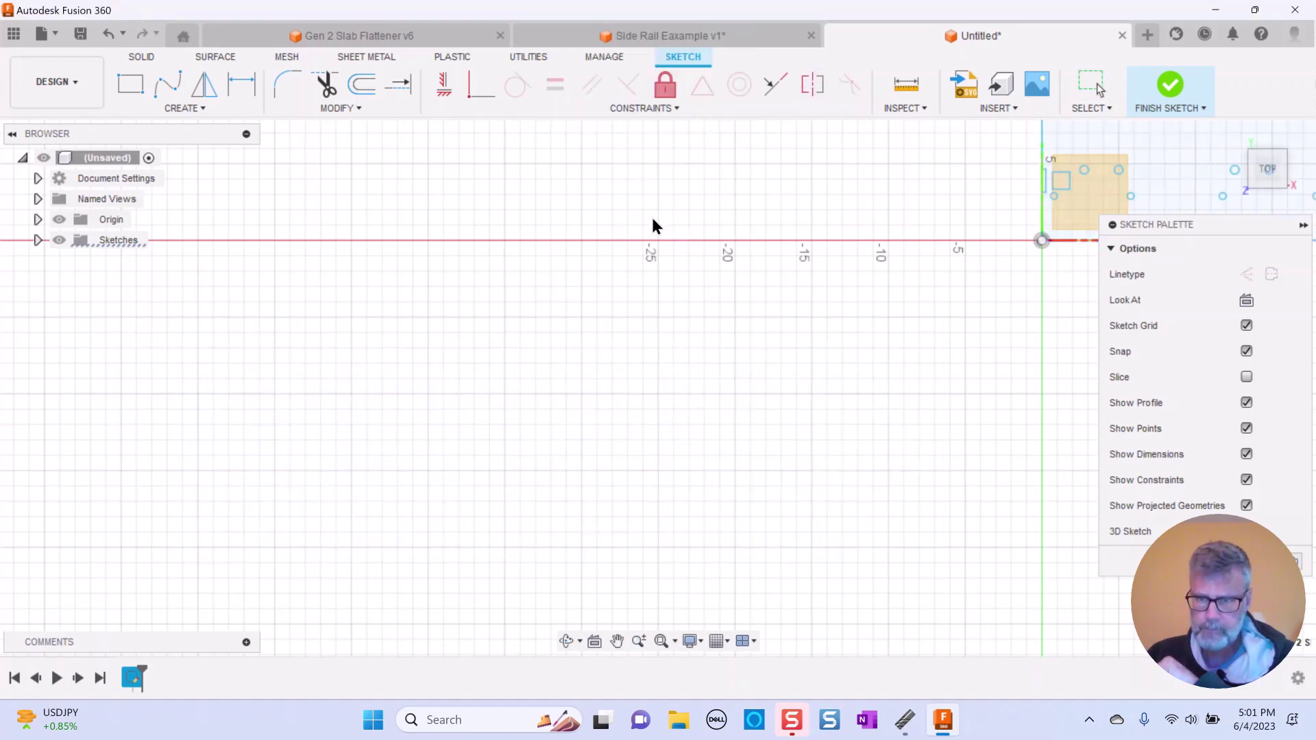
click(663, 643)
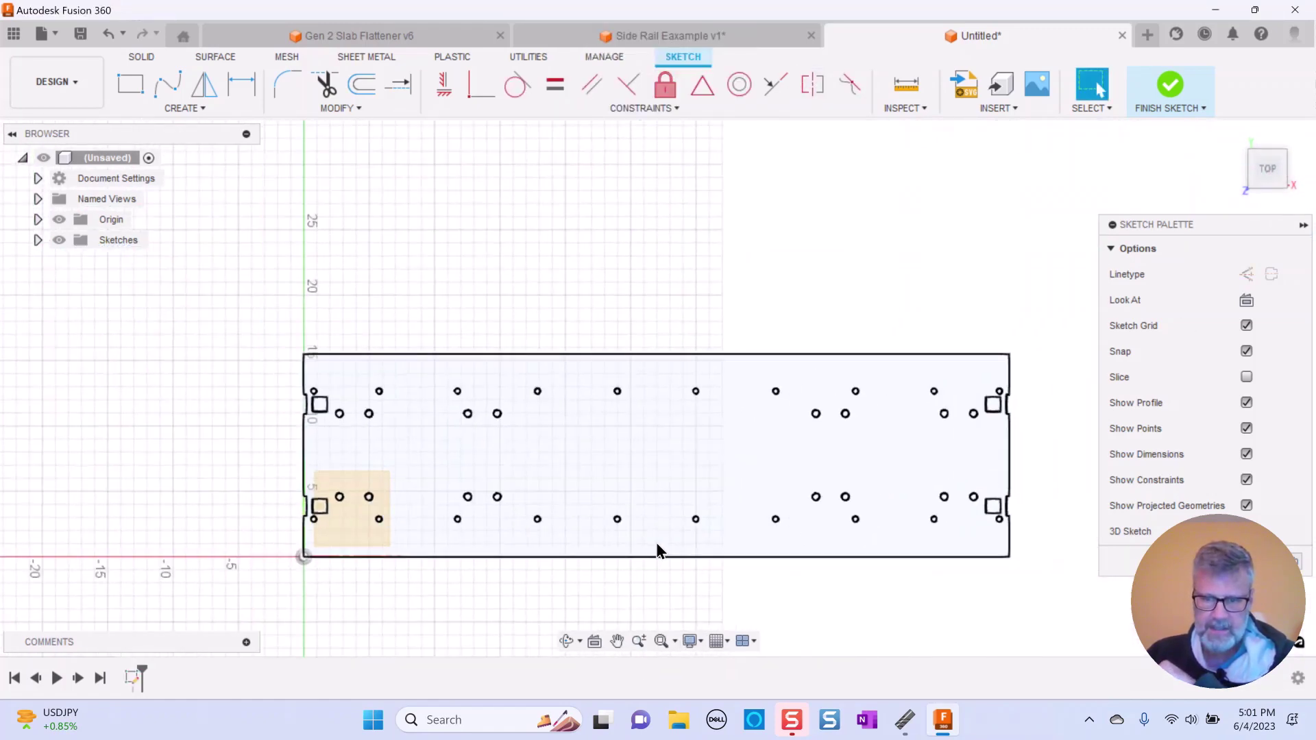
Delete the long bottom and top lines of the rail outline
scroll(841, 625, up, 1)
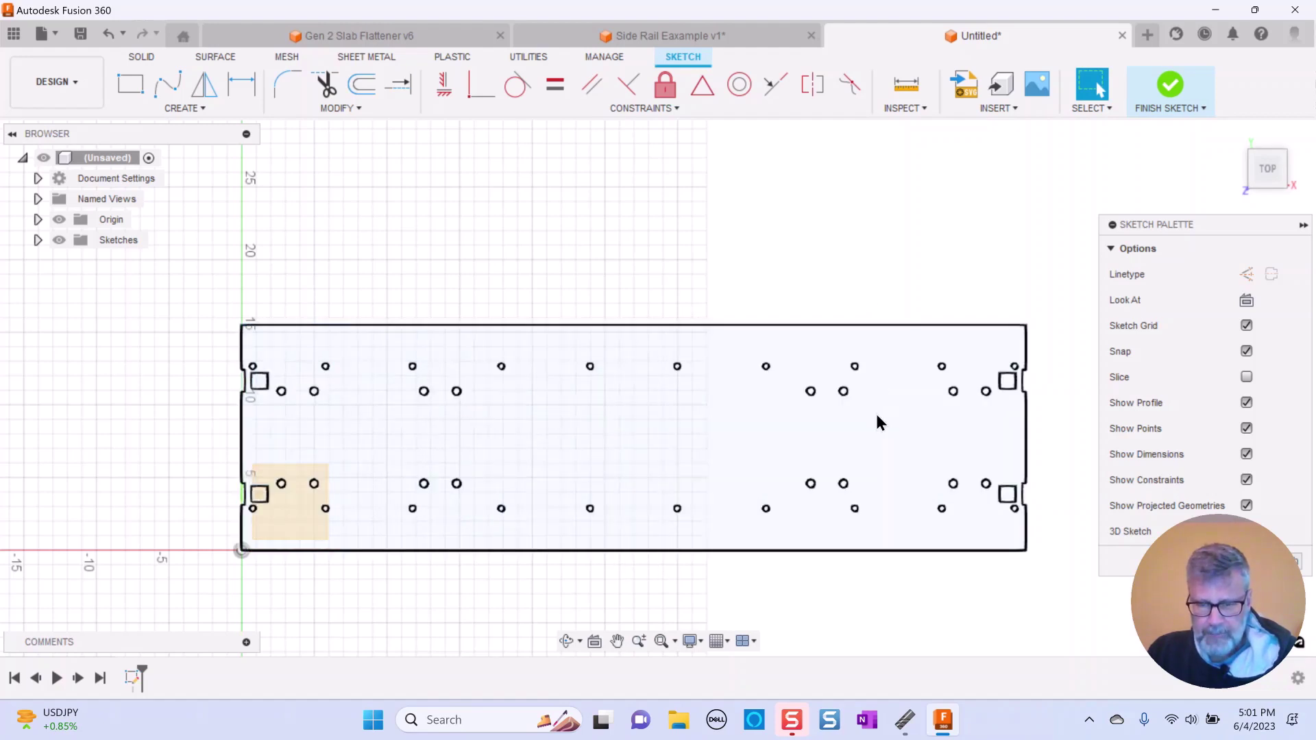
click(596, 553)
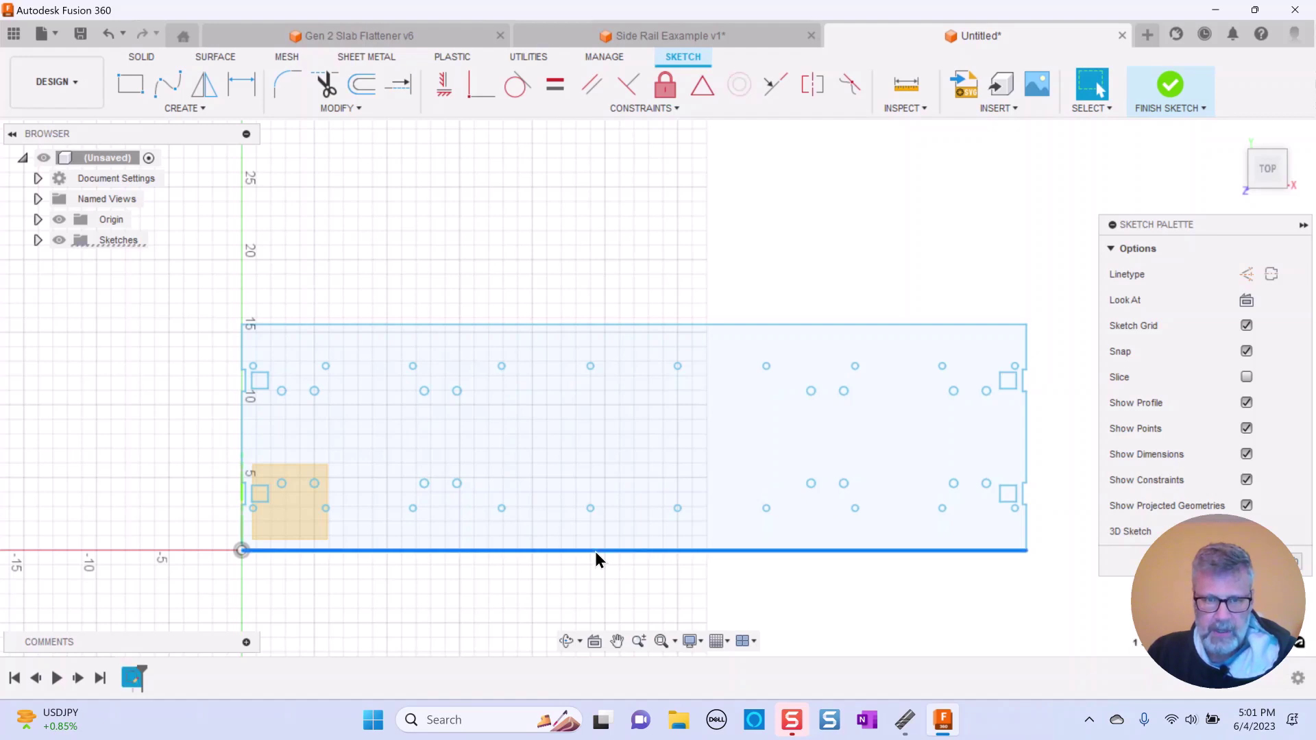
right_click(595, 551)
click(549, 524)
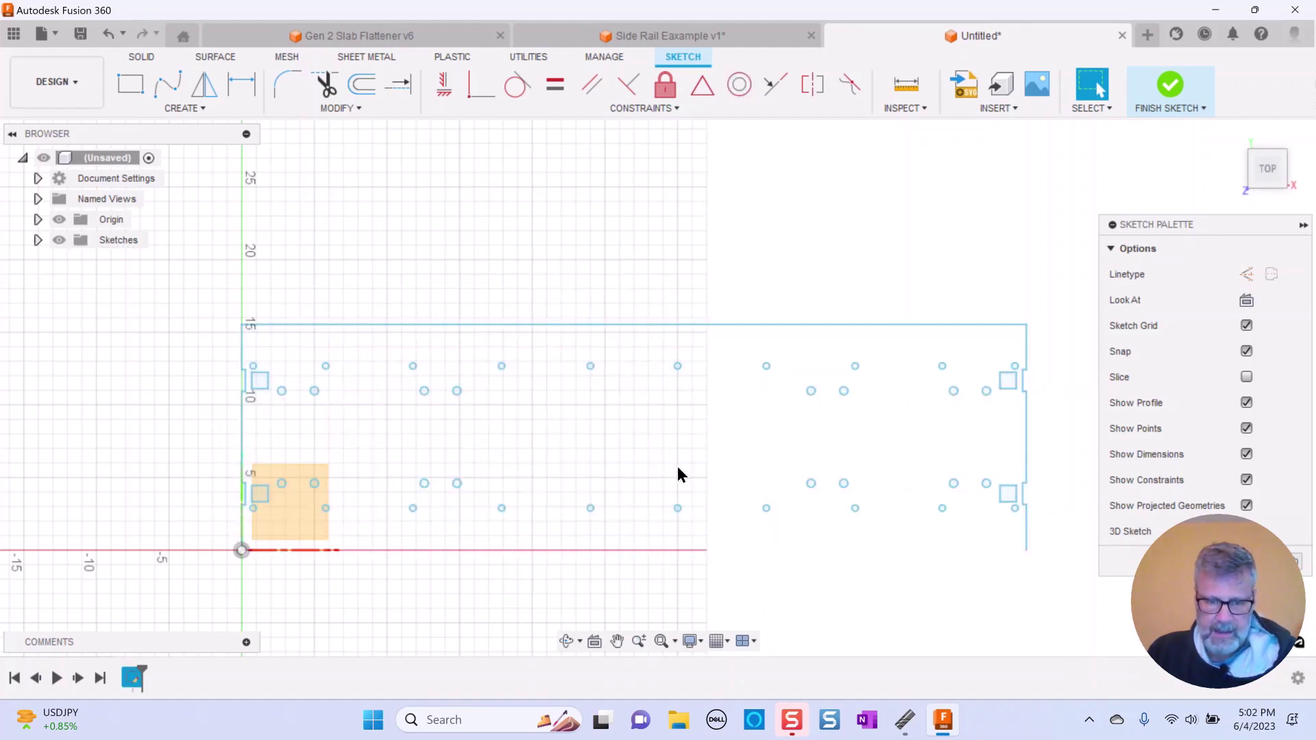
click(688, 324)
right_click(689, 324)
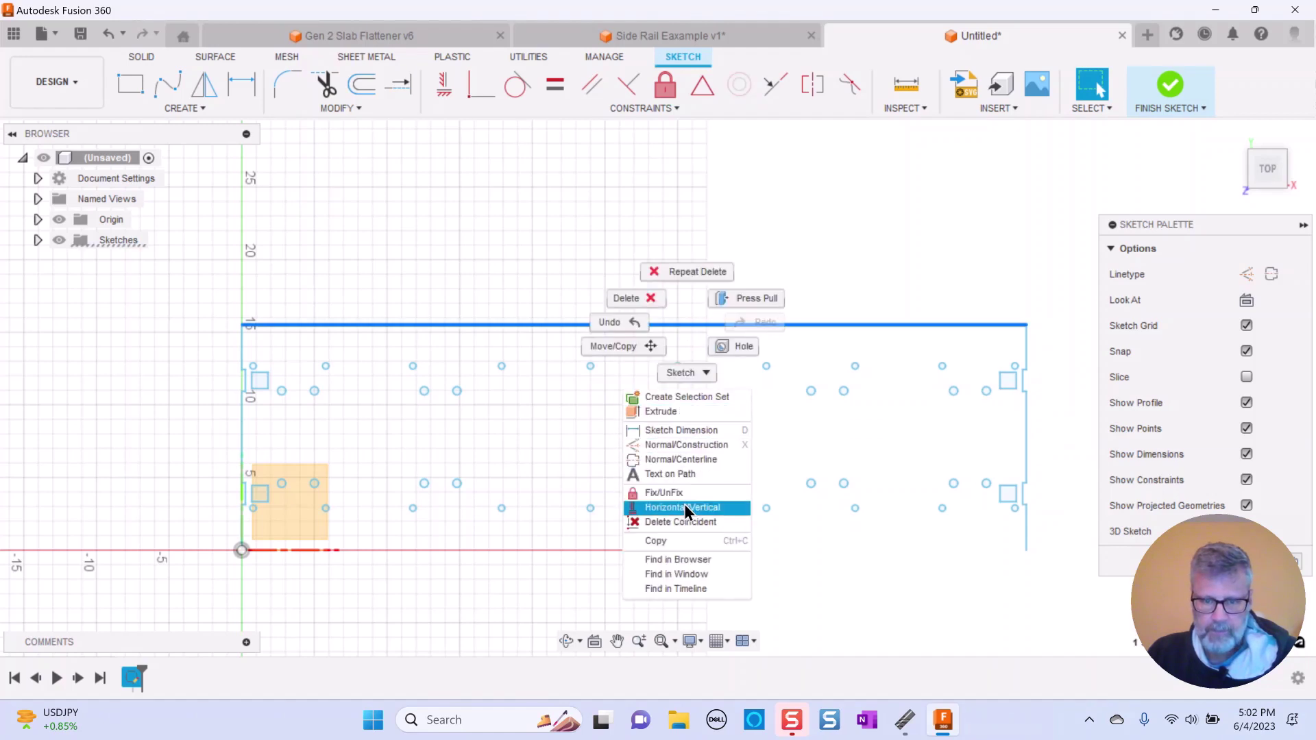
key(Escape)
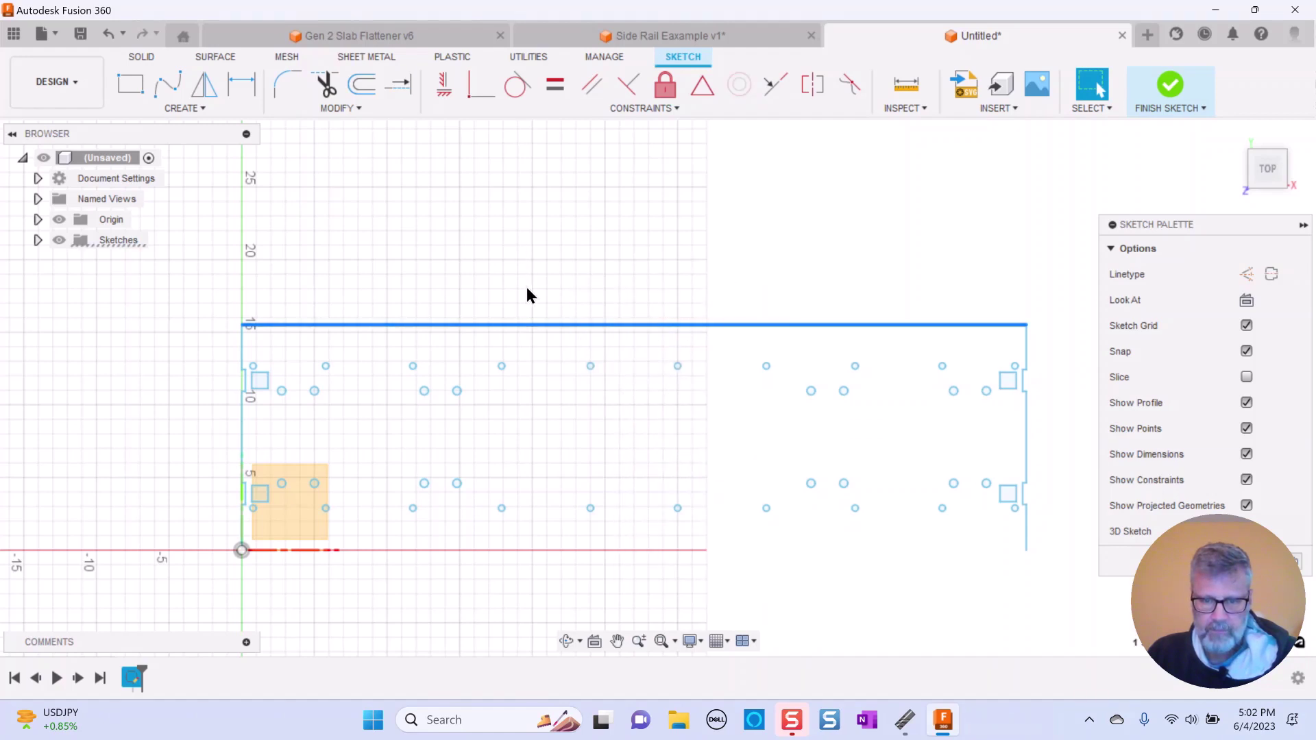
key(Delete)
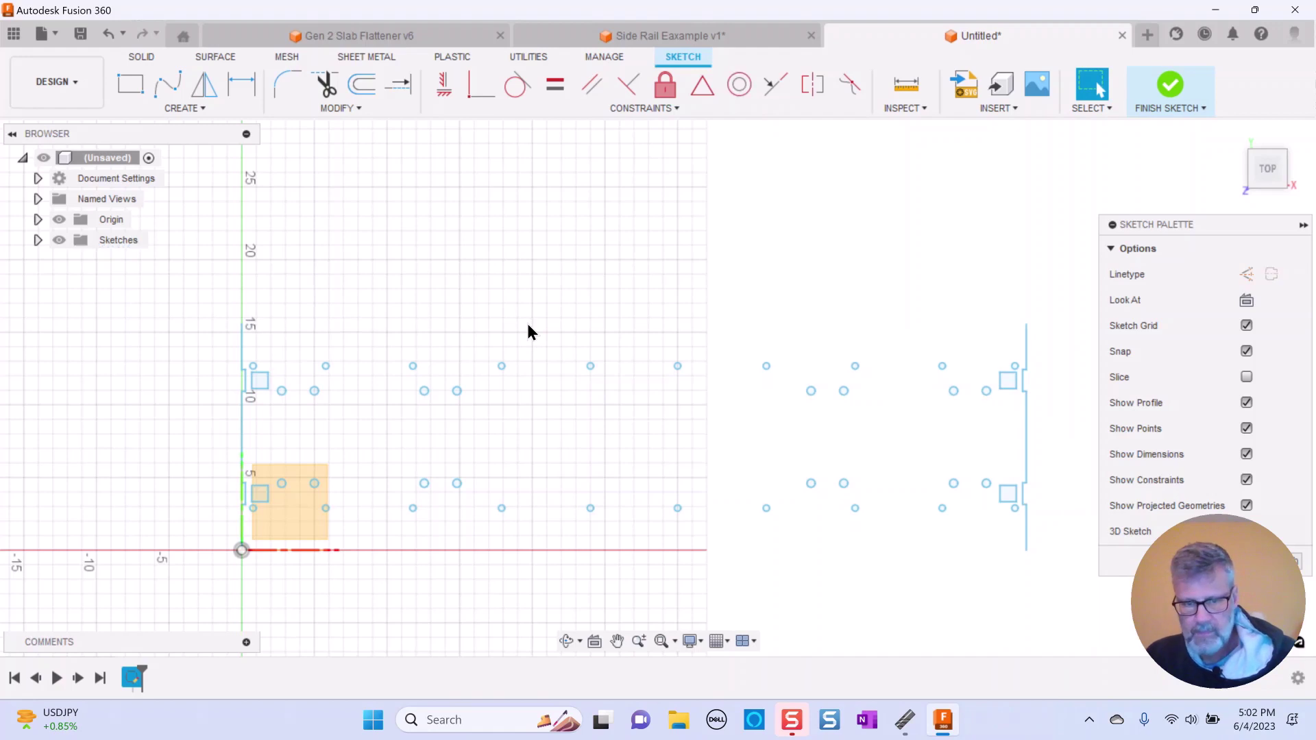
Hide the origin and finish the sketch
scroll(573, 268, down, 1)
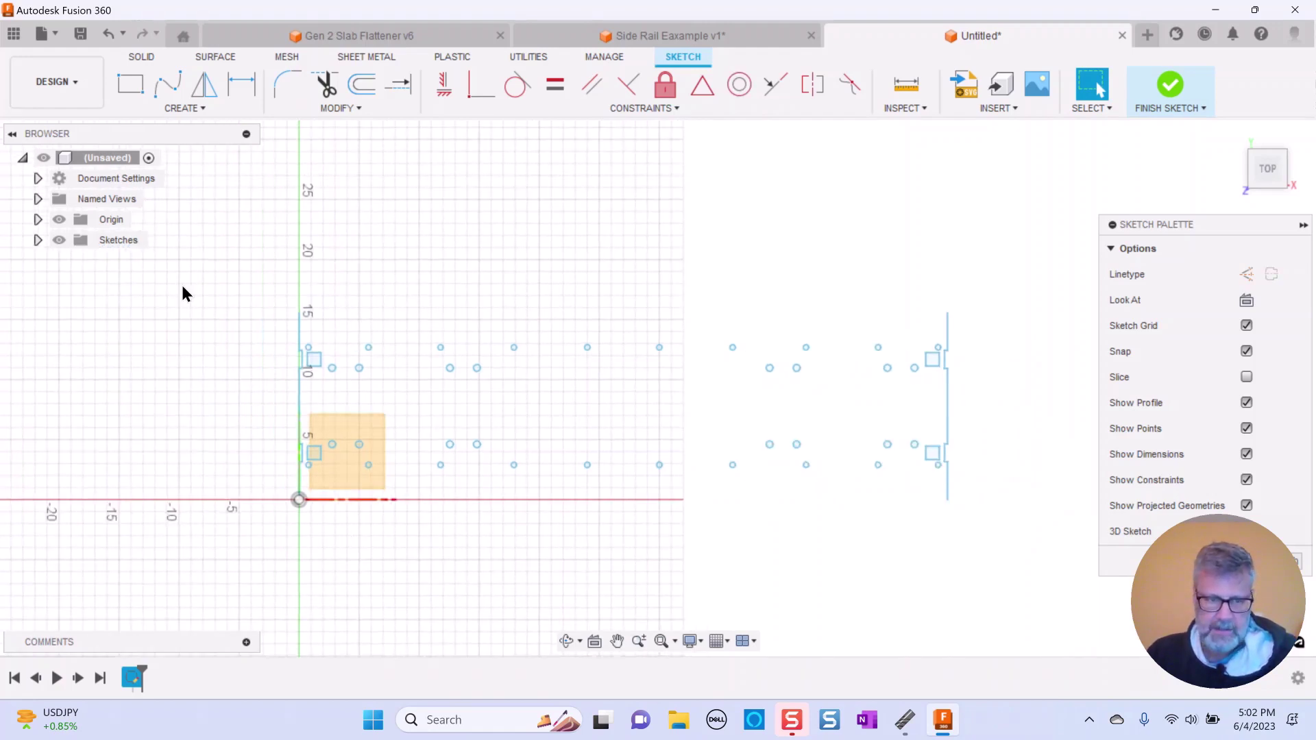
click(59, 222)
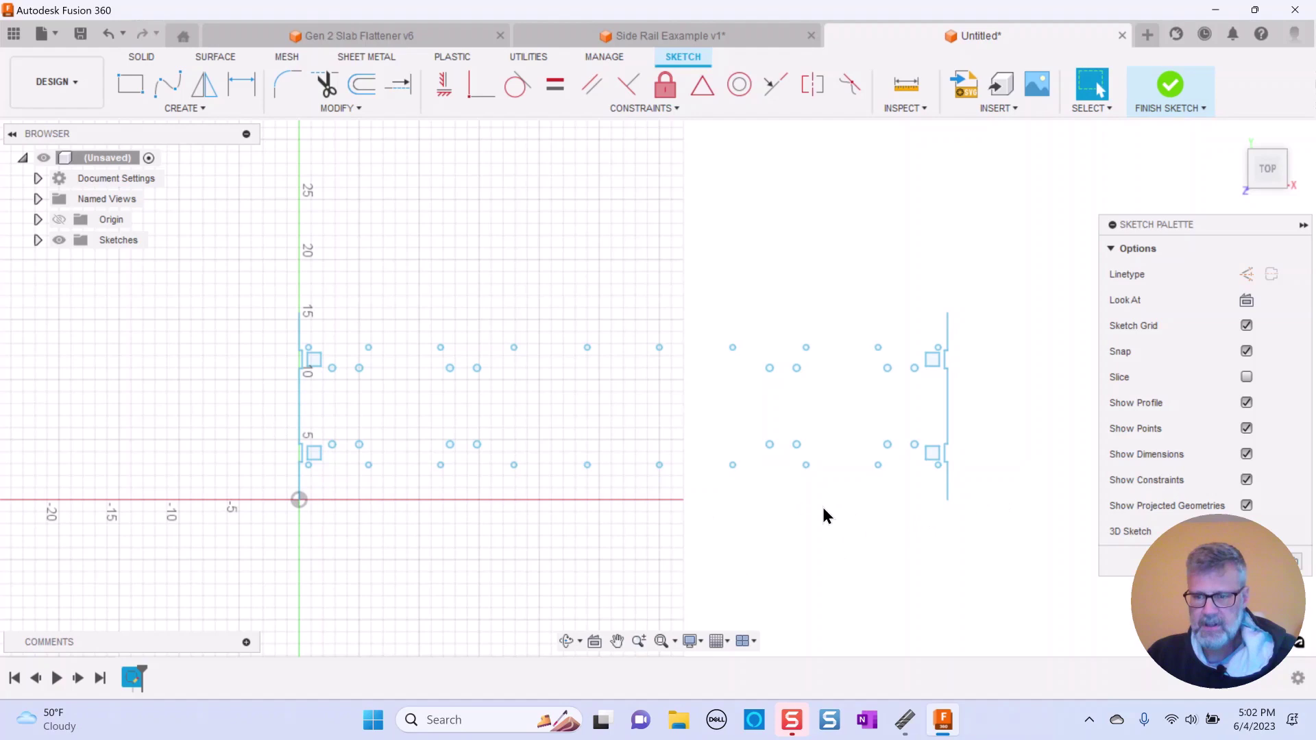
click(1170, 87)
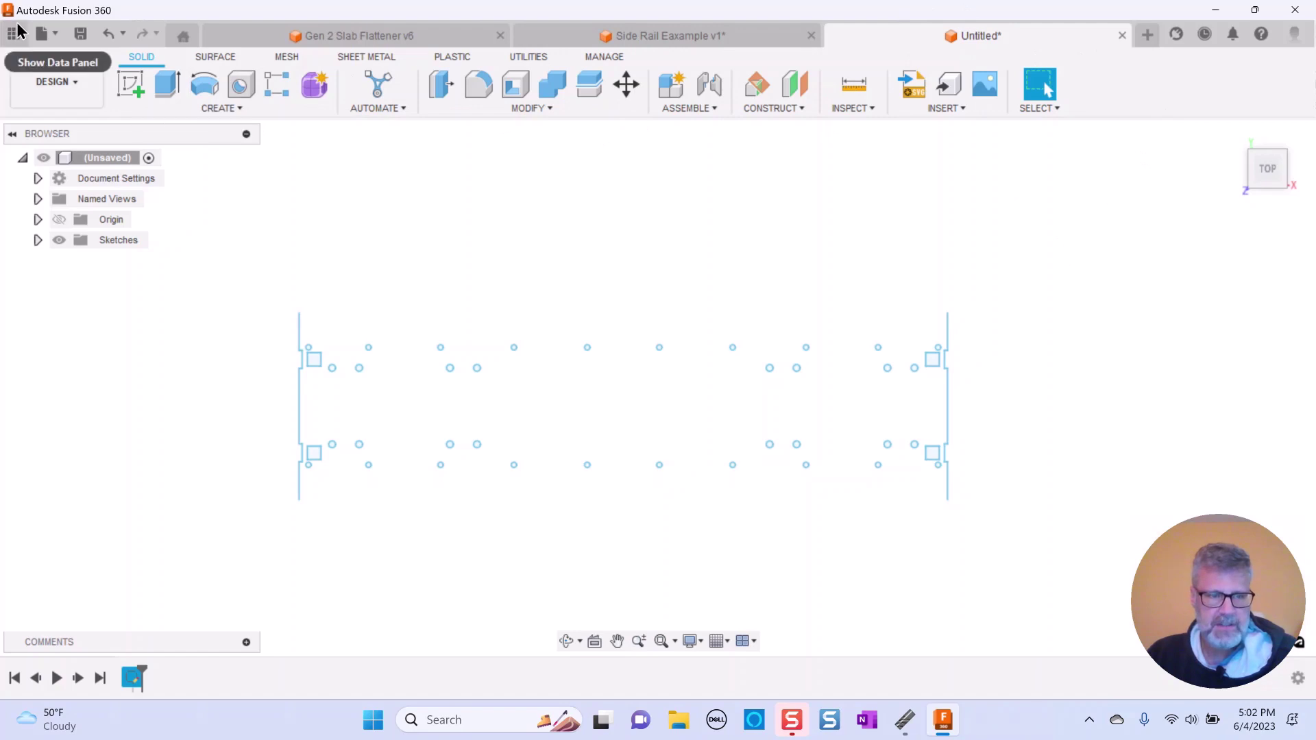
Save the new design as 'side rail burn dxf'
click(56, 36)
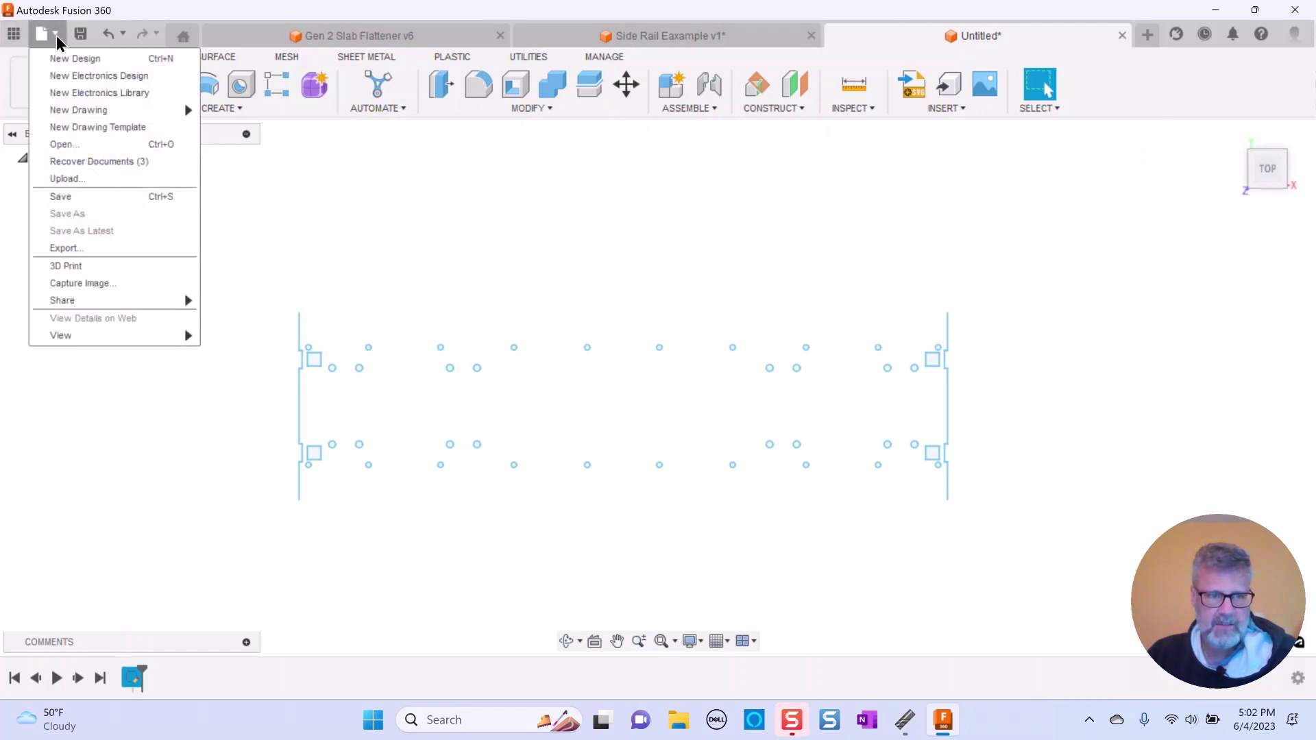
click(68, 194)
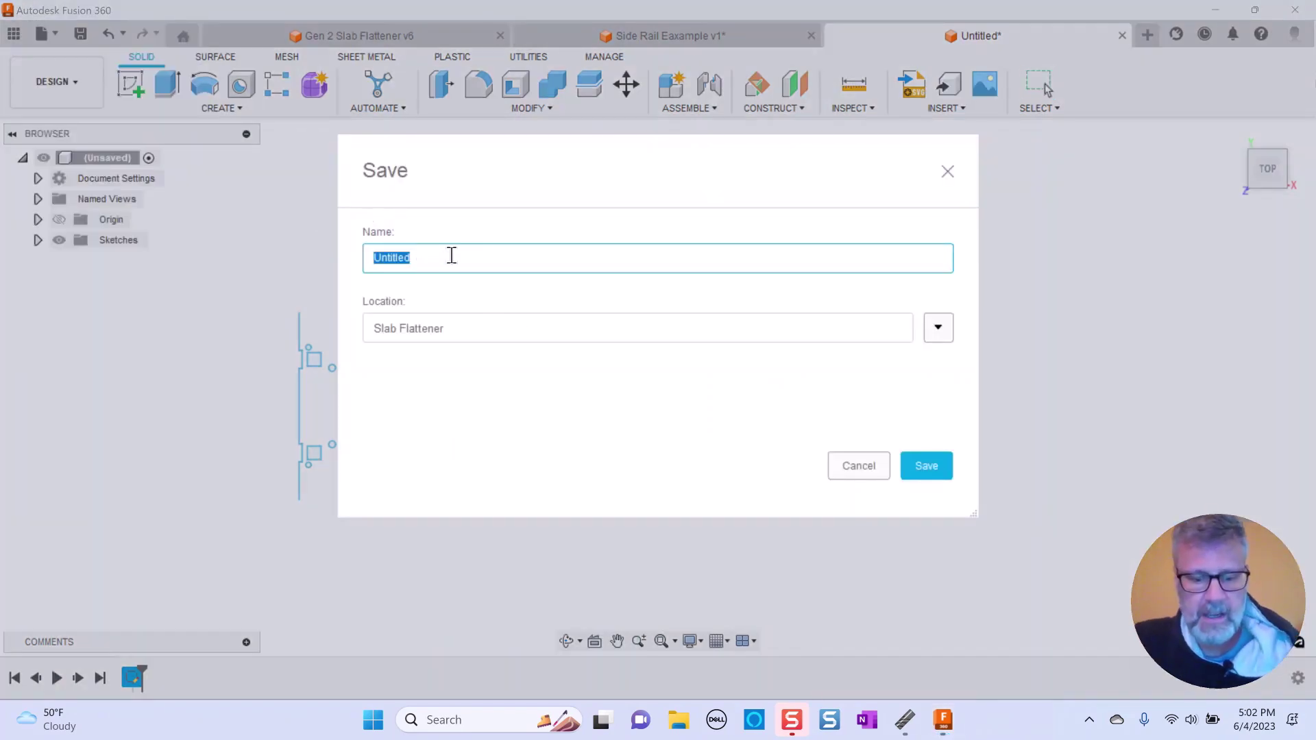
text(side rail burn dxf)
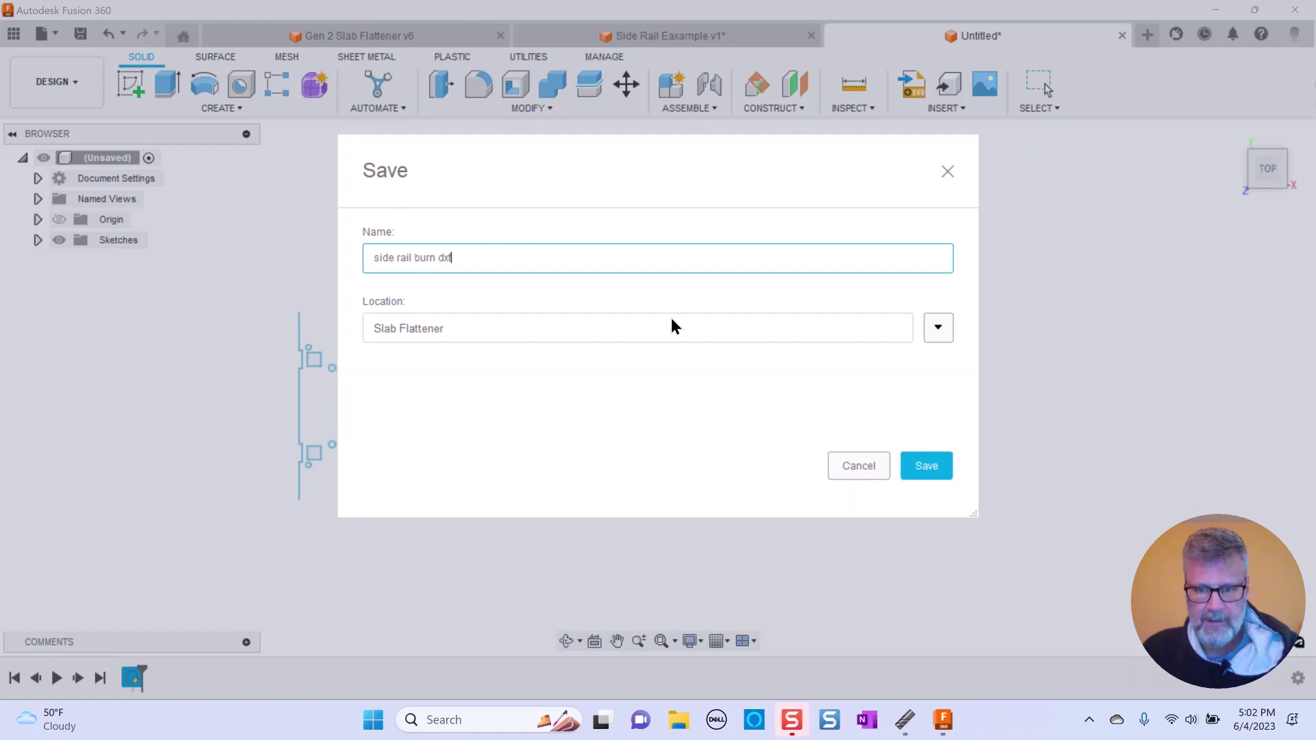
click(922, 459)
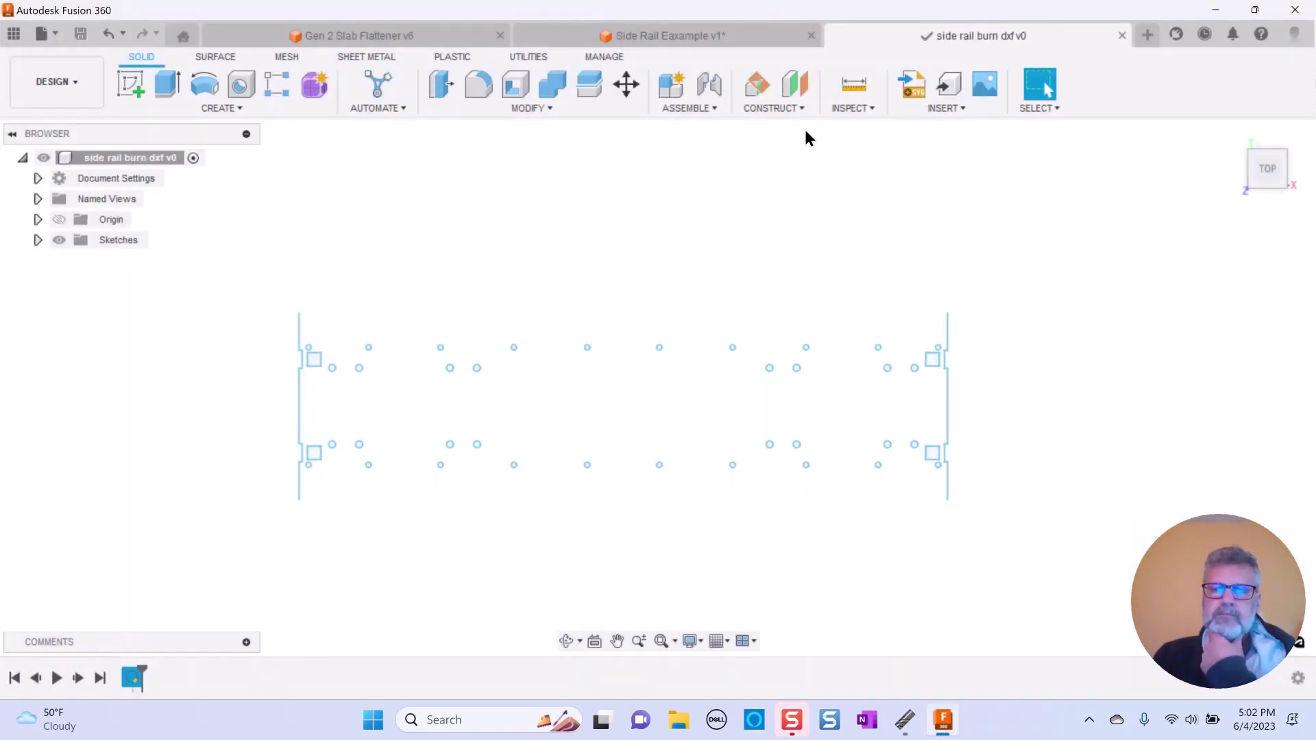
Export Sketch1 as a DXF named 'side rail burn' into Downloads
click(38, 240)
right_click(93, 259)
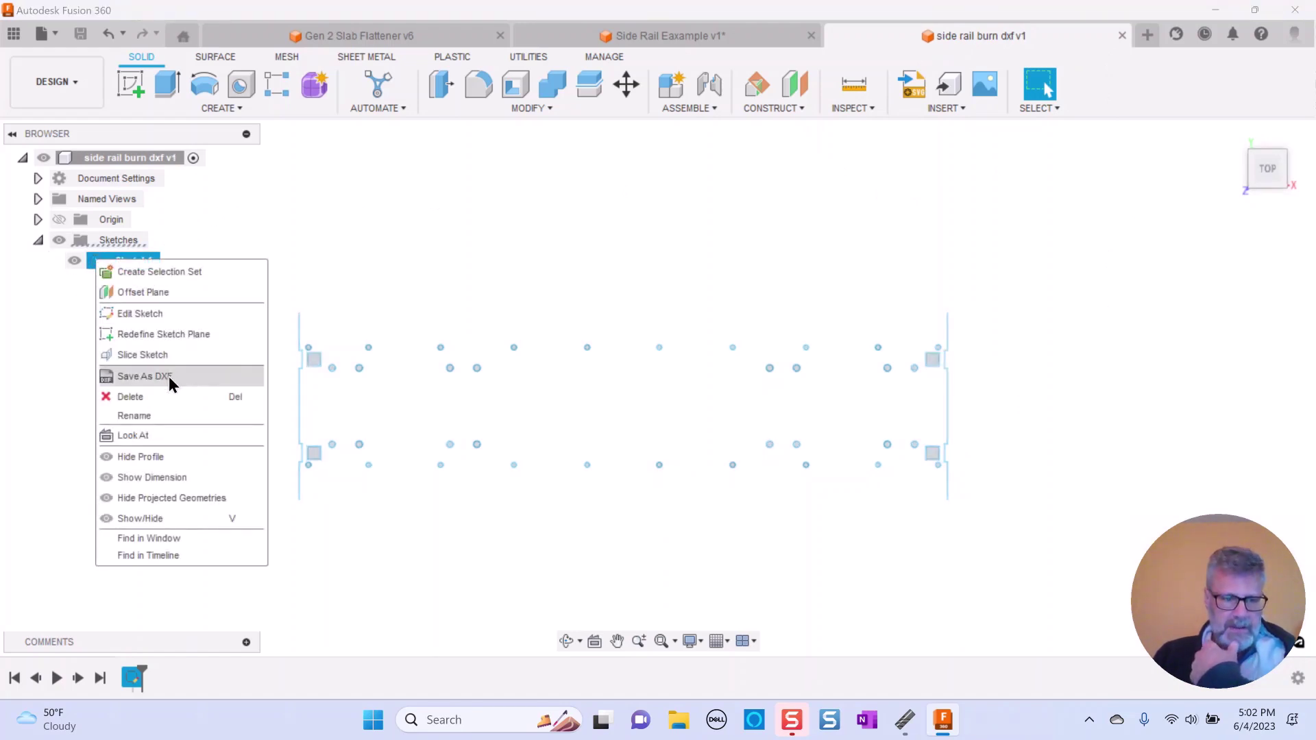
click(162, 376)
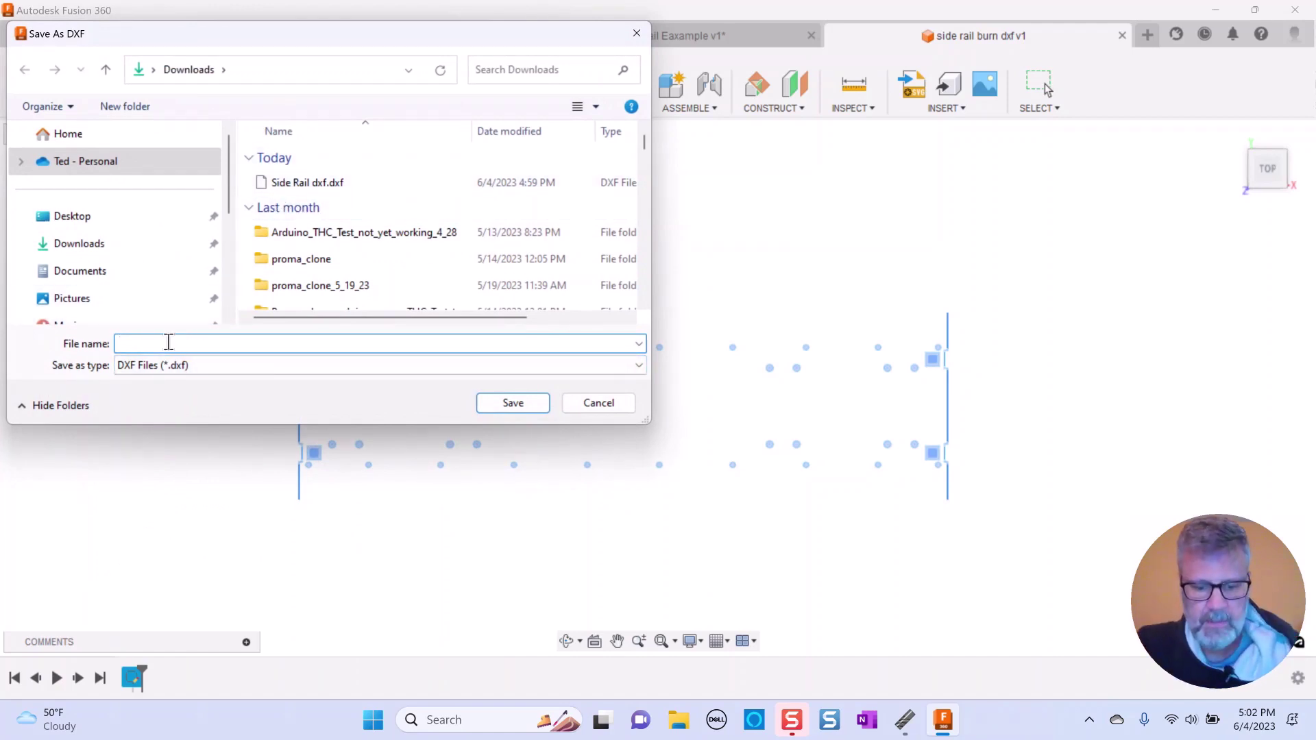
text(side ra)
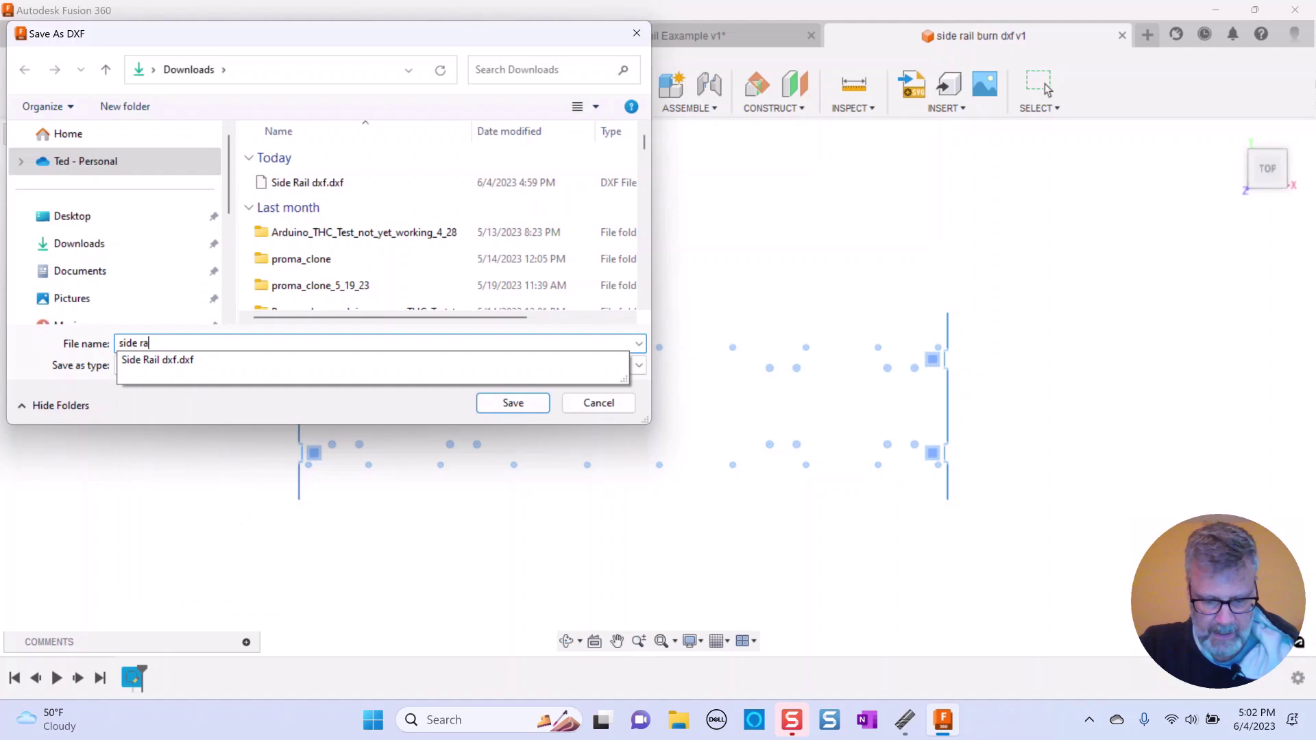
text(il burn dxf)
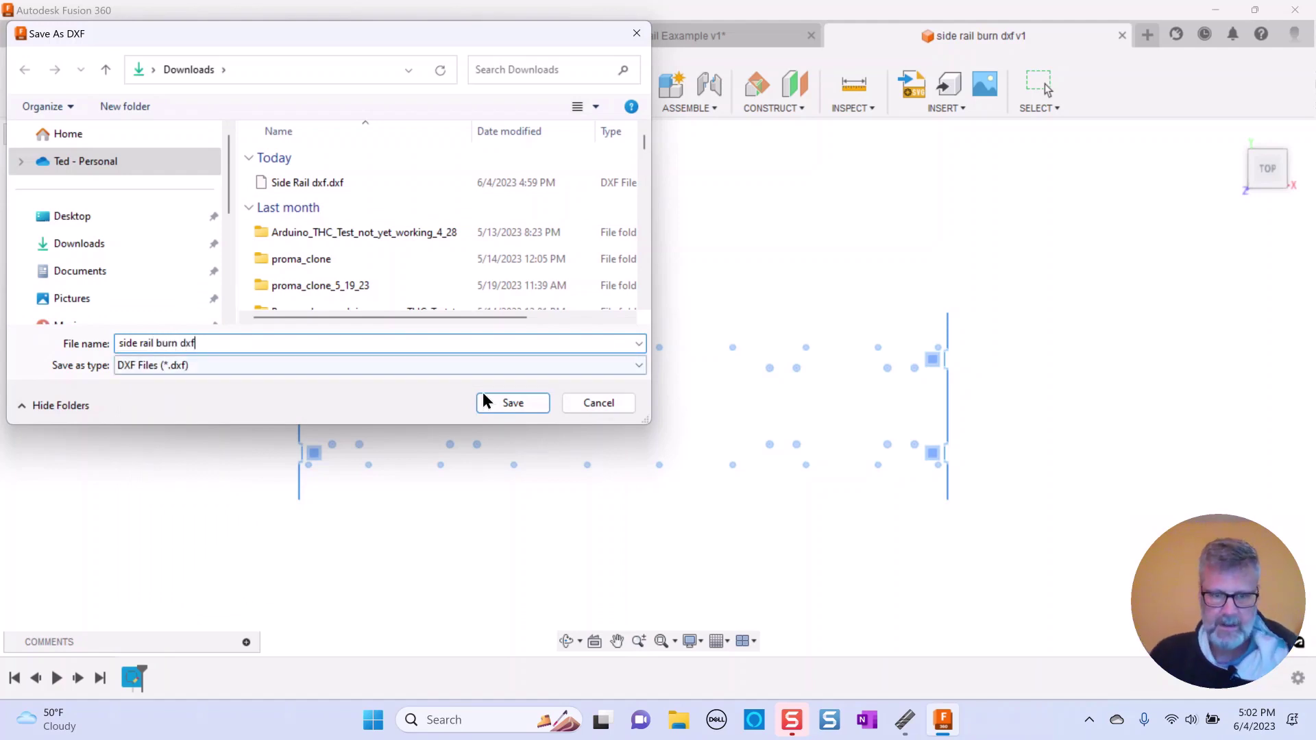
click(501, 403)
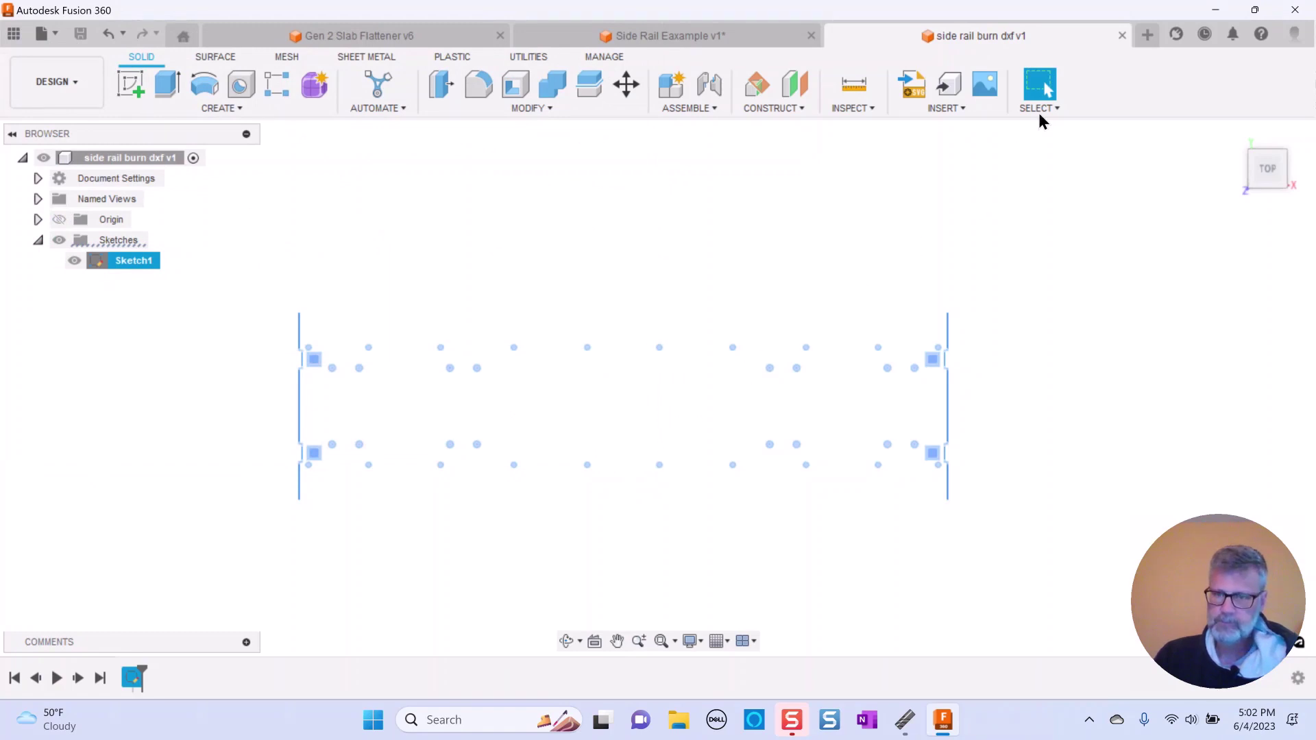
Close the sketch, Side Rail and Gen 2 Slab Flattener documents and quit Fusion 360
click(1123, 35)
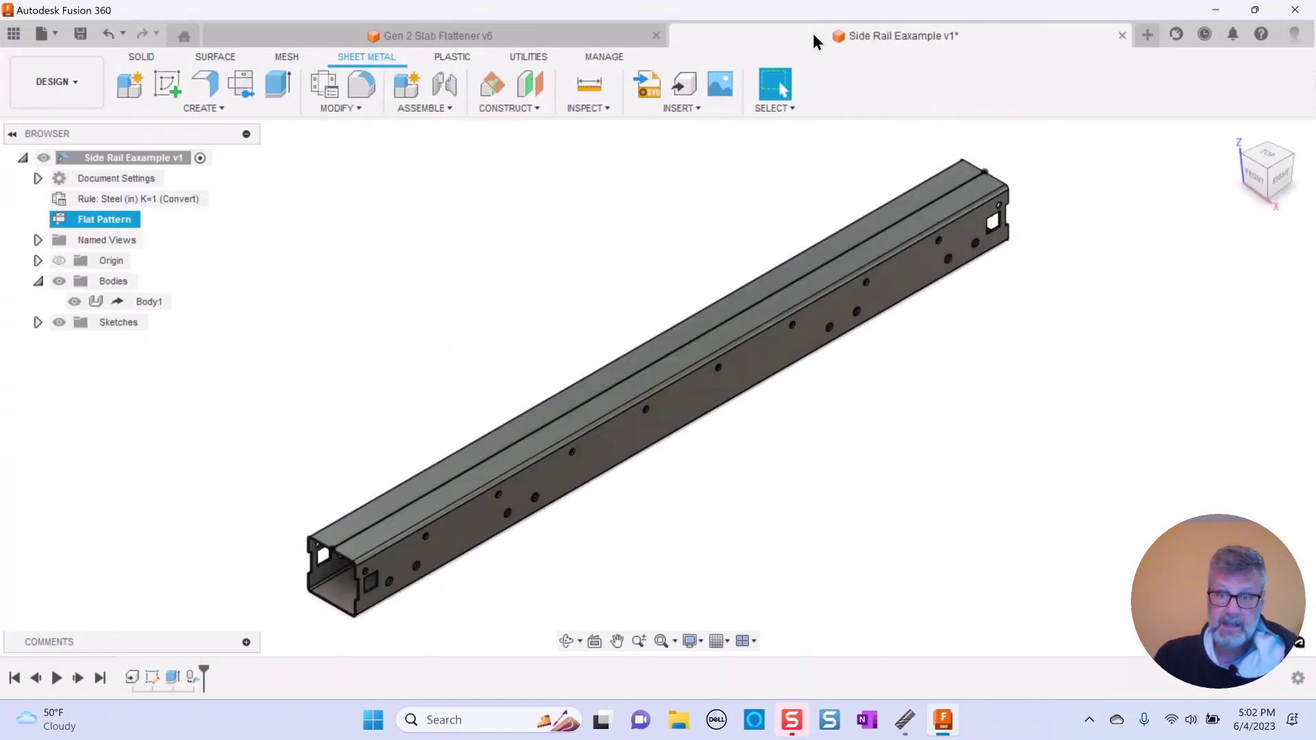
click(1216, 10)
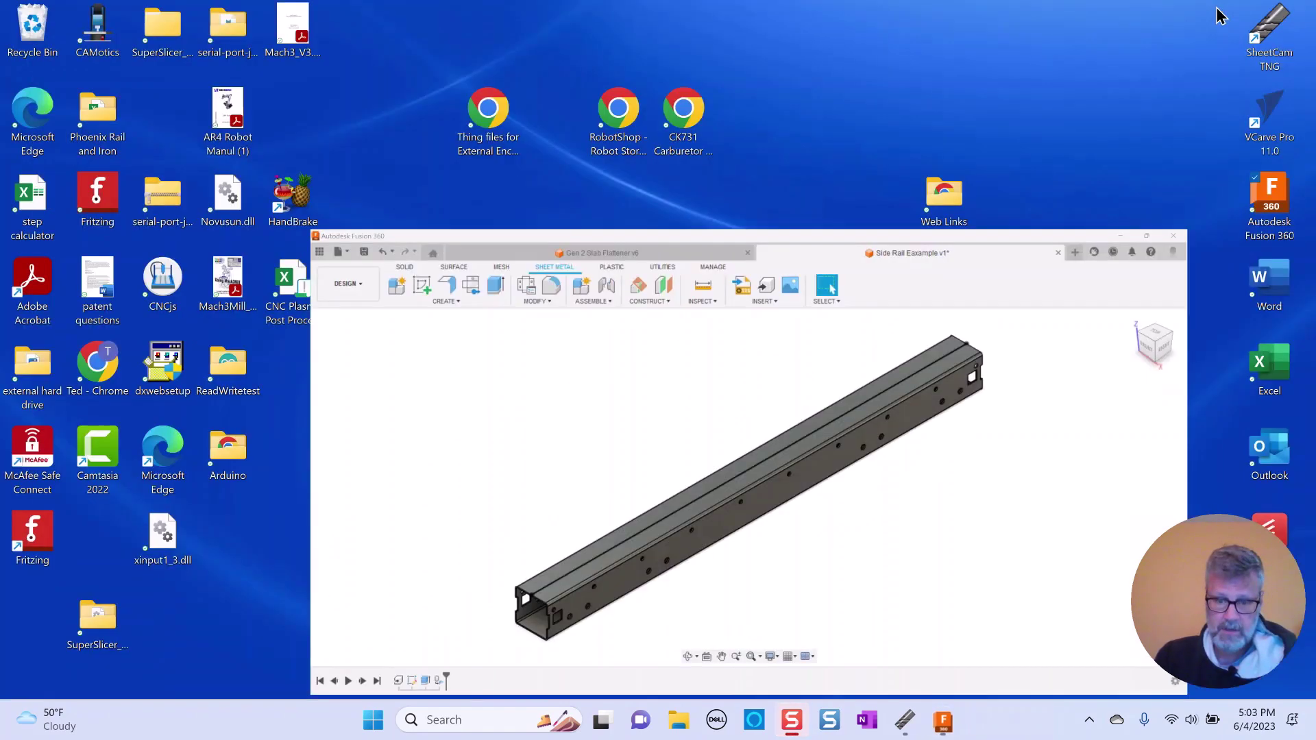
click(944, 724)
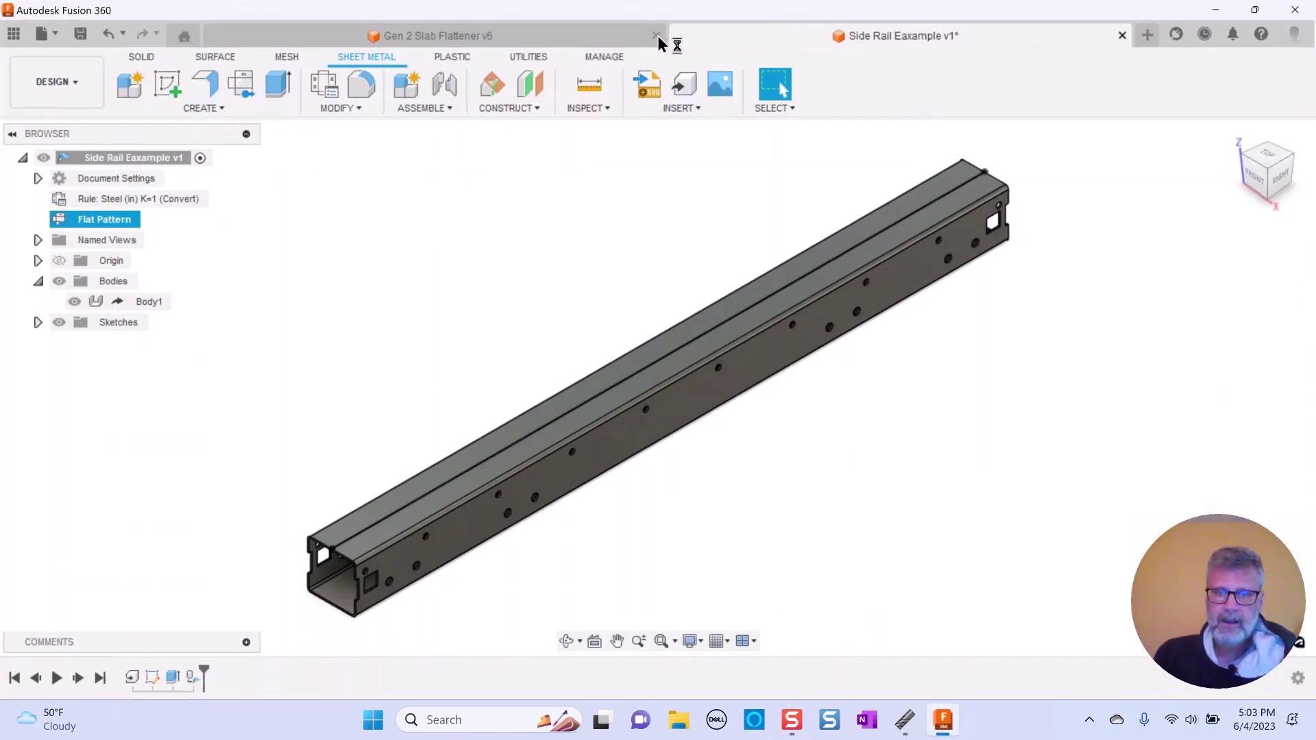
key(ctrl+w)
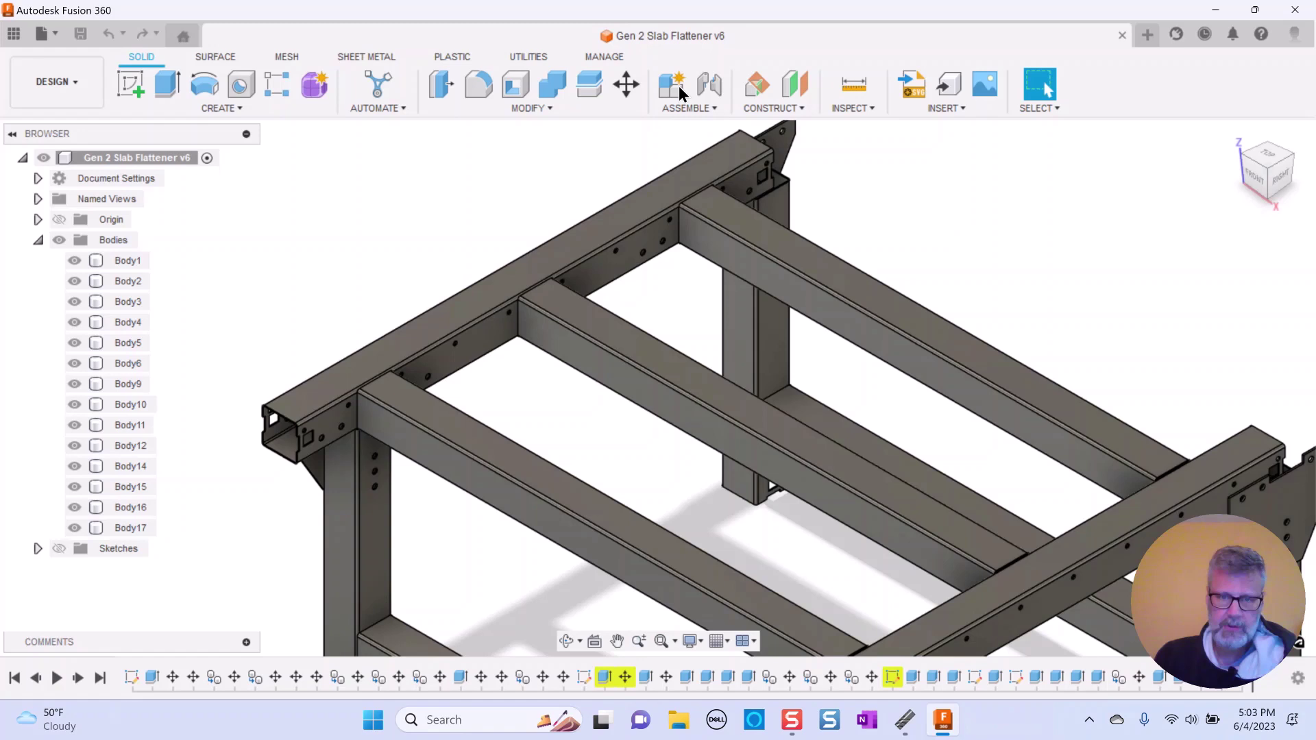
click(1122, 36)
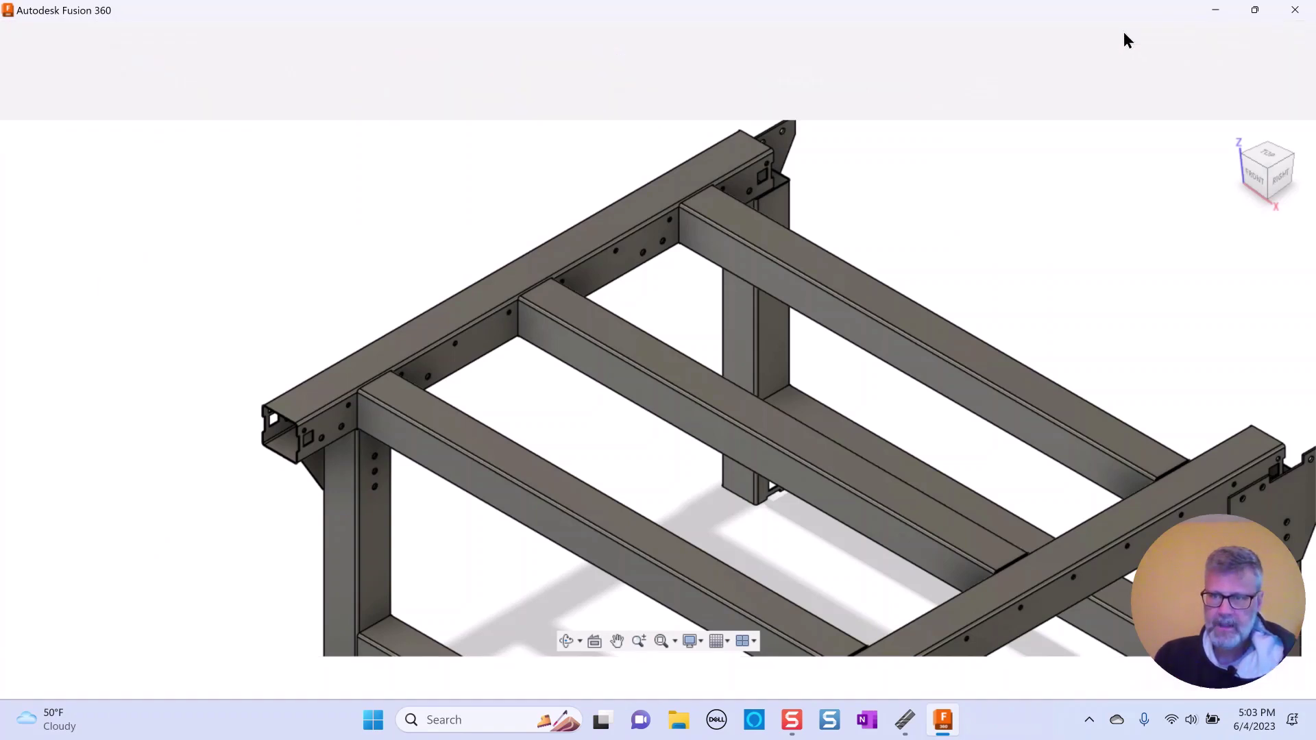
click(1292, 13)
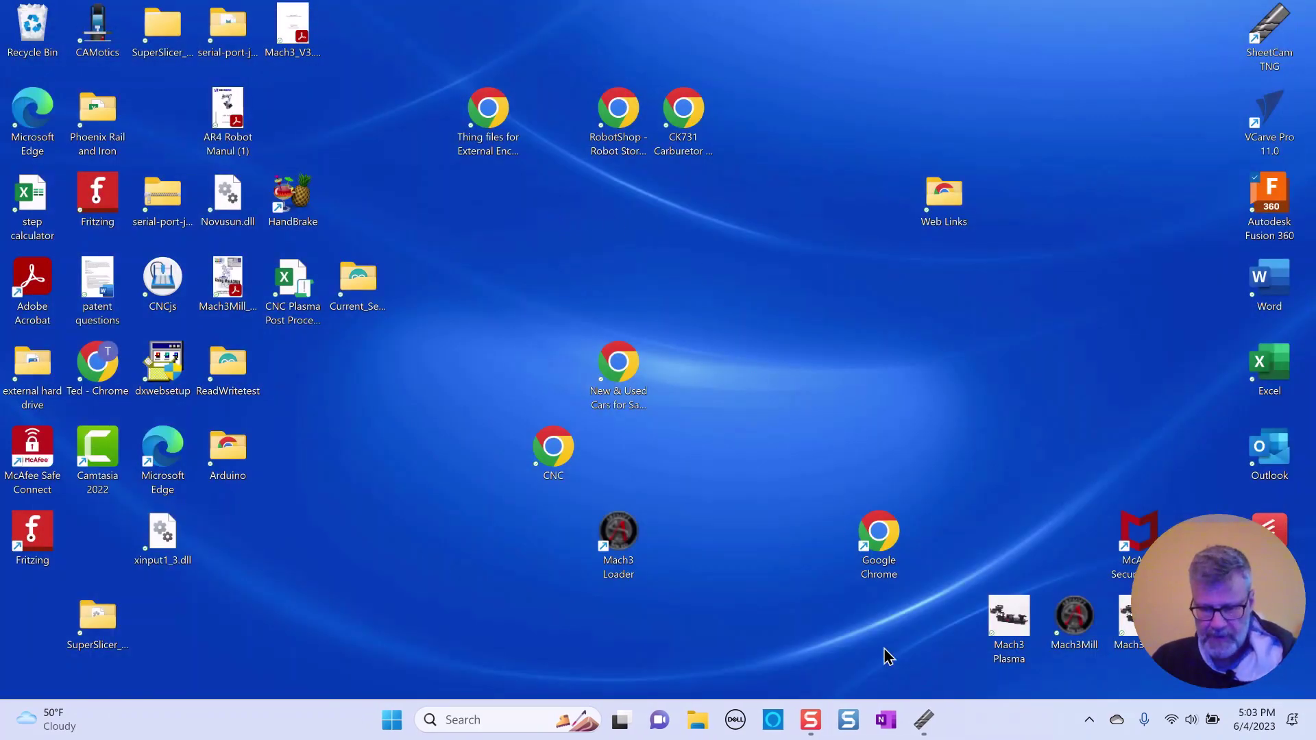
Start a new SheetCam job, discarding changes to the previous one
click(924, 720)
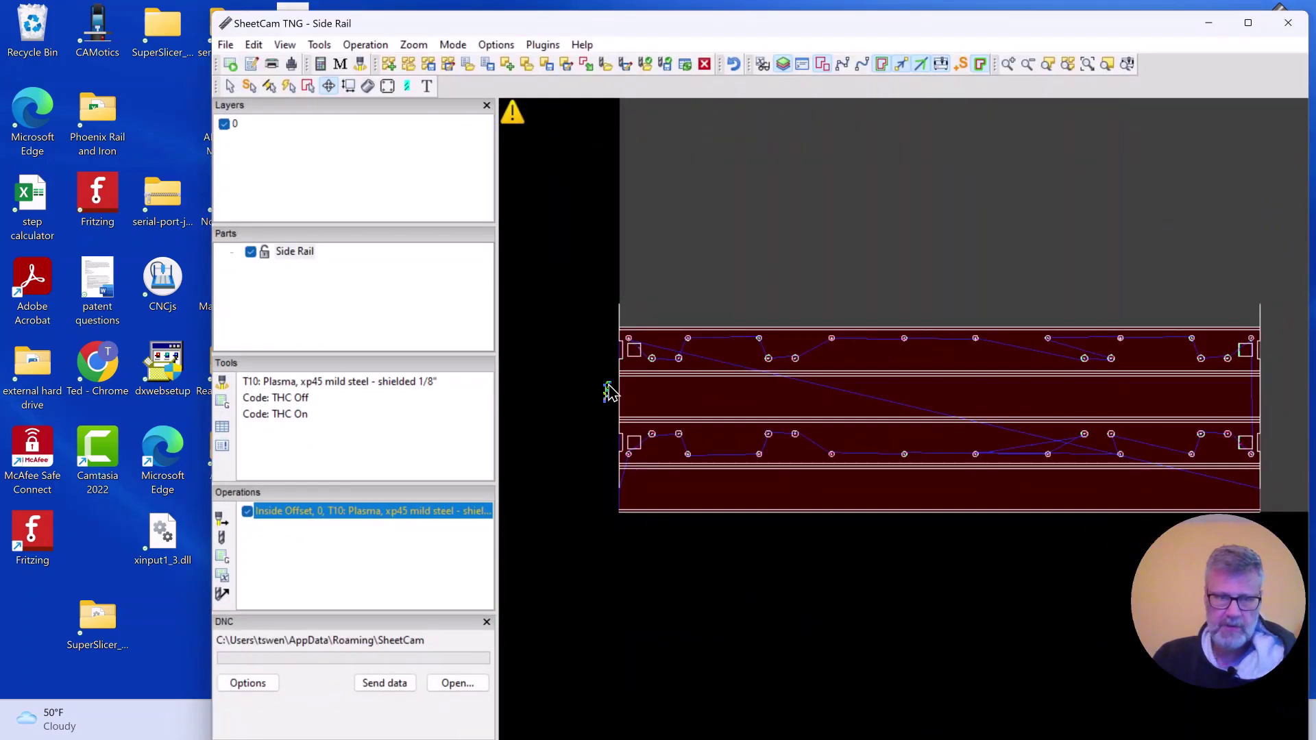
click(227, 46)
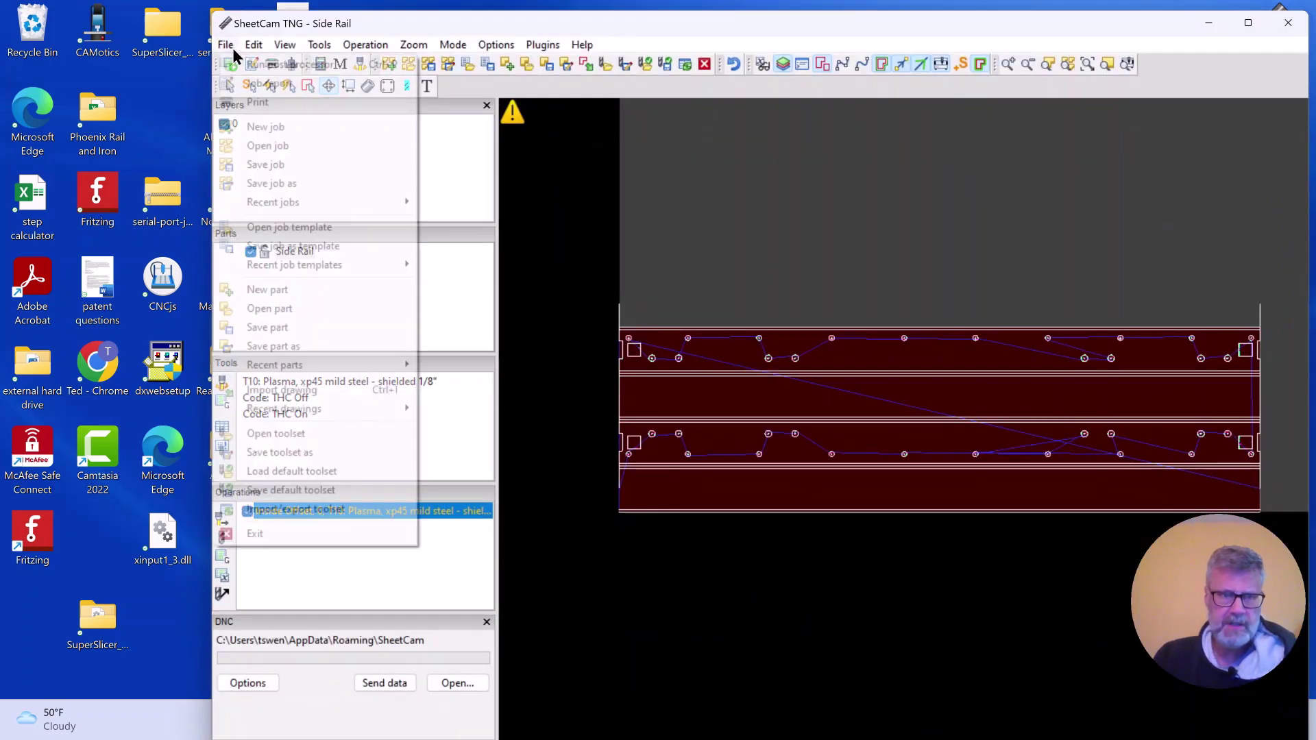
click(267, 127)
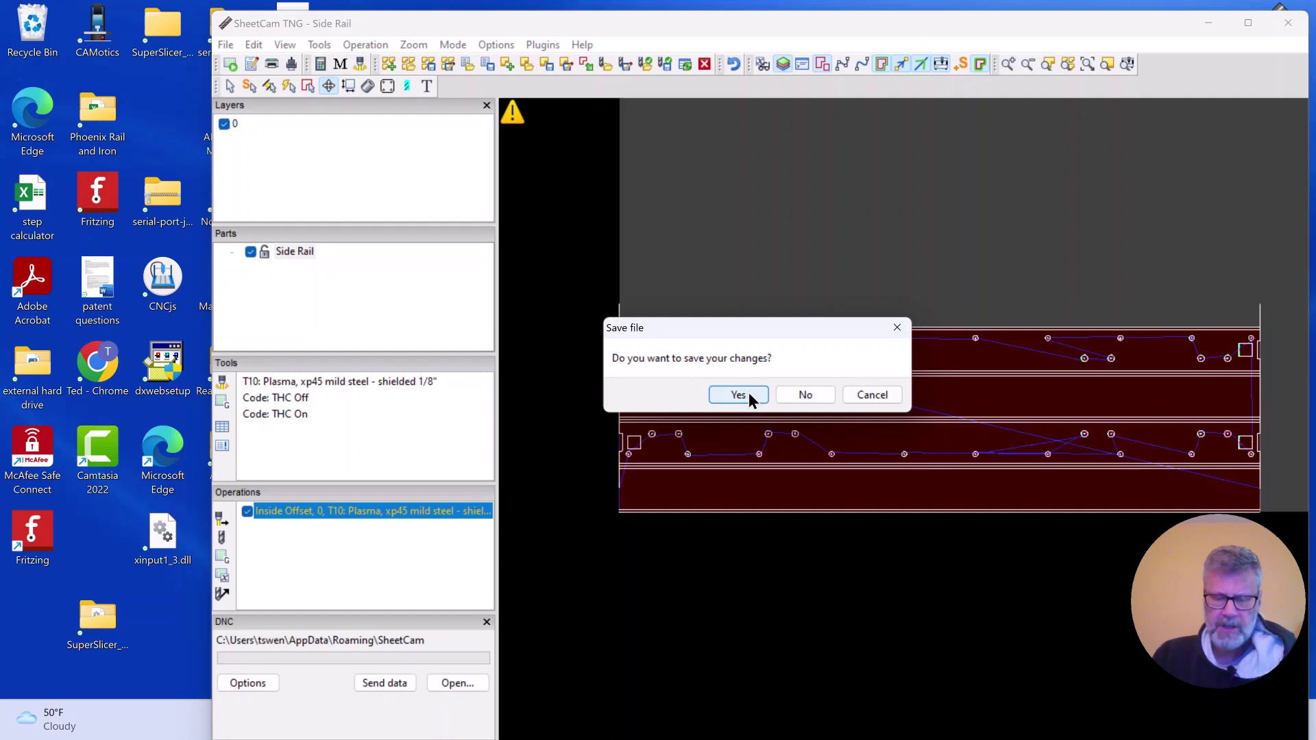
click(803, 394)
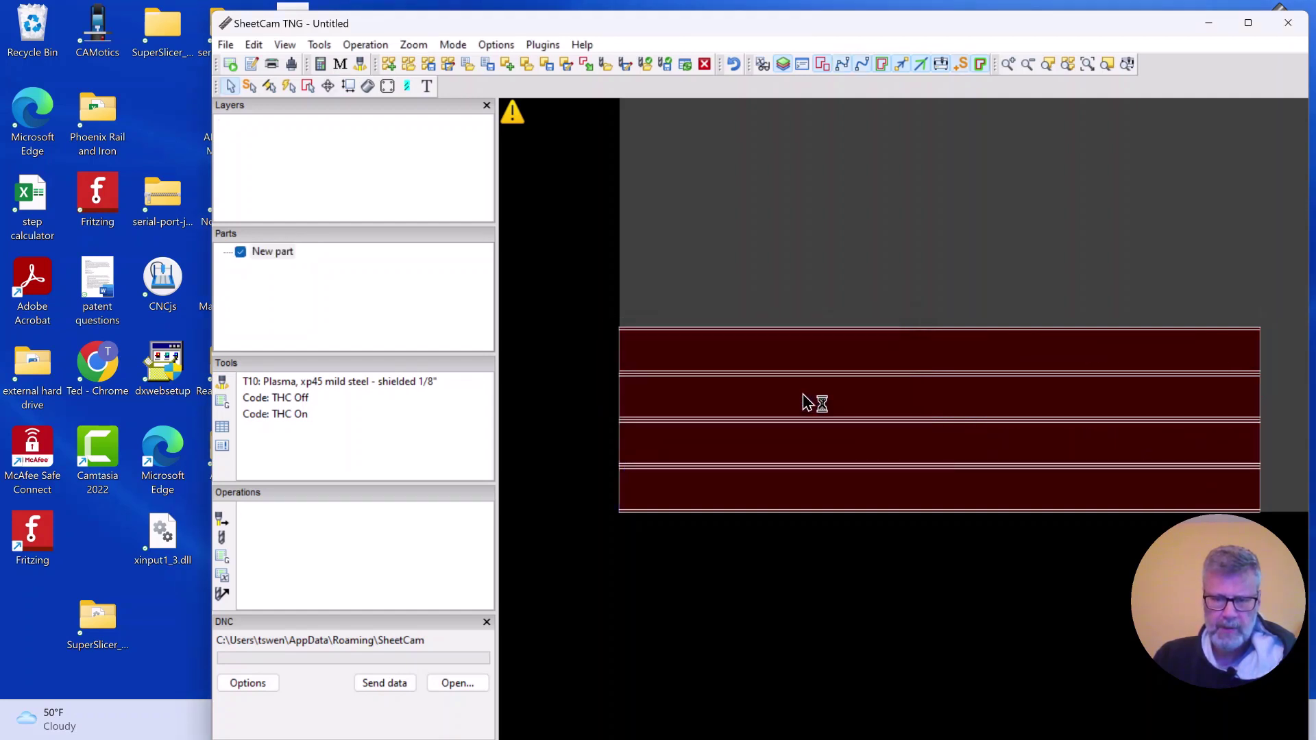
Import side rail burn dxf.dxf from Downloads in inches and maximize the window
click(228, 44)
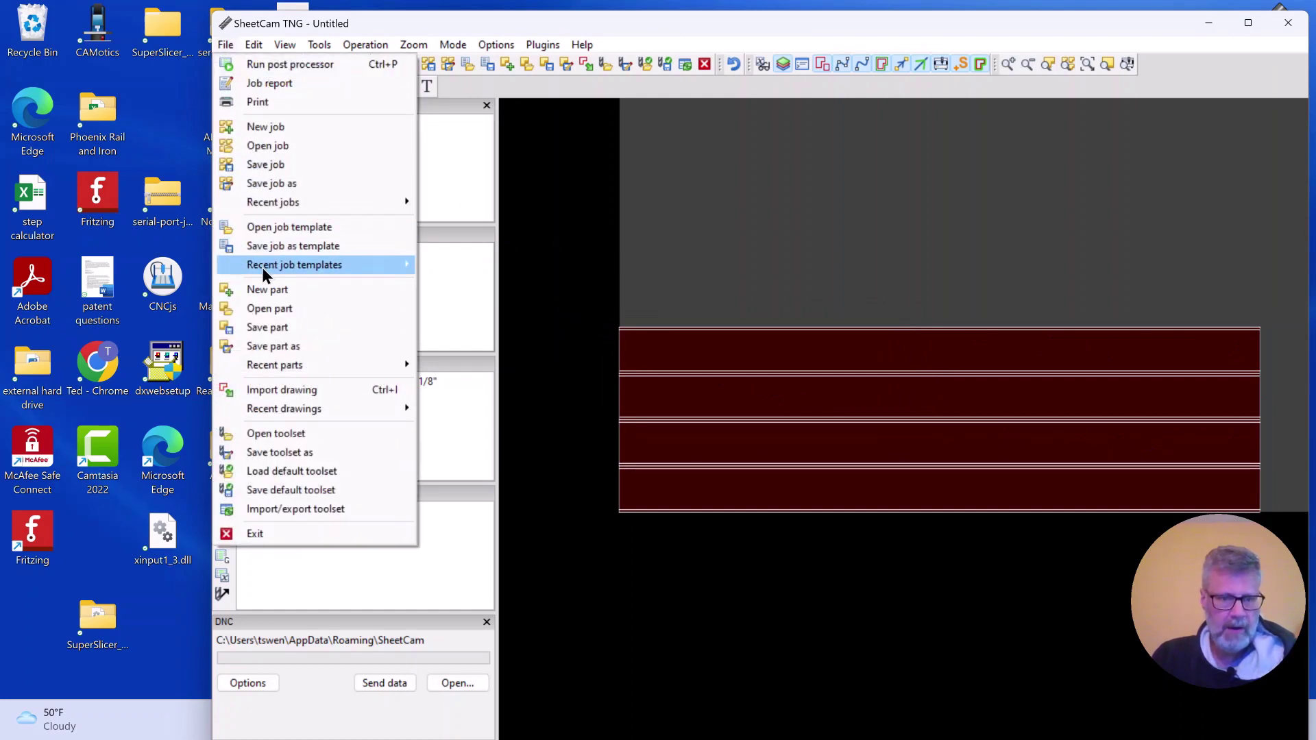
click(278, 290)
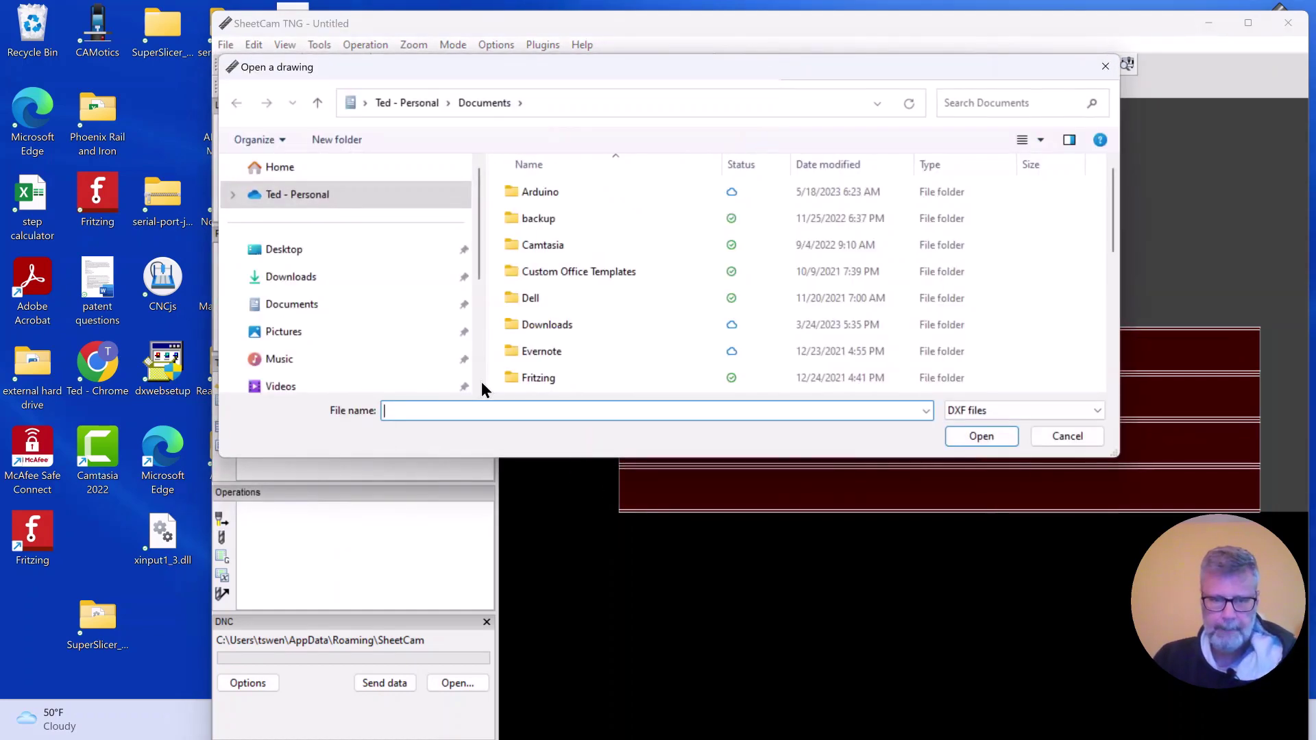
scroll(323, 281, down, 3)
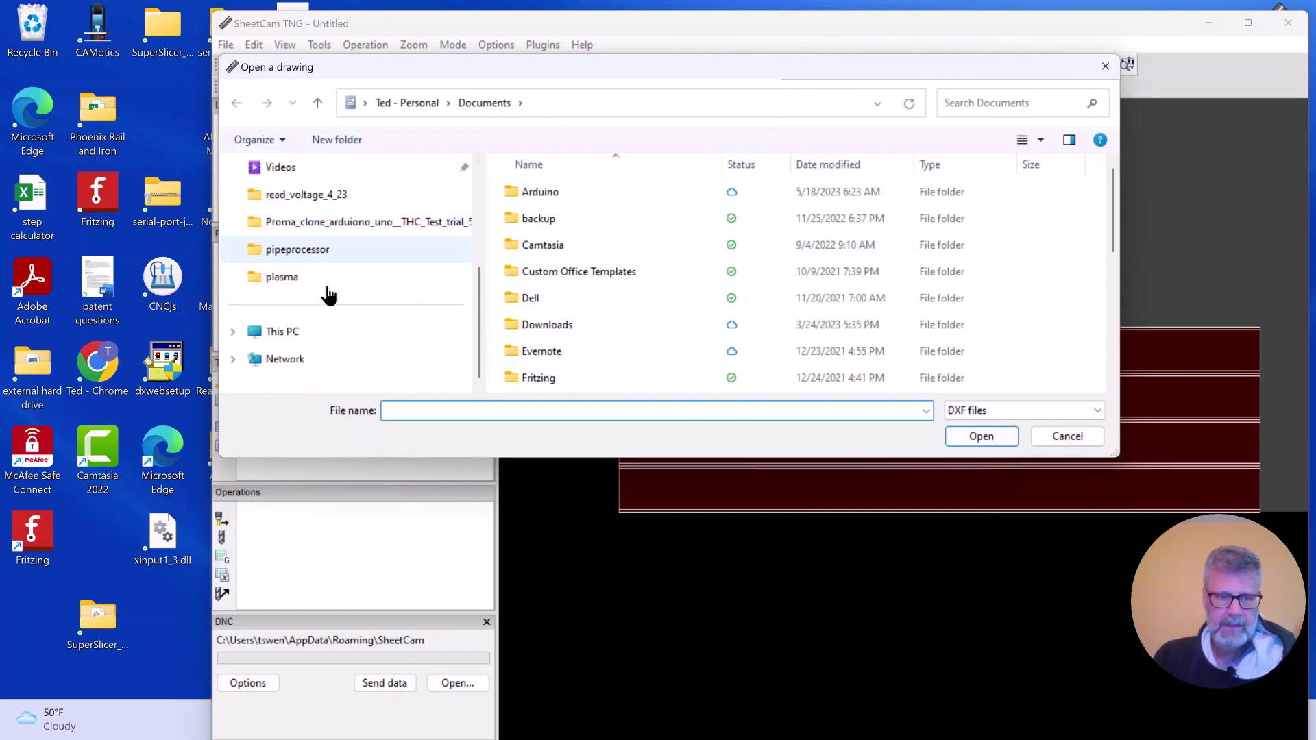
scroll(327, 296, up, 5)
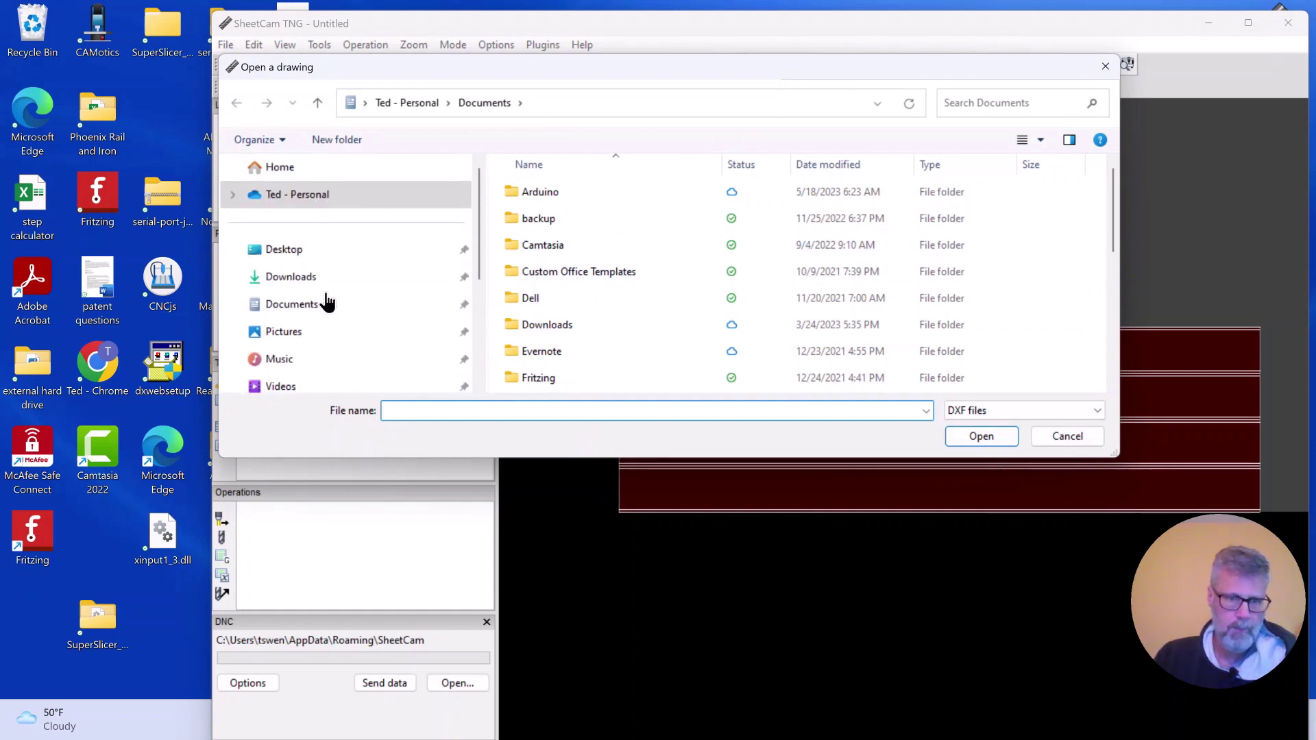
click(294, 277)
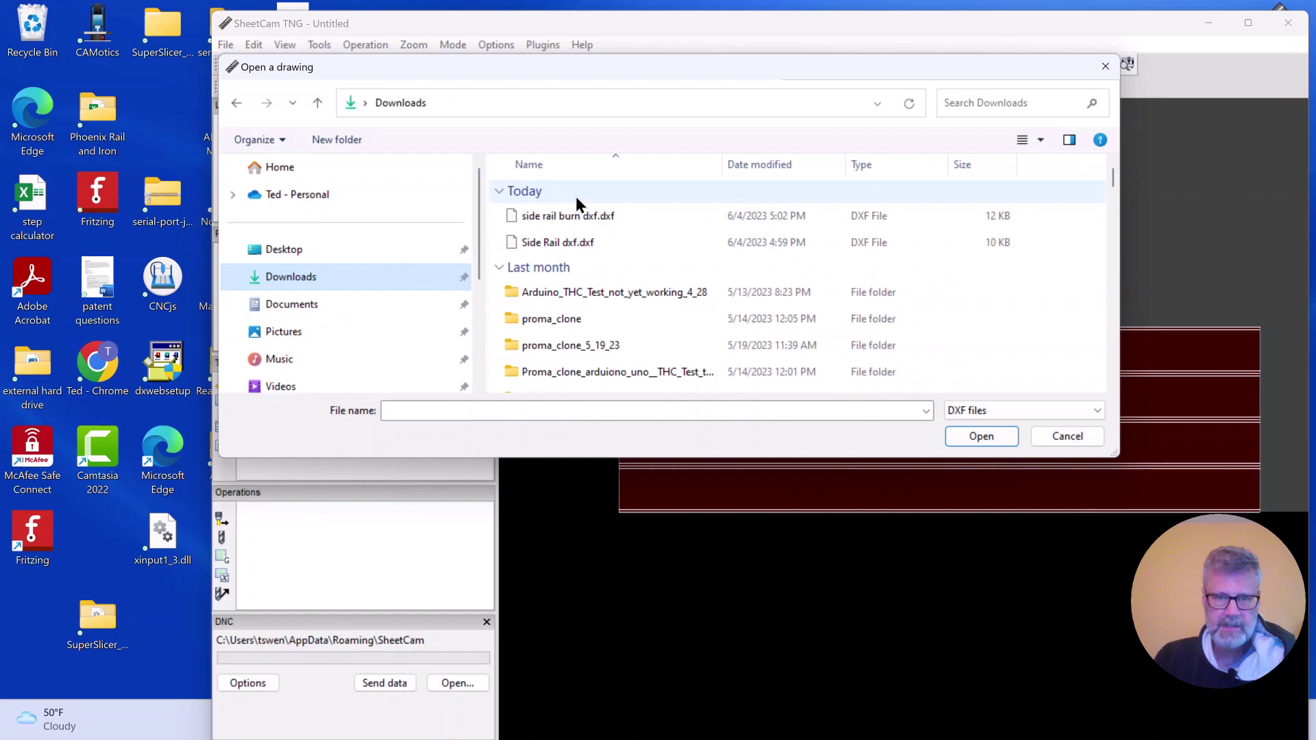
double_click(515, 218)
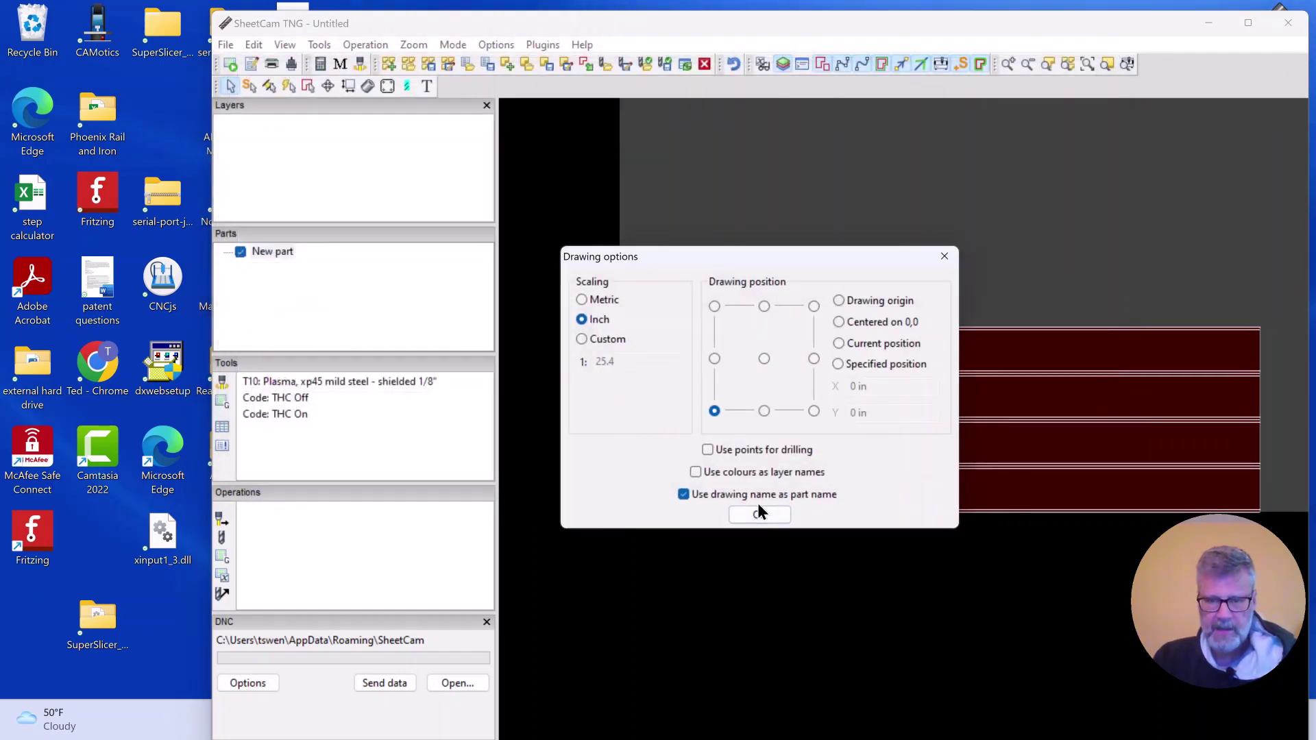
click(759, 514)
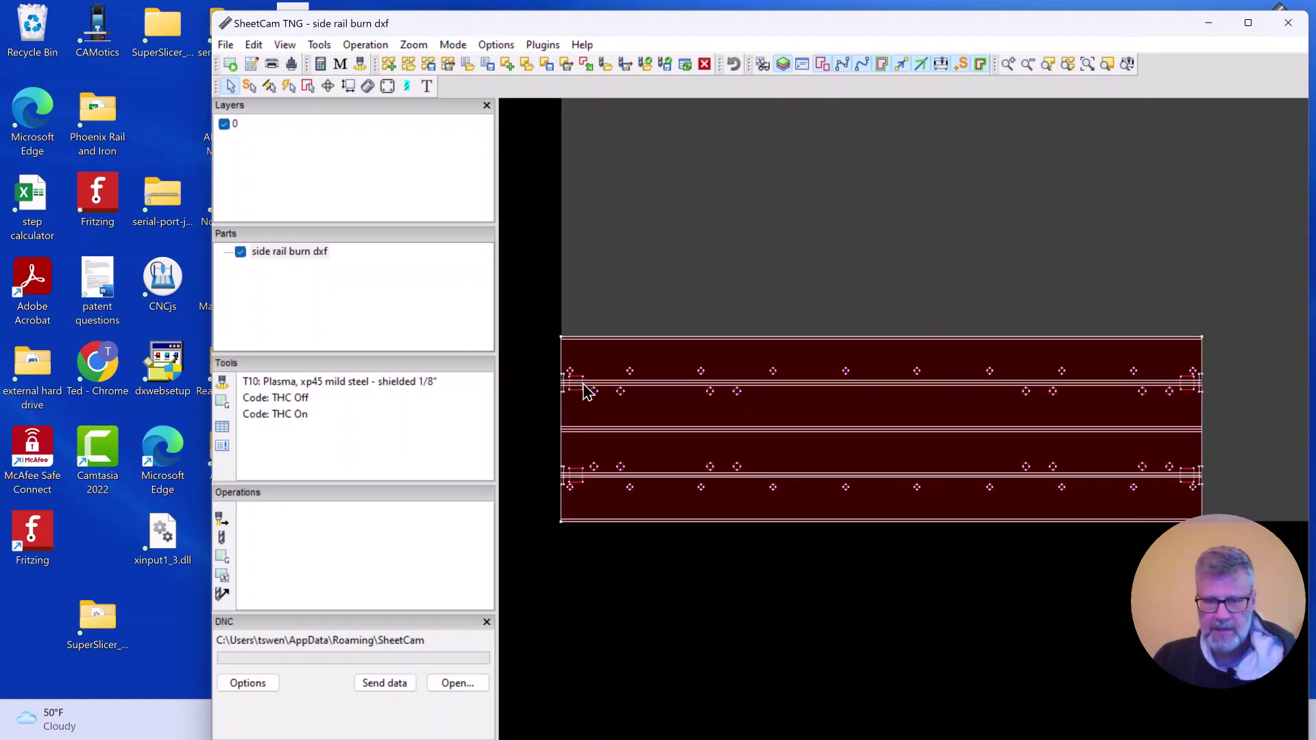
scroll(586, 391, up, 2)
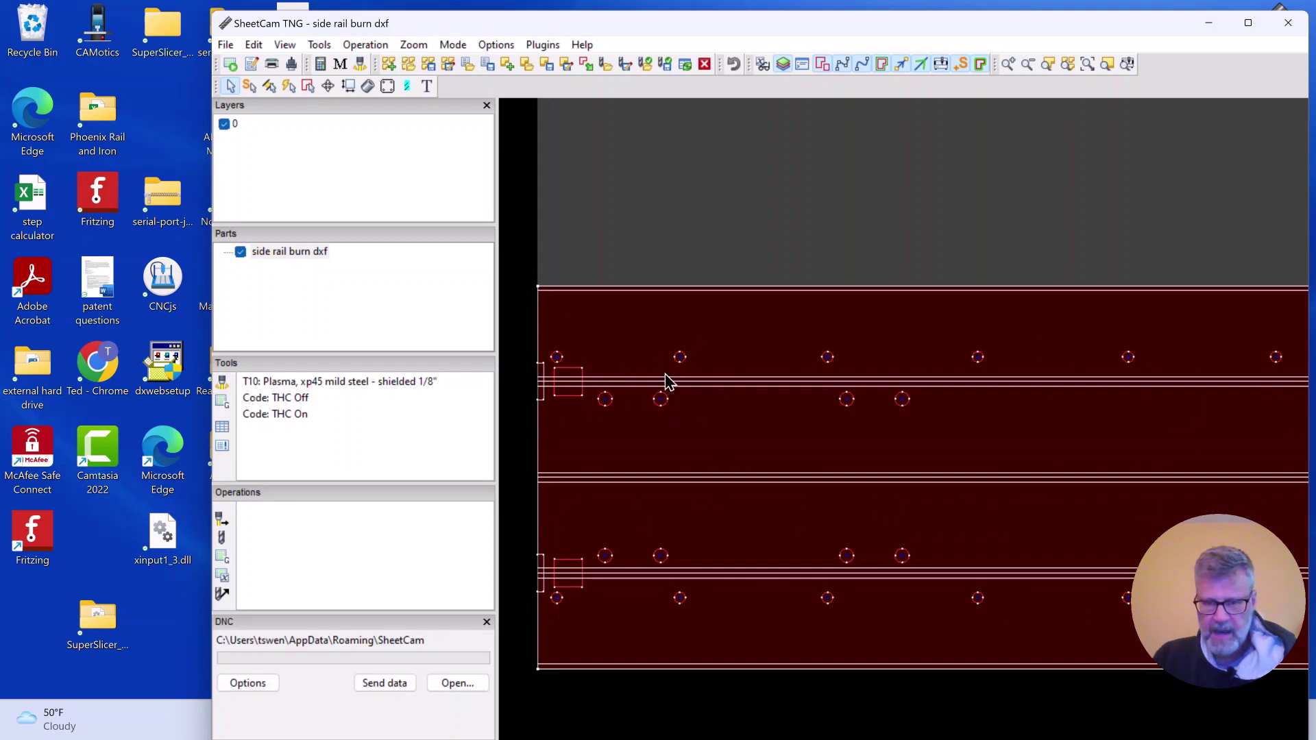
scroll(726, 432, down, 3)
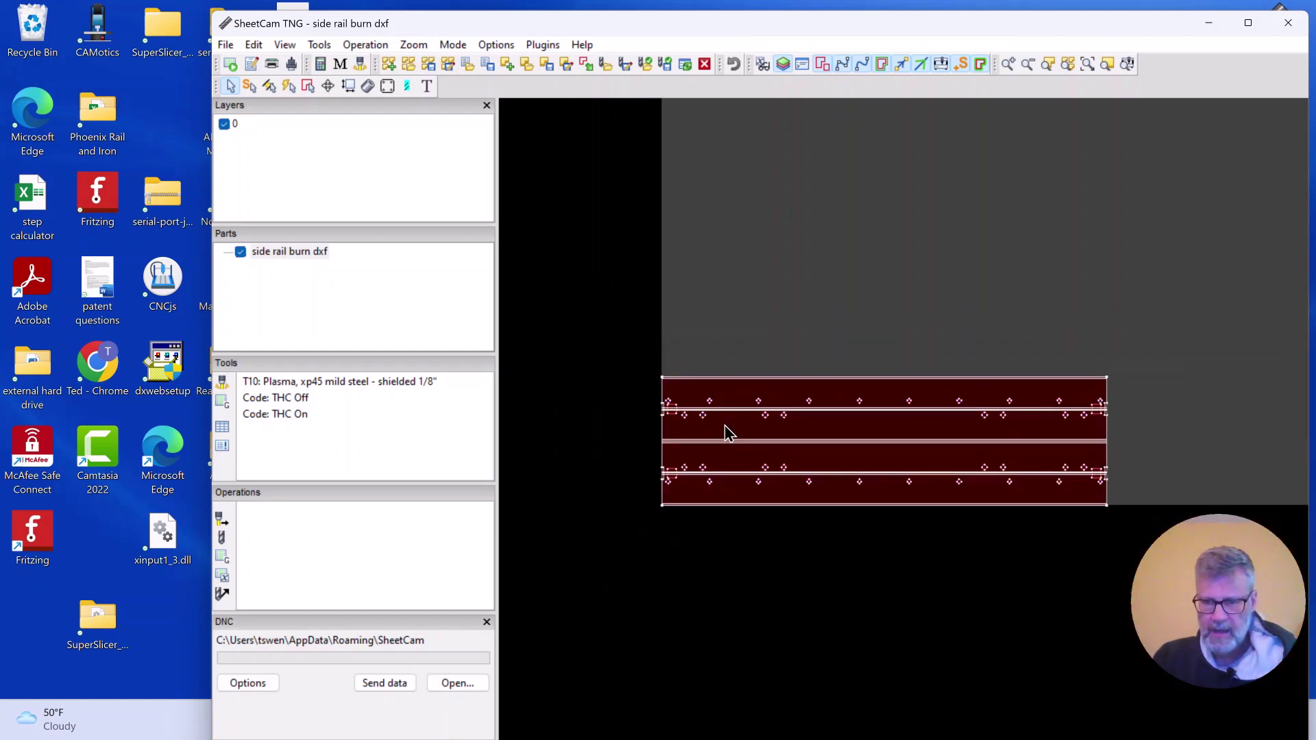
scroll(1131, 473, up, 1)
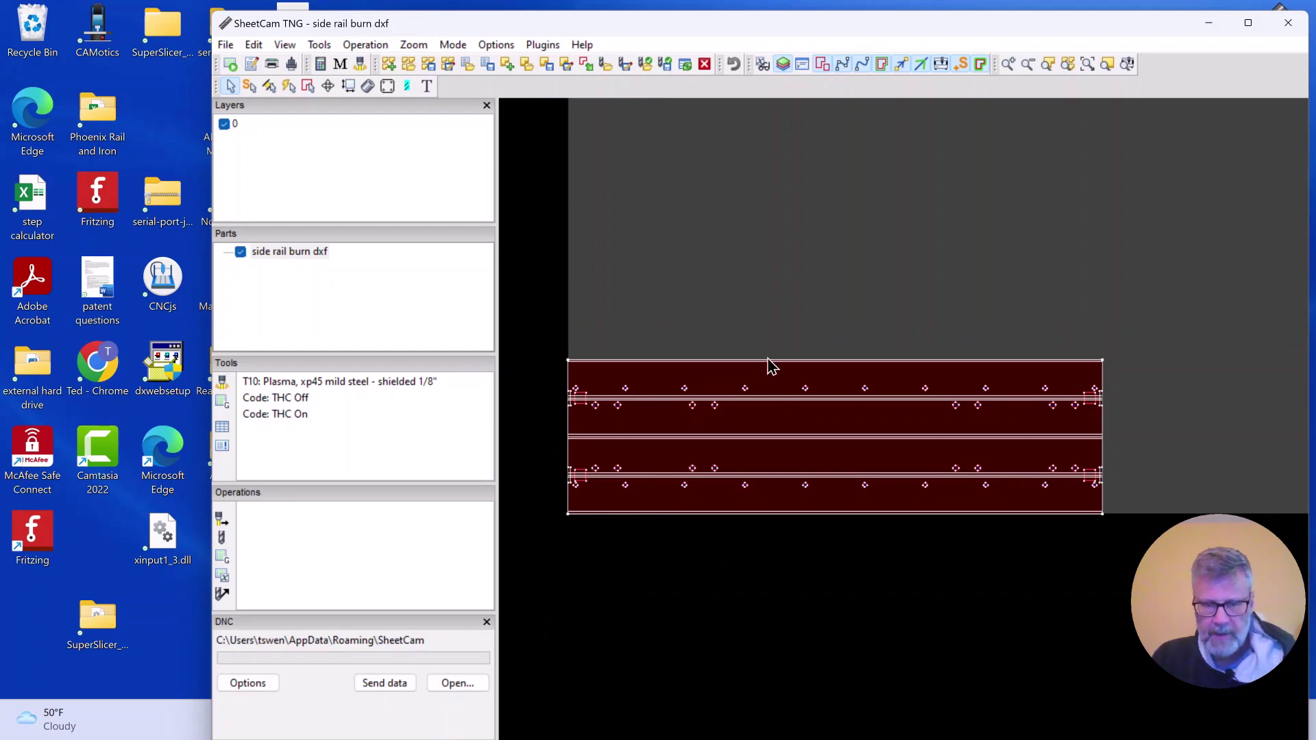
click(1247, 25)
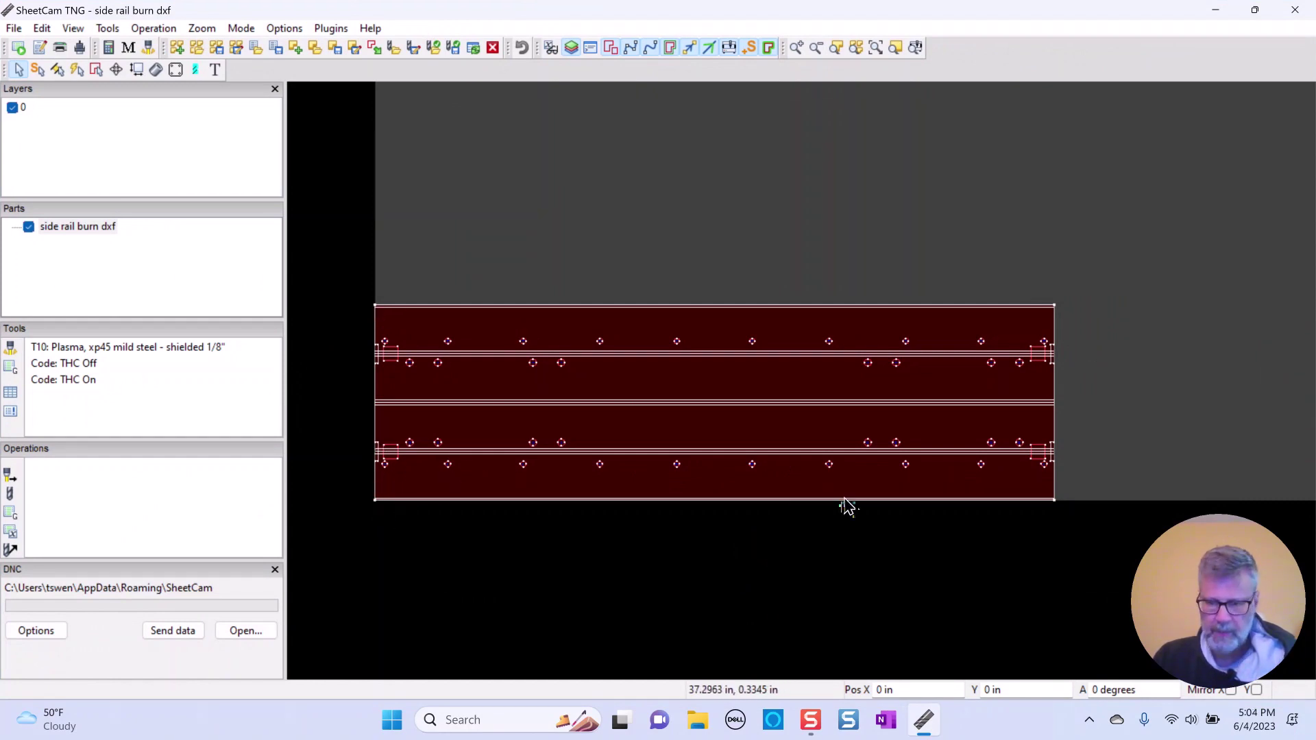
Set the side rail part's Y position to 2 in
click(1012, 690)
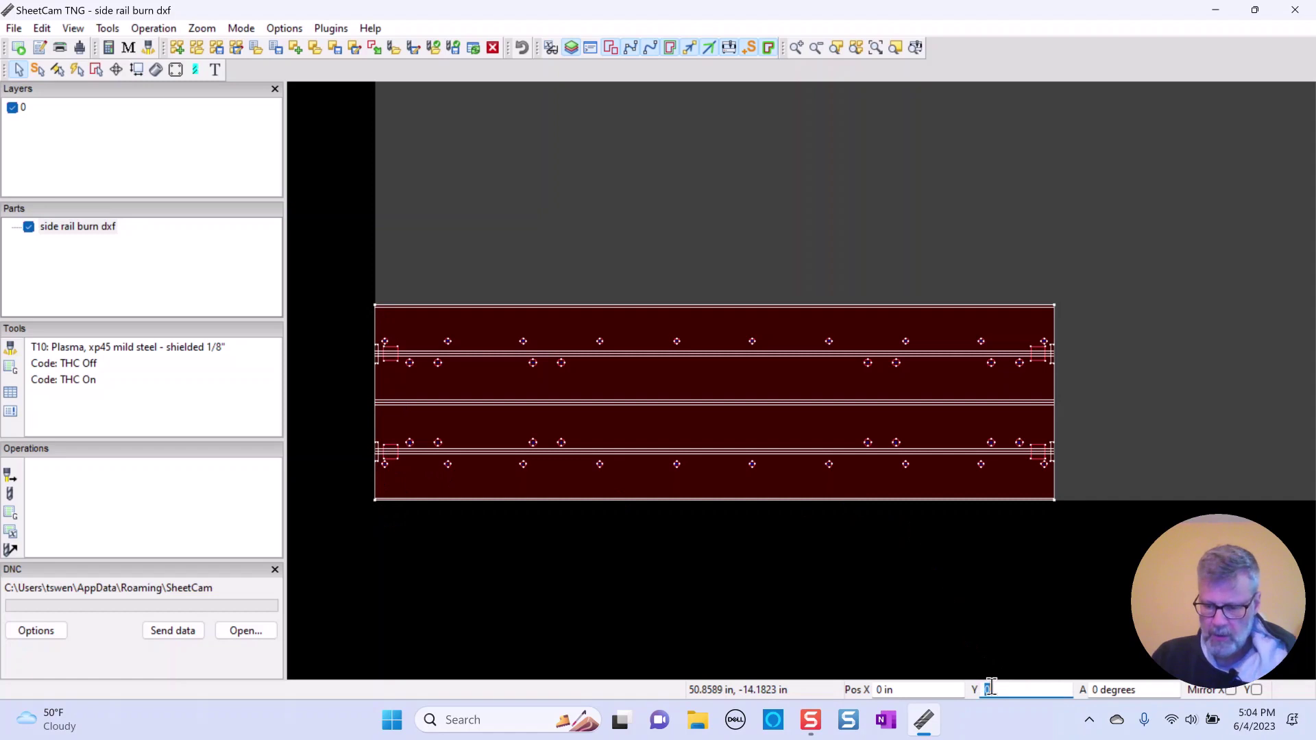
text(2)
key(Tab)
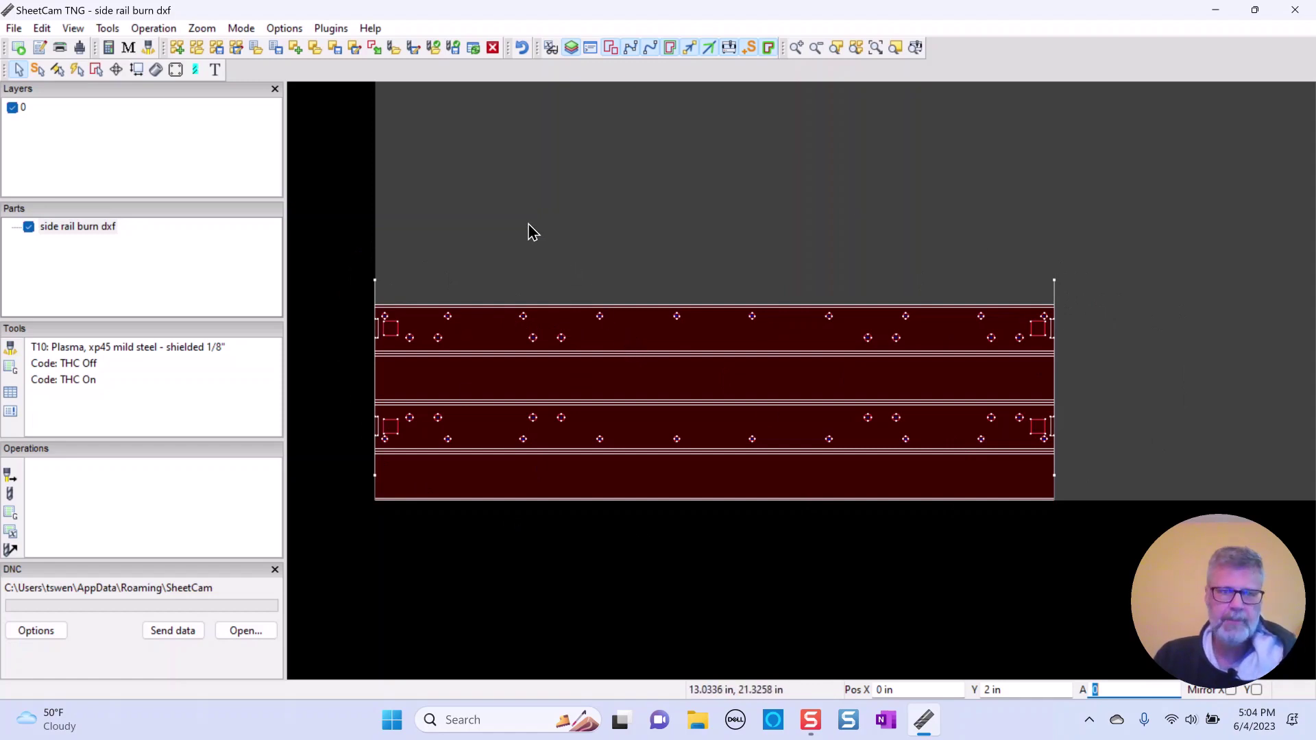
Add a plasma Inside Offset cut operation with the default settings
click(163, 30)
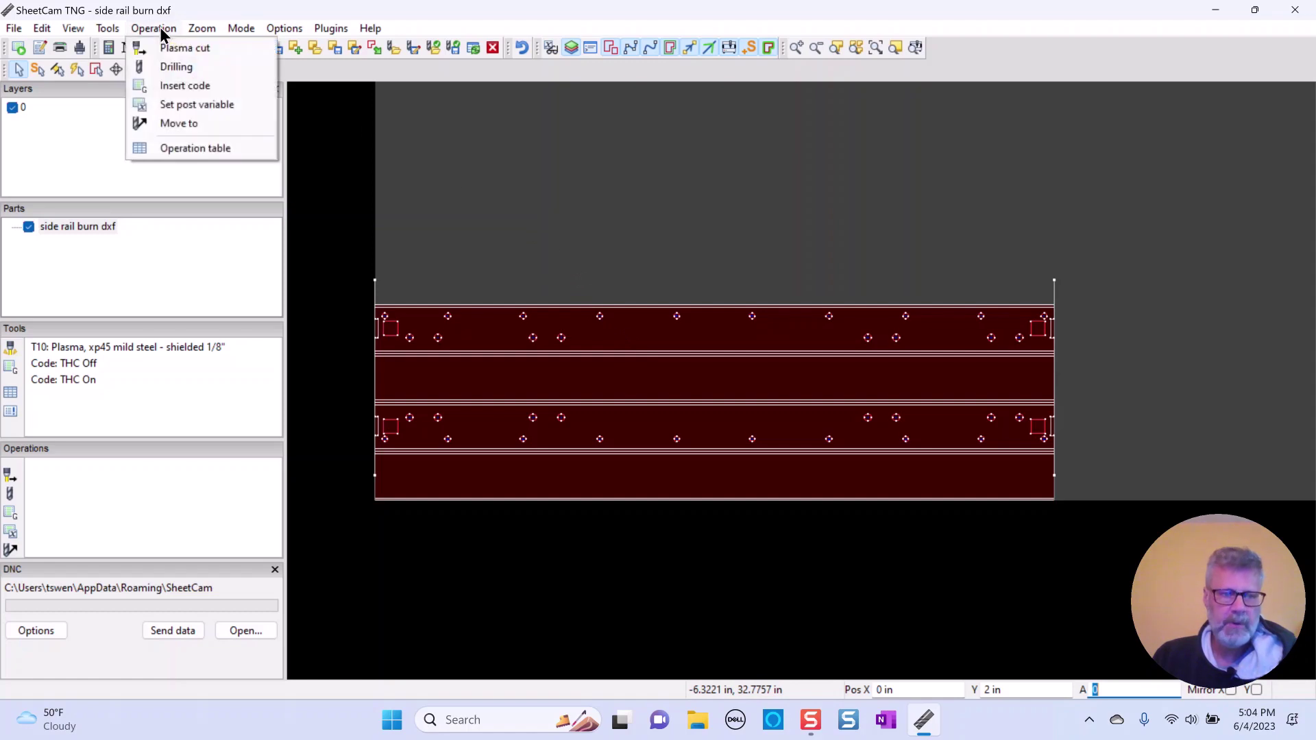
click(182, 49)
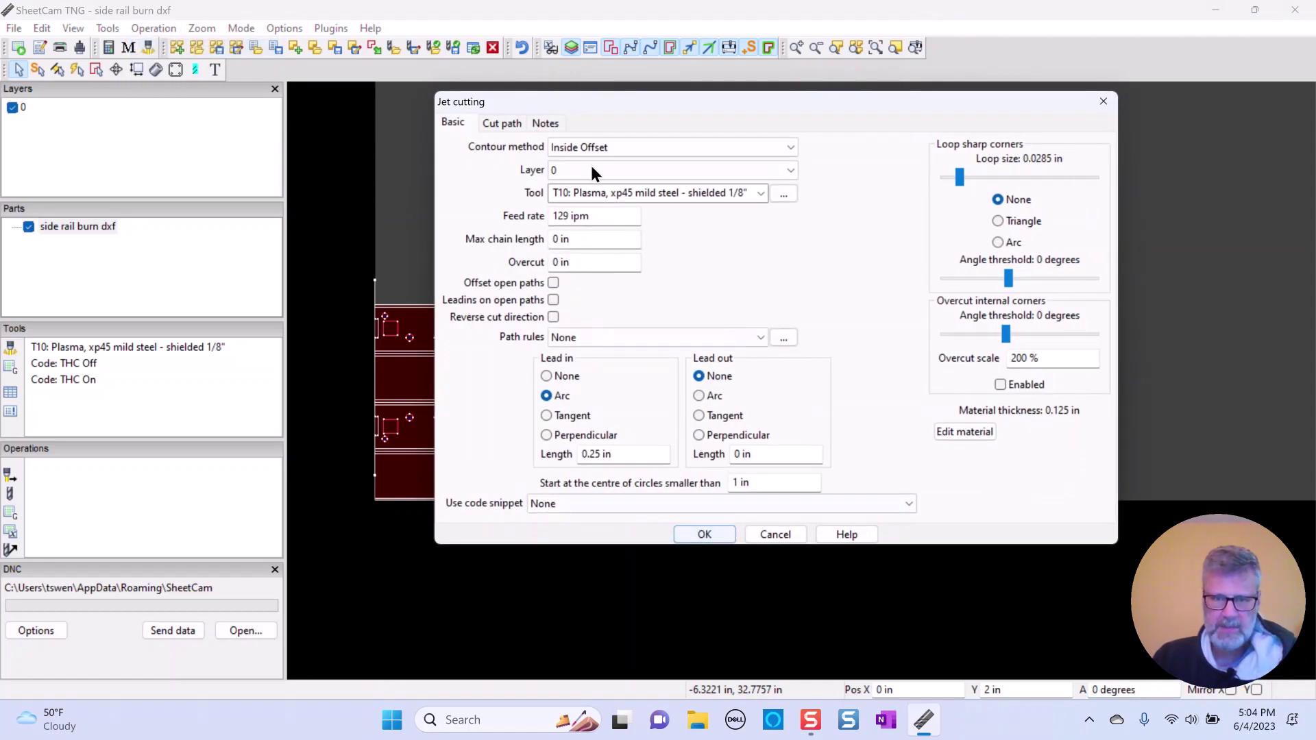
click(704, 535)
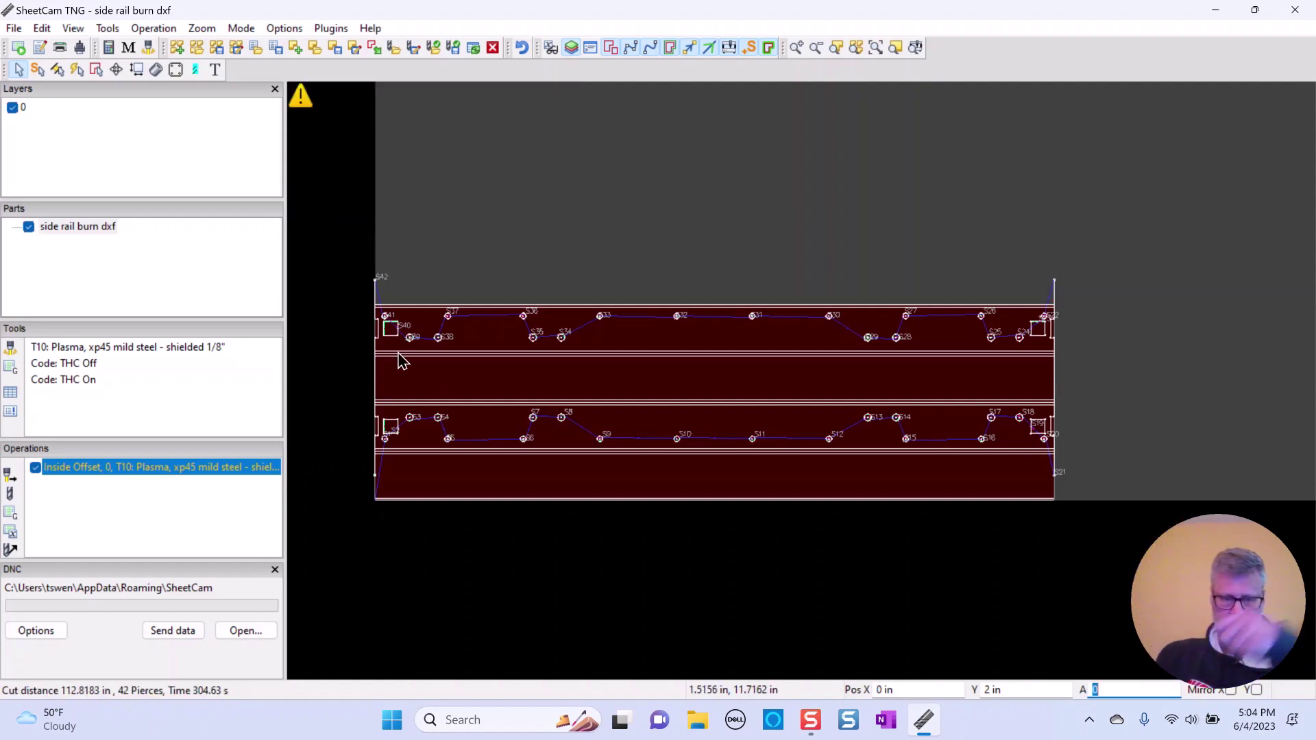
Zoom in on start point S42 at the rail's left end
scroll(409, 351, up, 4)
scroll(410, 355, down, 2)
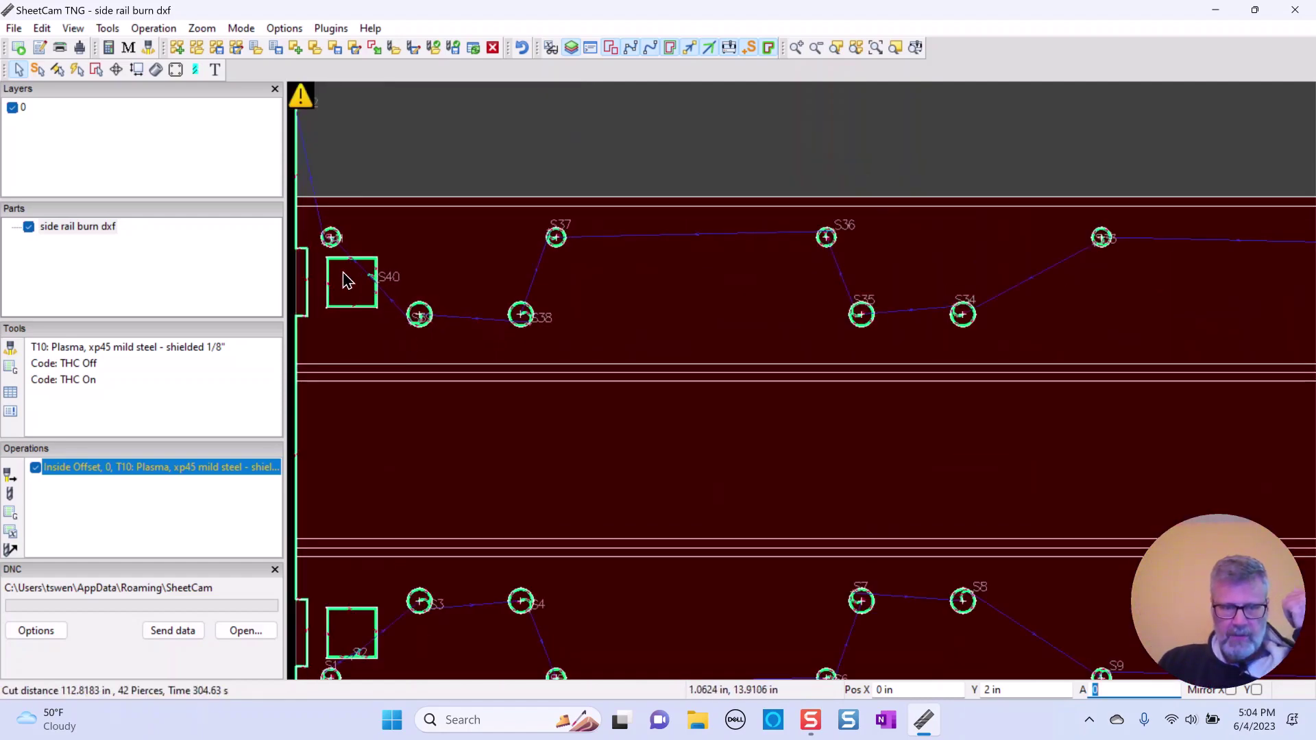
scroll(619, 358, down, 2)
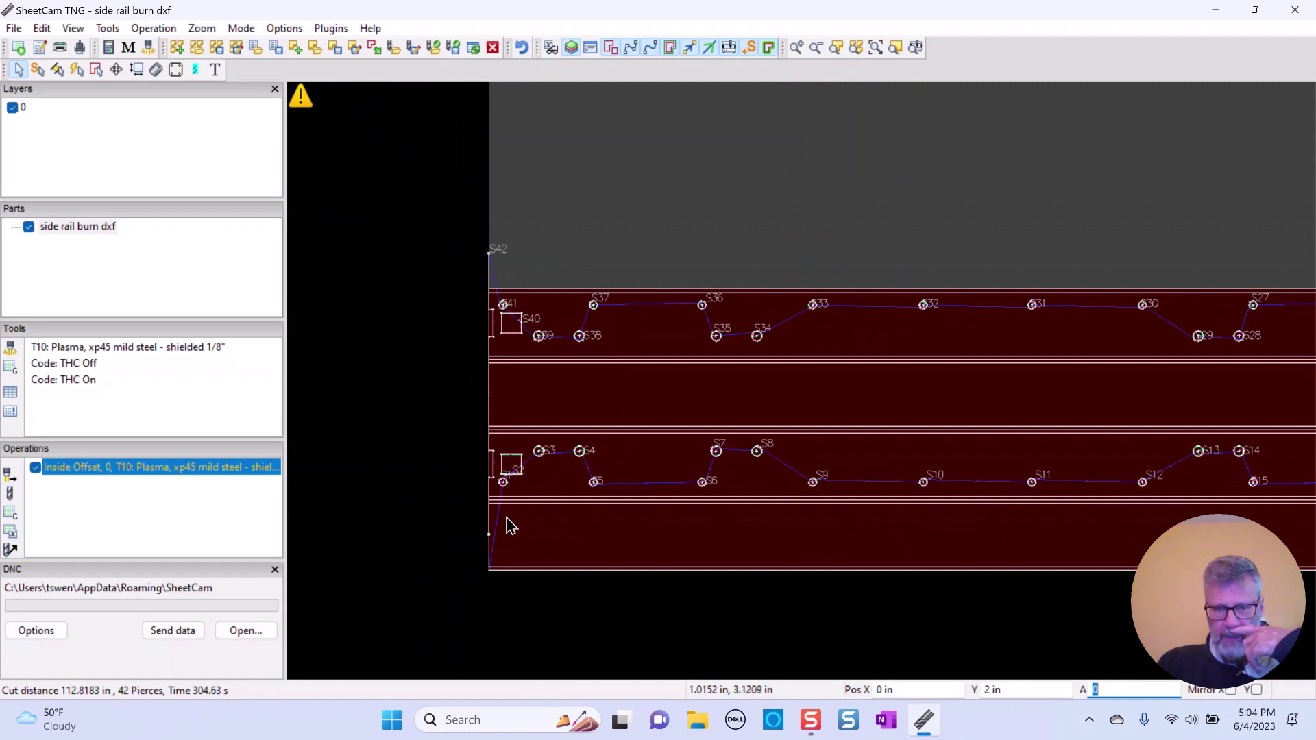
scroll(642, 490, down, 2)
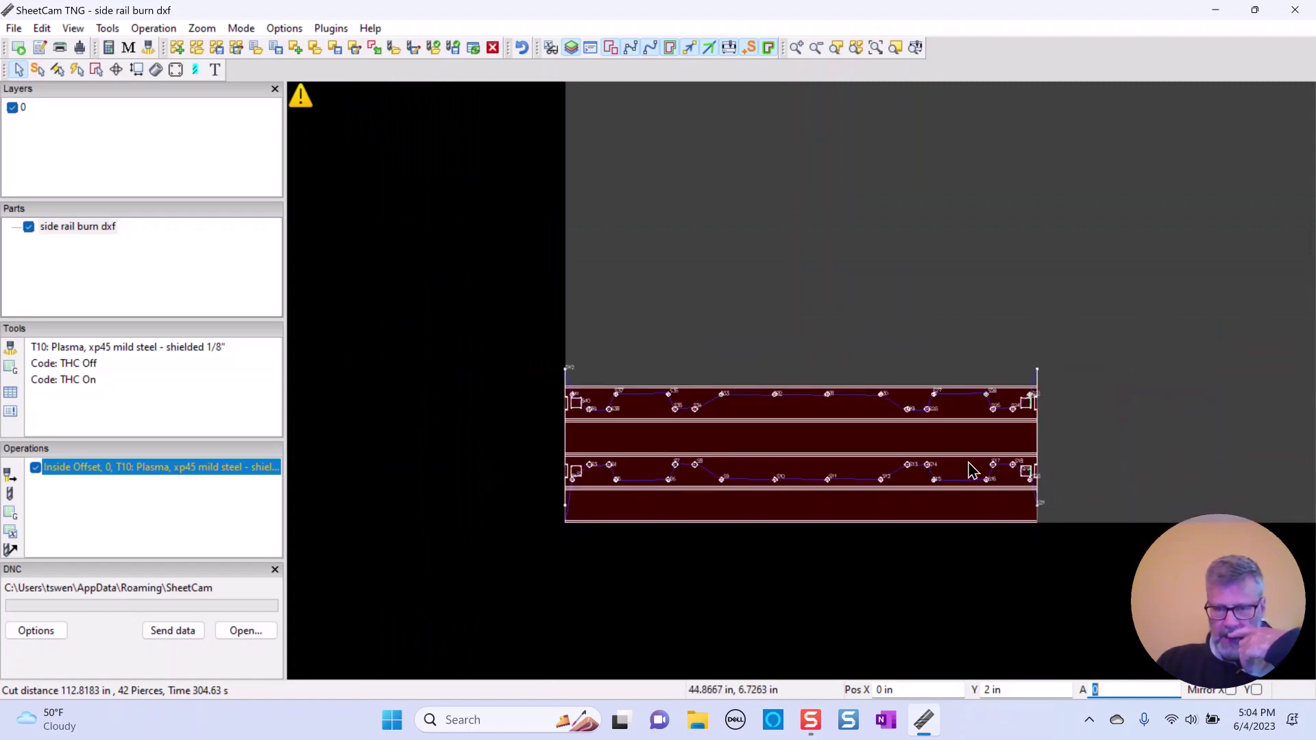
scroll(594, 398, up, 3)
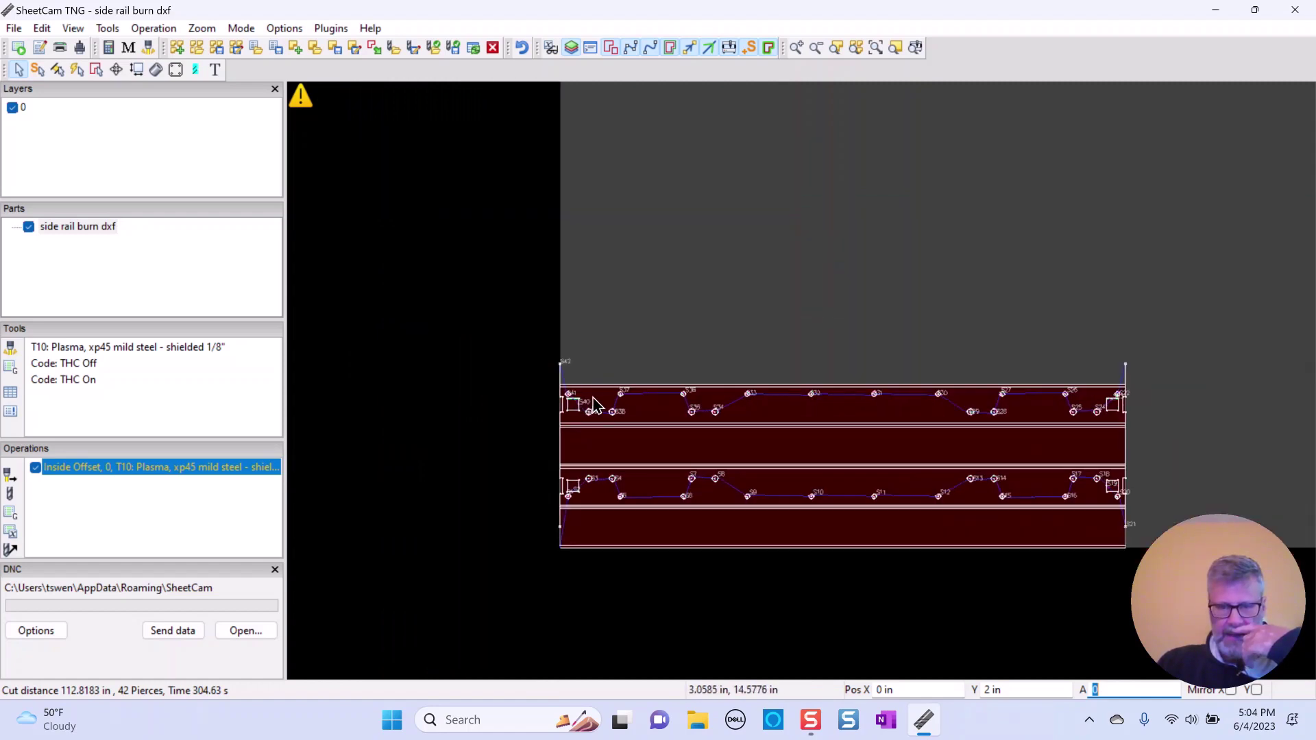
scroll(529, 325, down, 3)
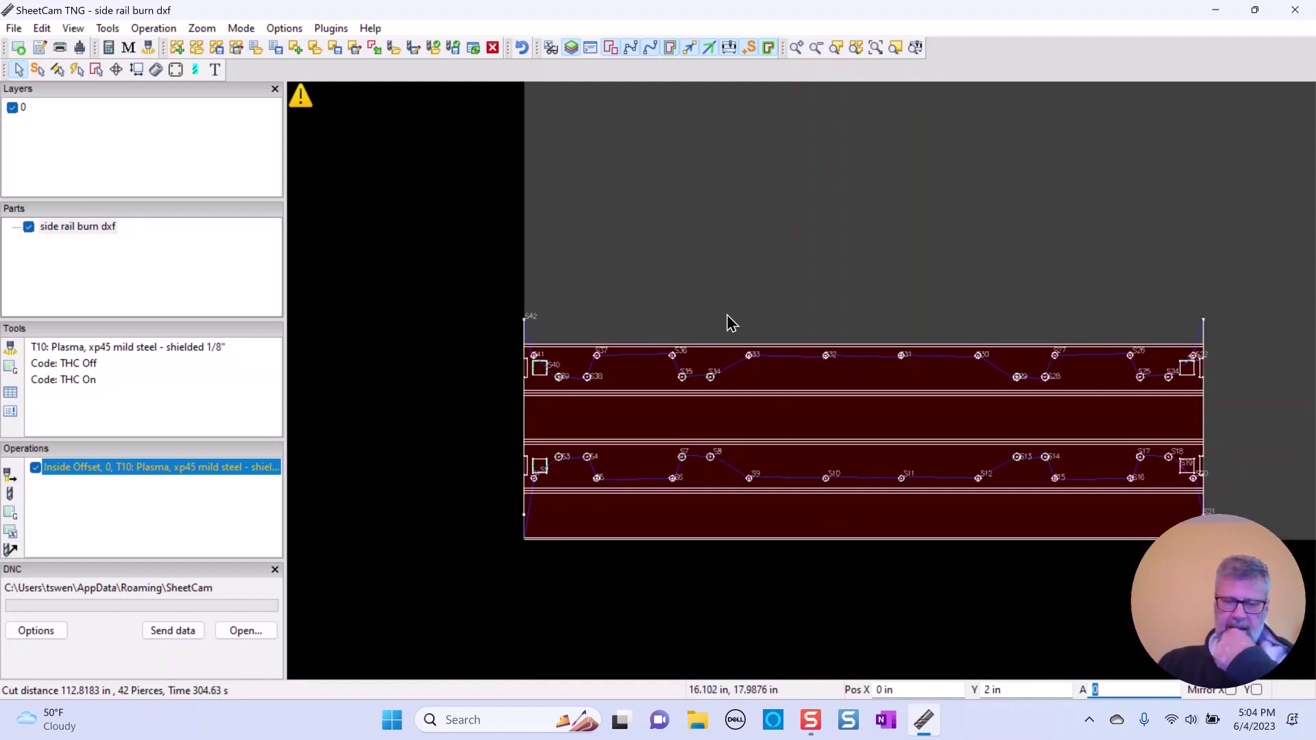
scroll(548, 321, up, 4)
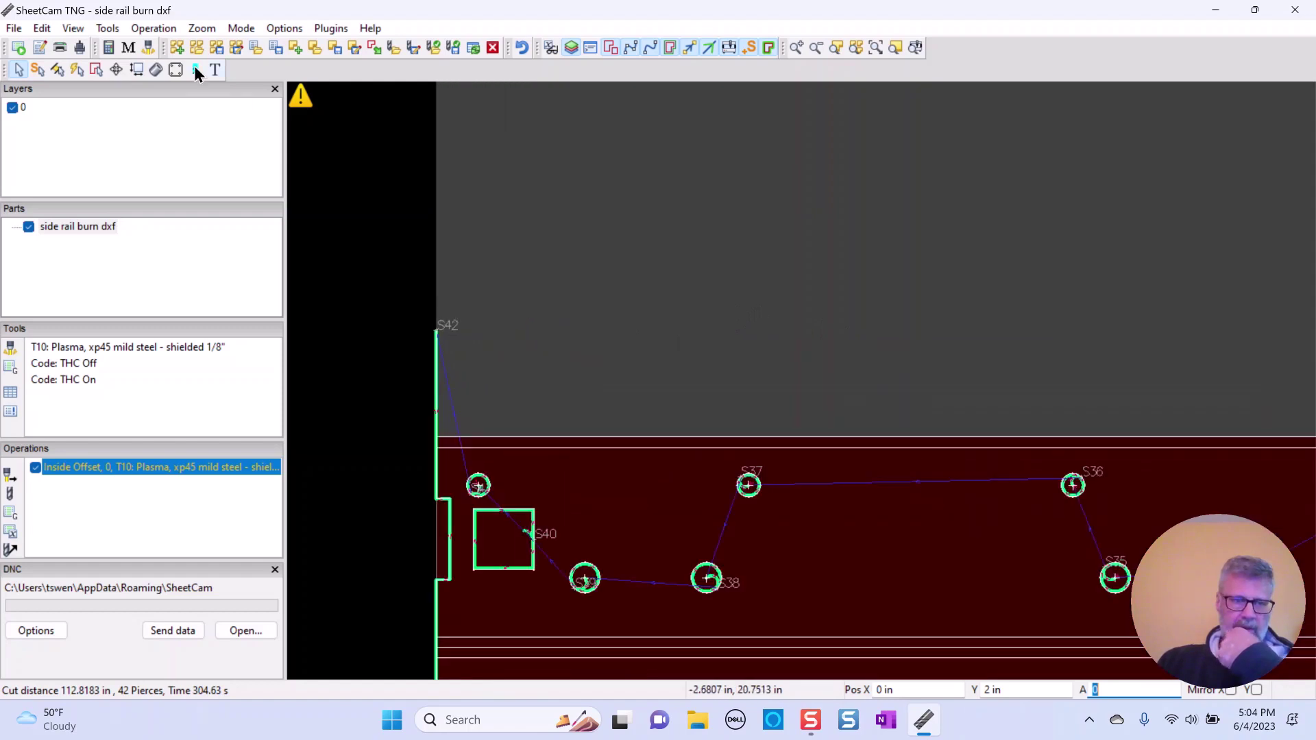
Use Quick cut sequence to make the left-end cut S1, accepting that path optimisation is turned off
click(37, 71)
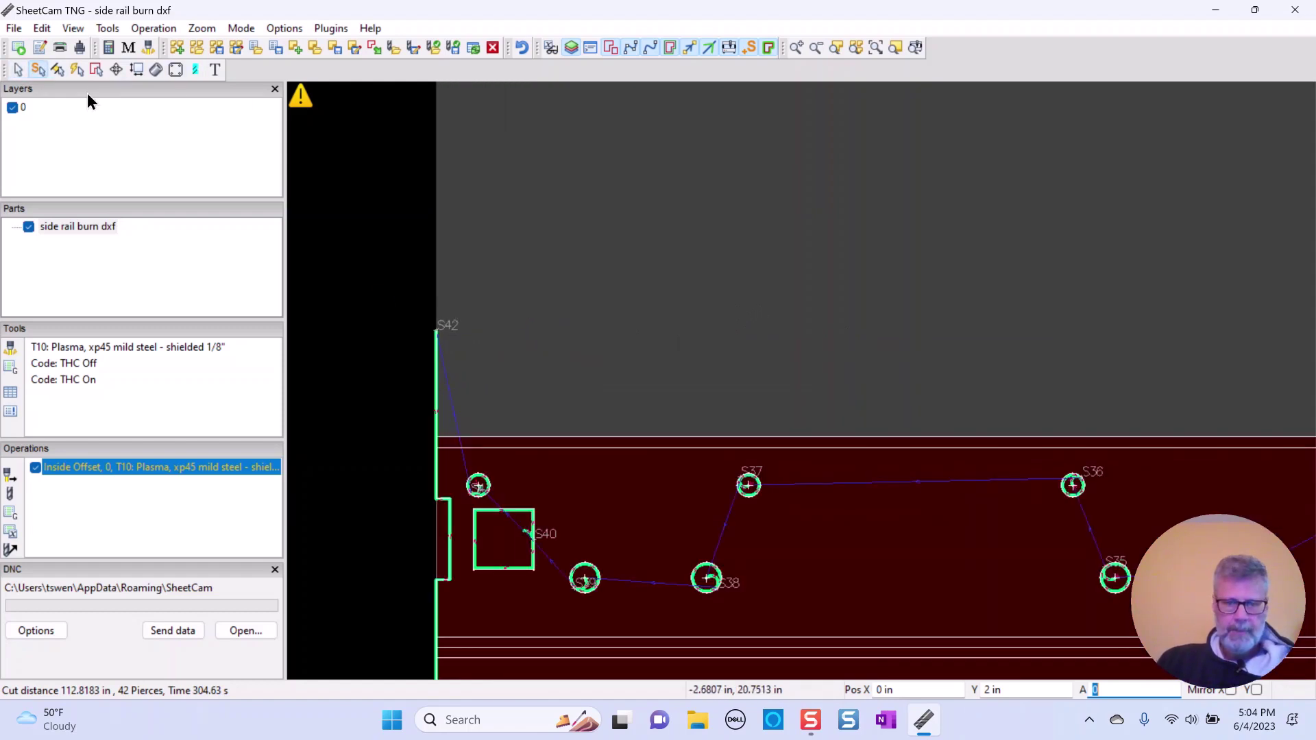
click(446, 329)
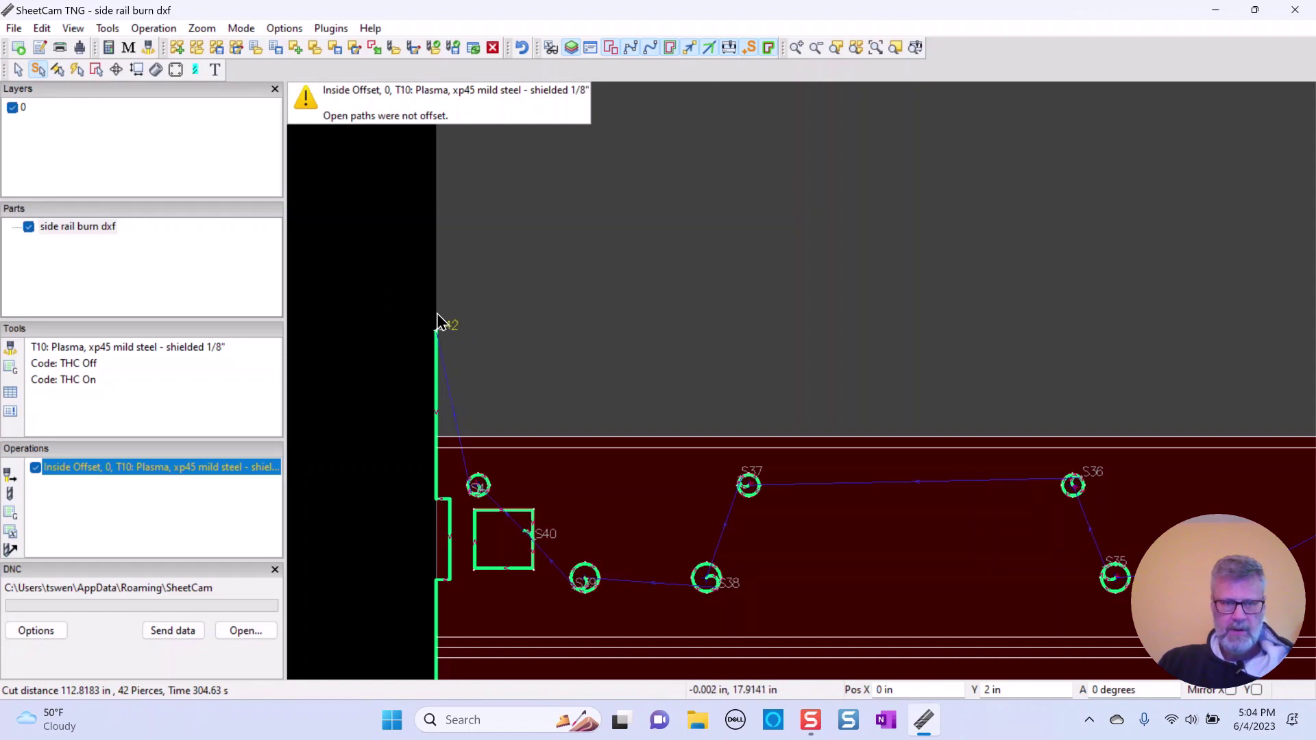
right_click(453, 332)
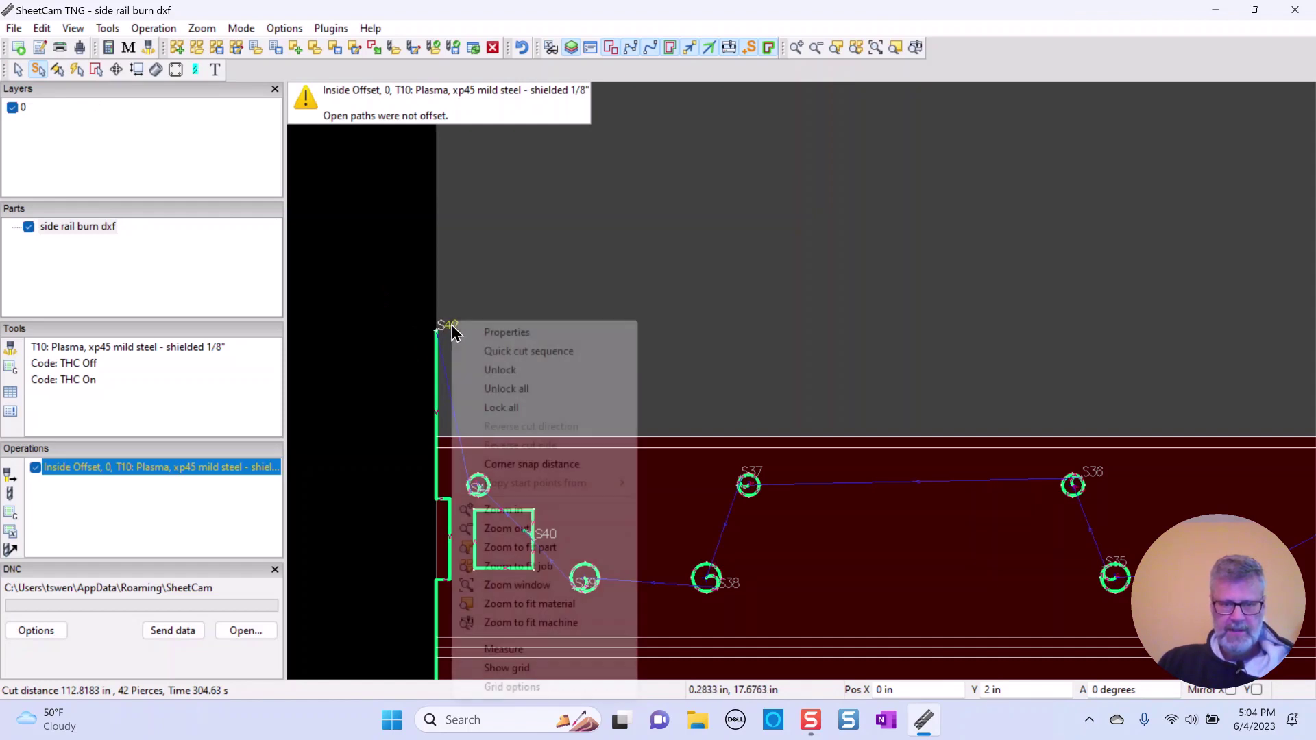
click(512, 353)
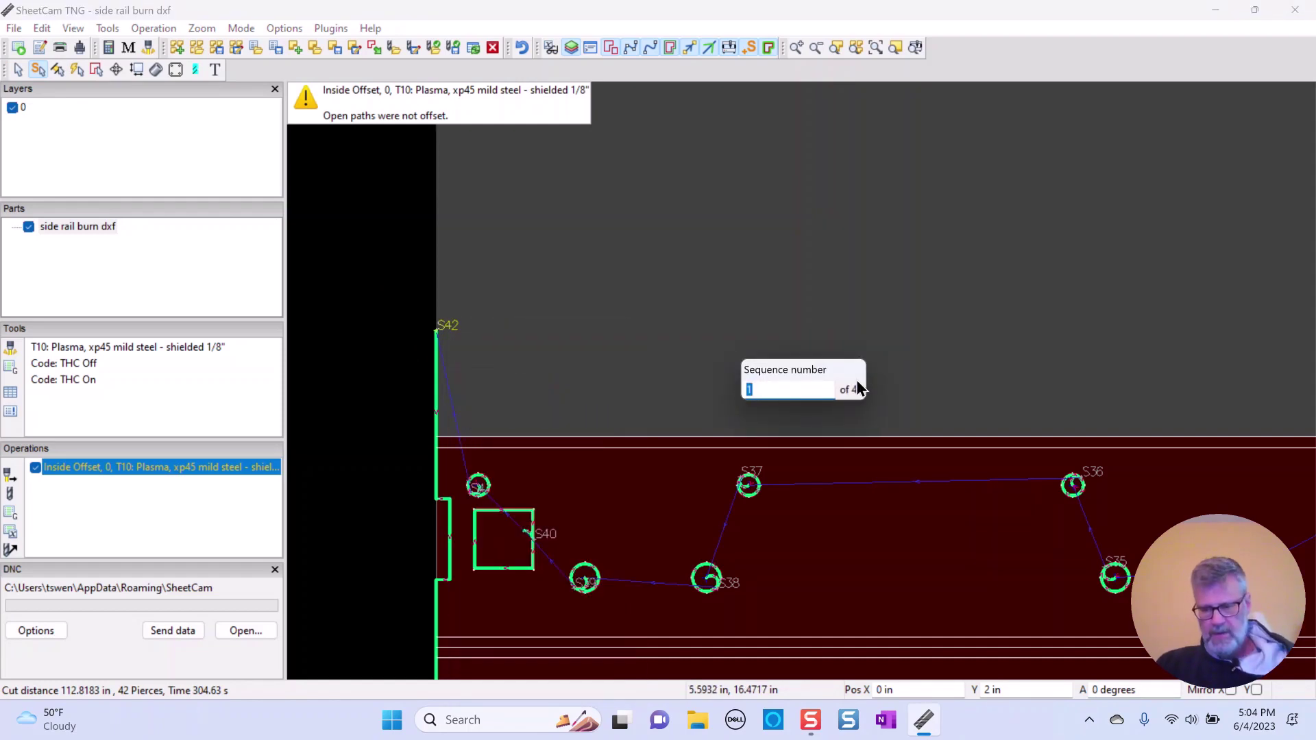
click(807, 392)
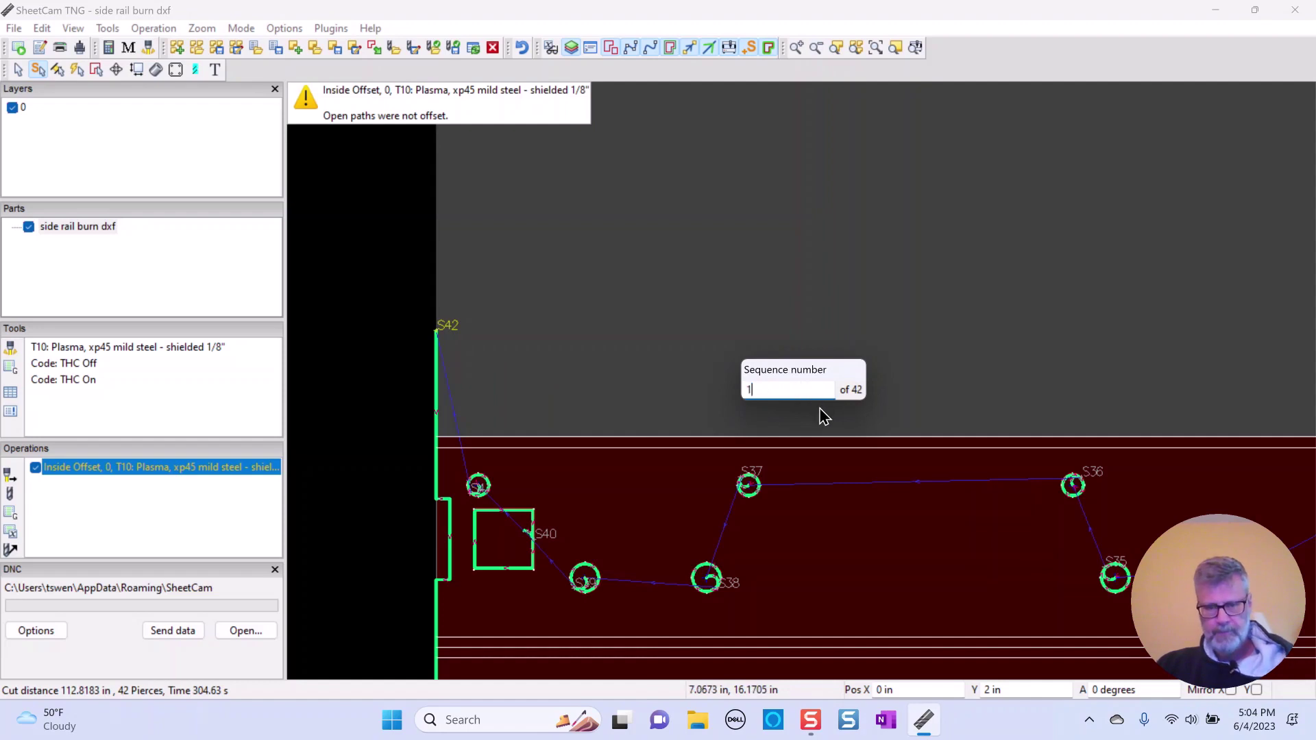
click(825, 420)
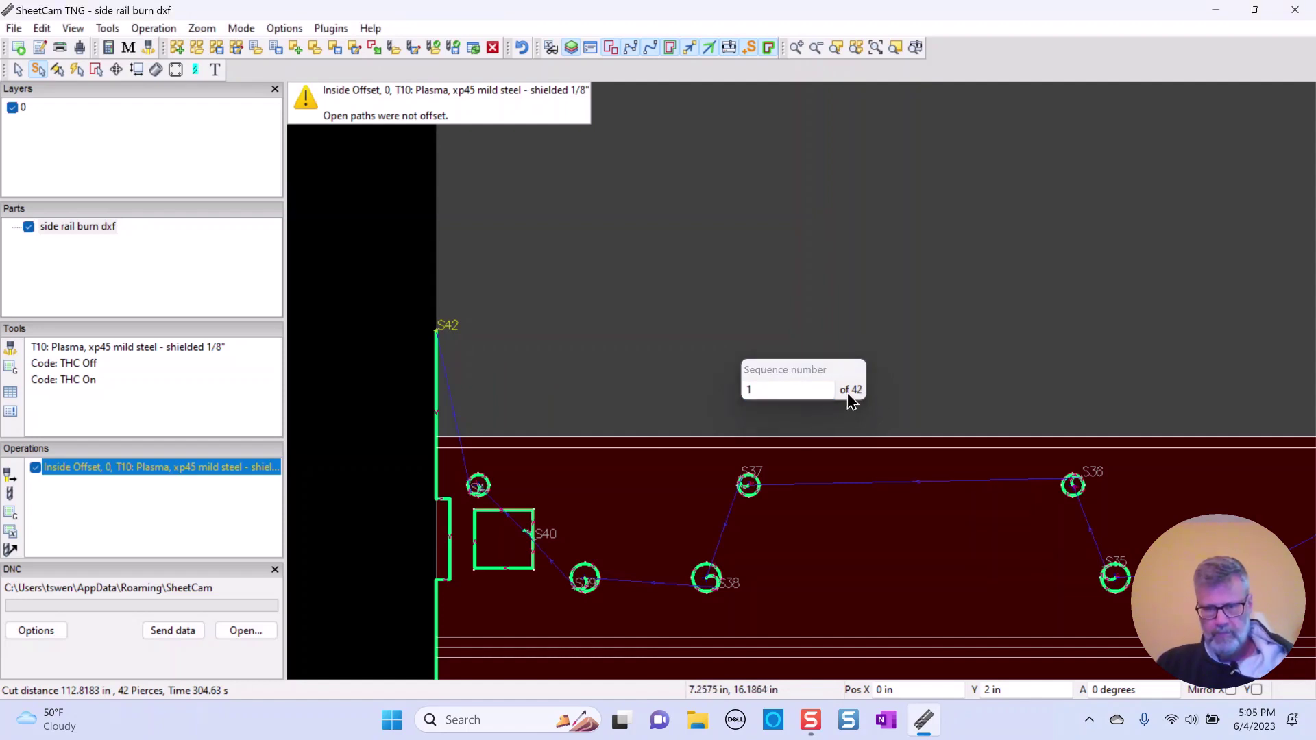
click(848, 393)
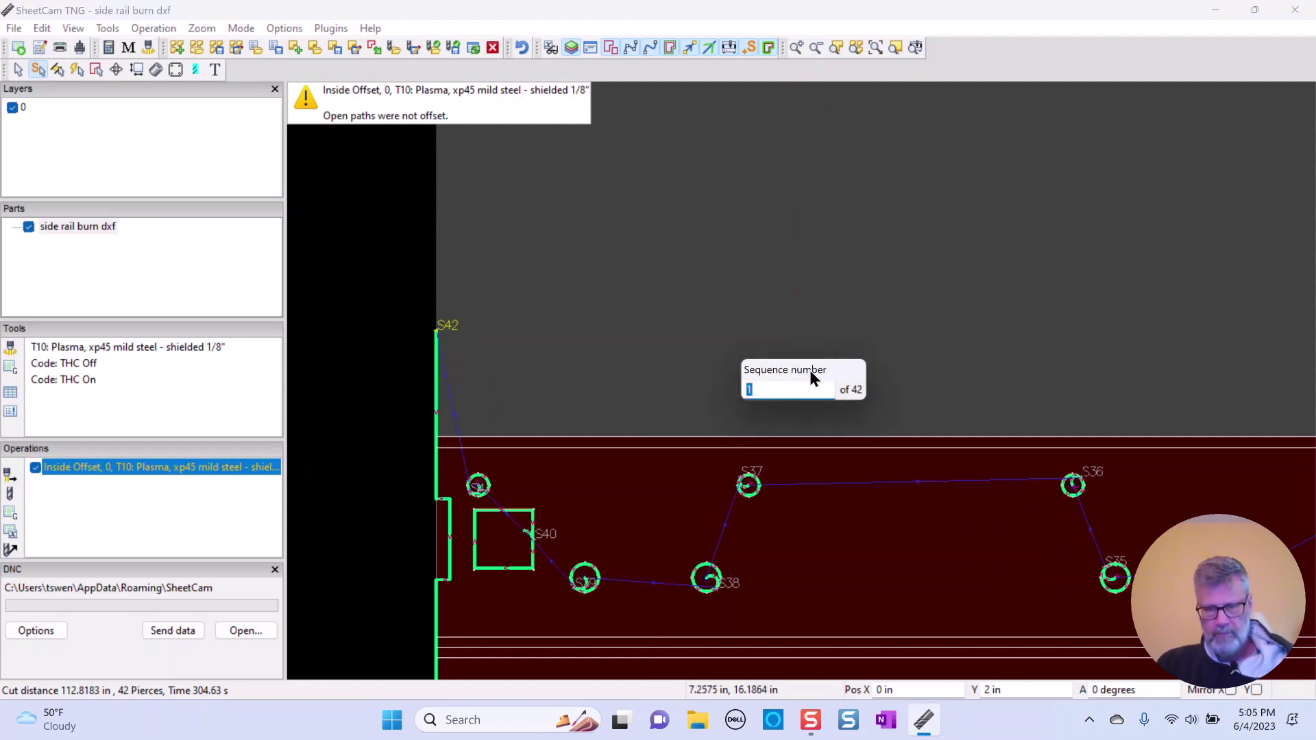
click(456, 332)
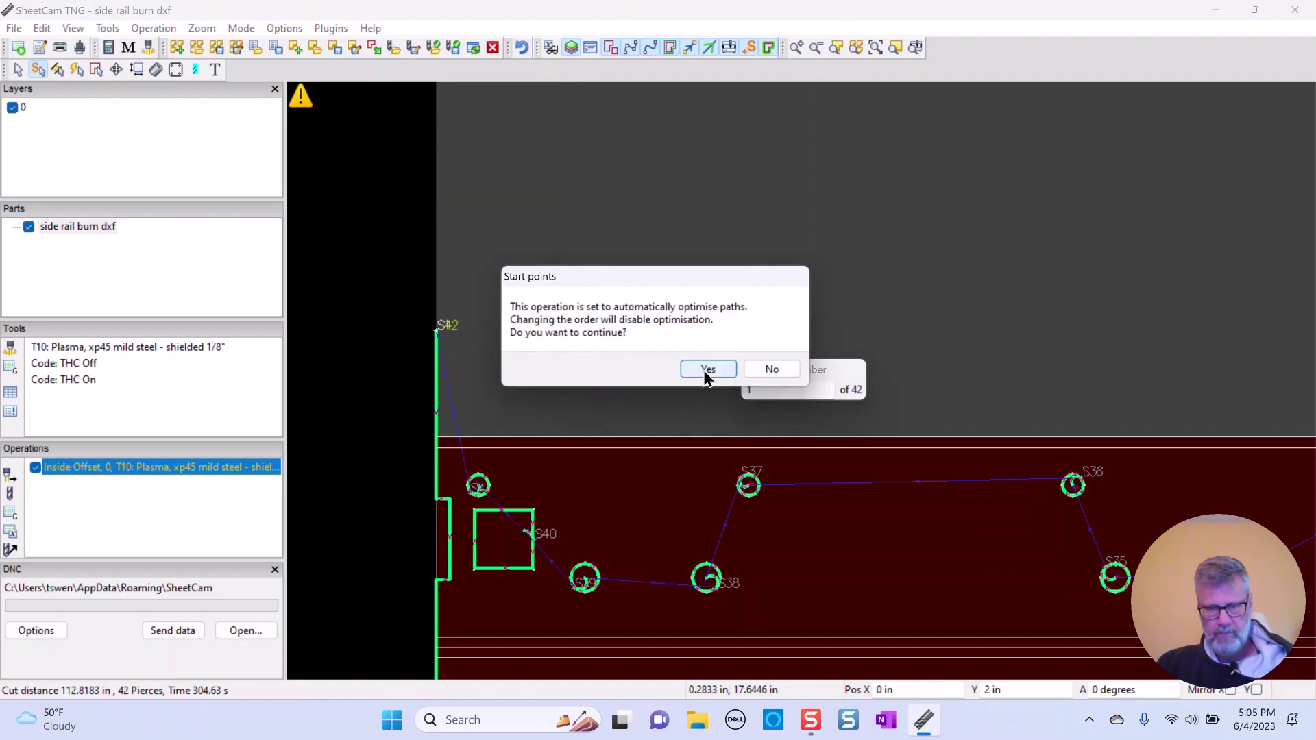
click(707, 373)
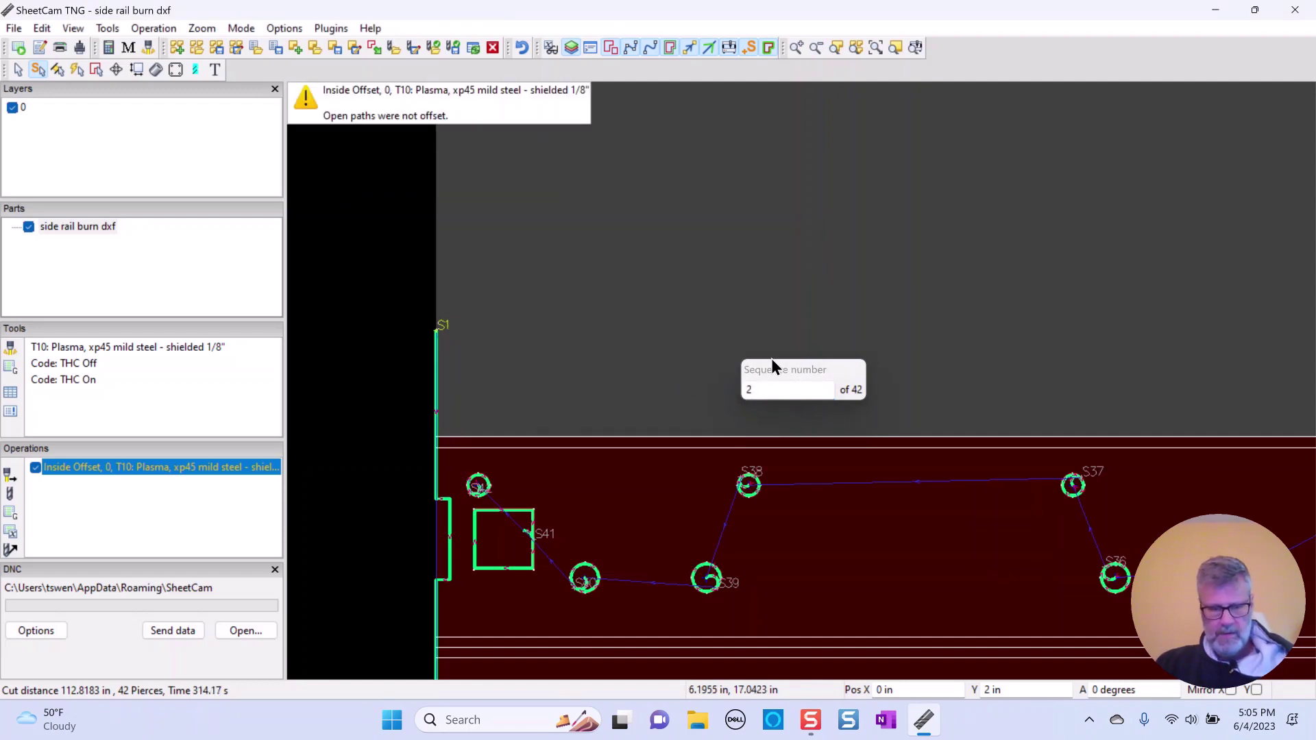
scroll(783, 389, down, 6)
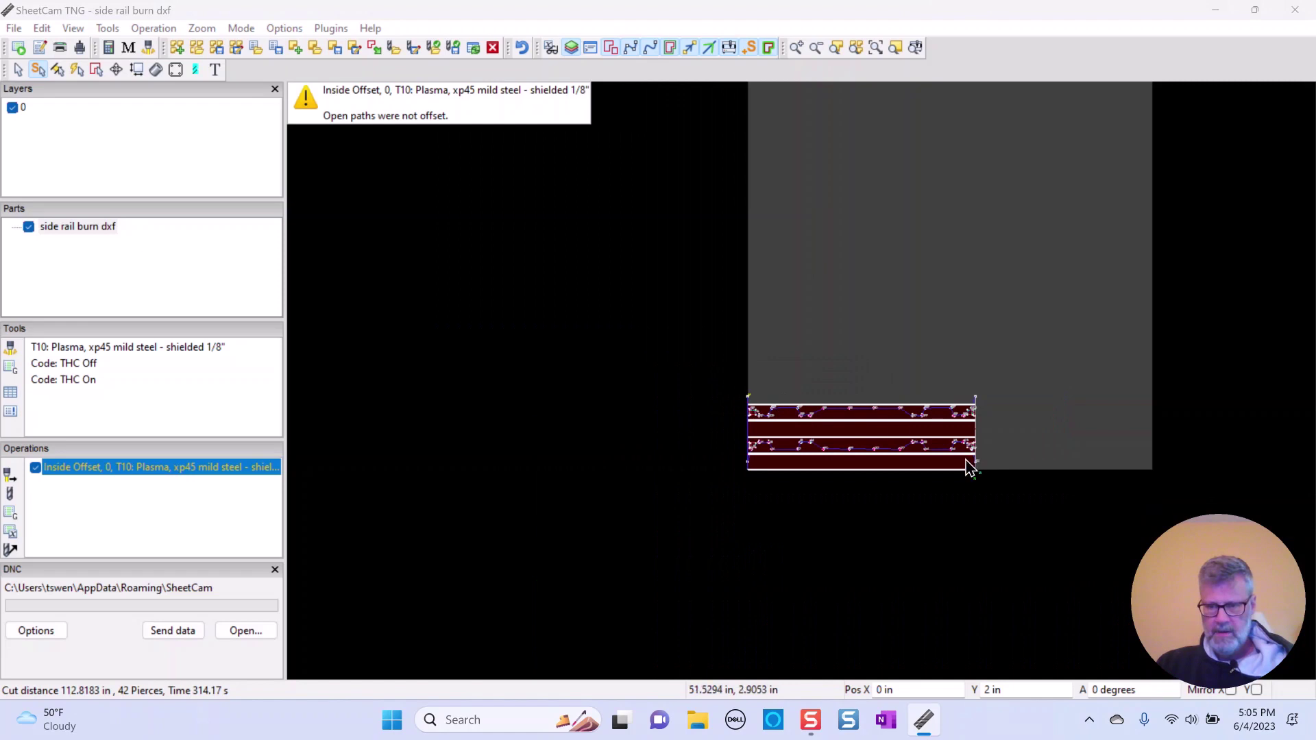
scroll(969, 469, up, 6)
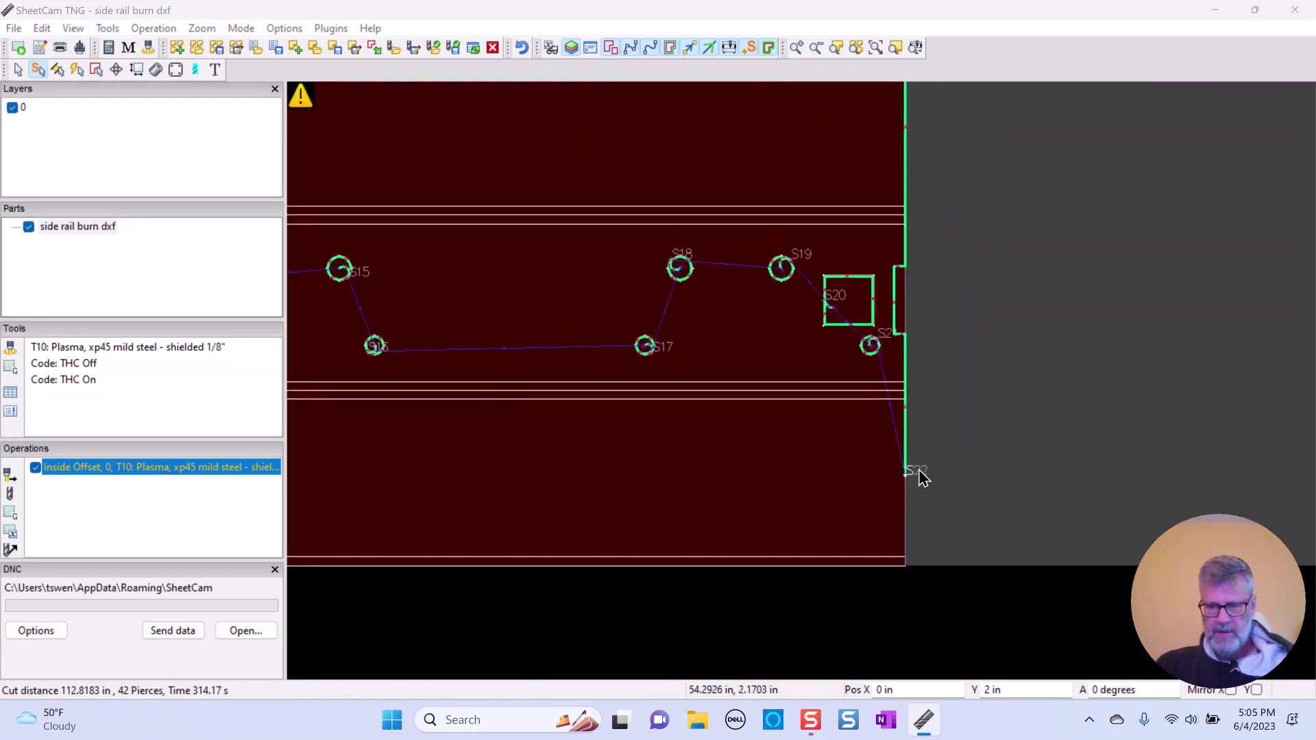
Set the right-end S22 contour as the last cut, S42
right_click(924, 479)
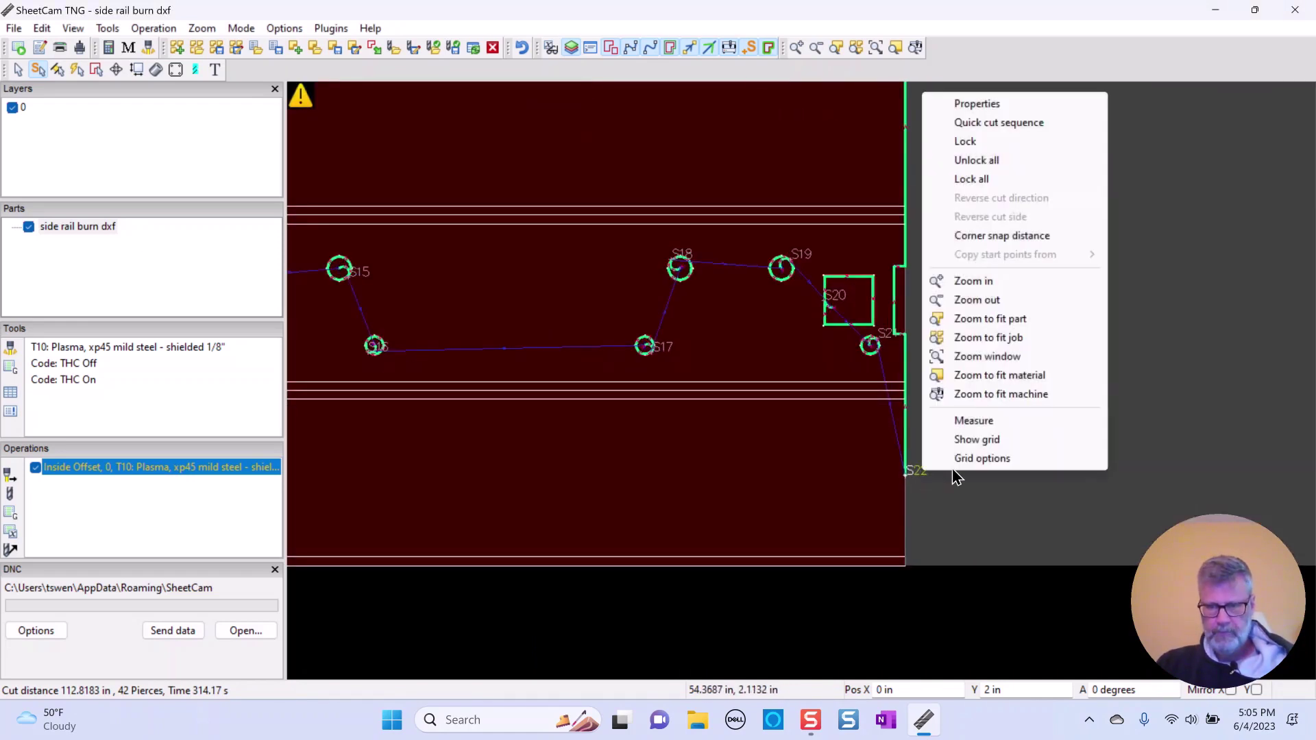
click(993, 122)
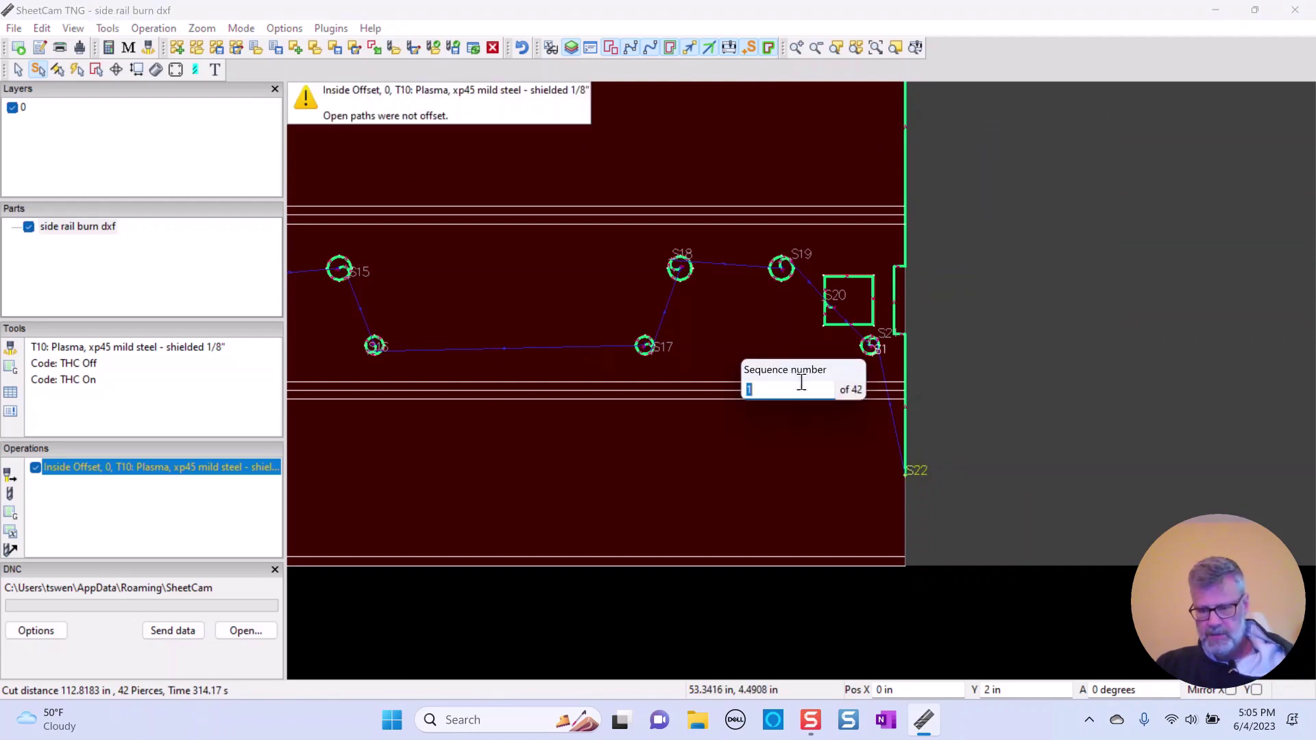
click(920, 473)
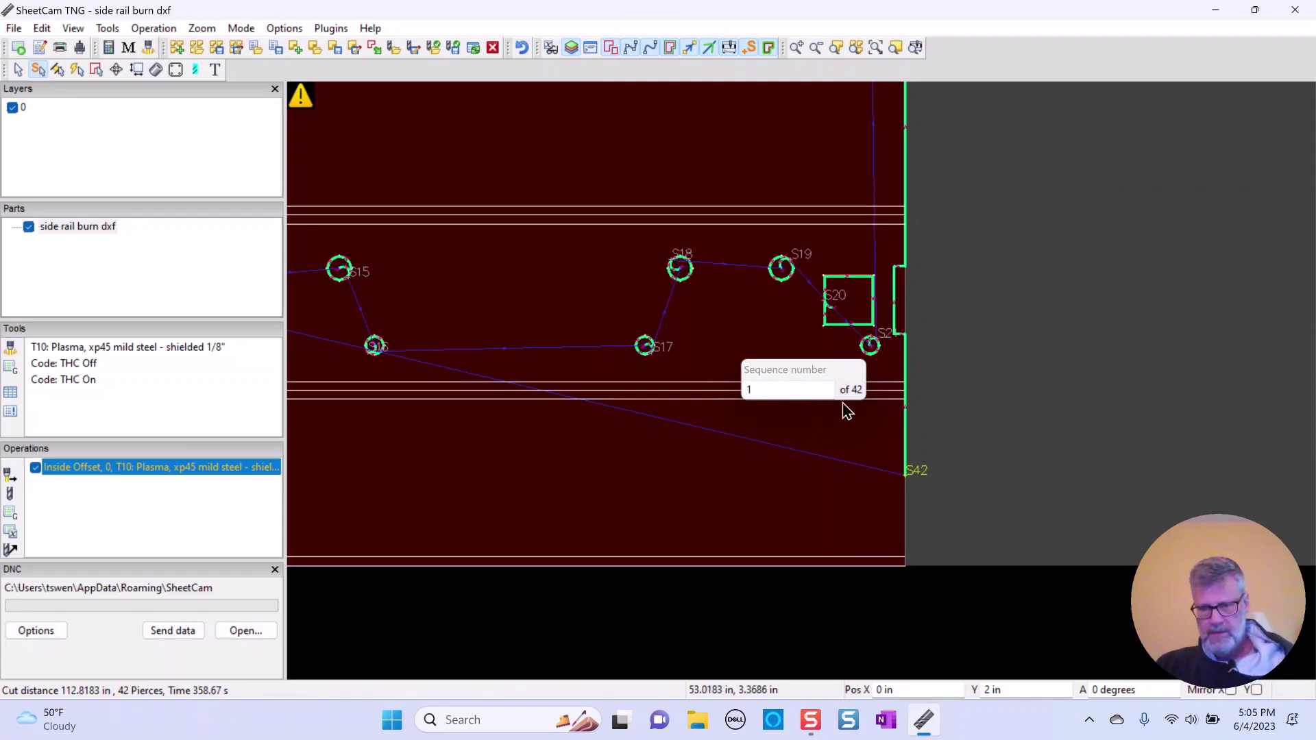
scroll(958, 430, down, 2)
scroll(957, 429, down, 2)
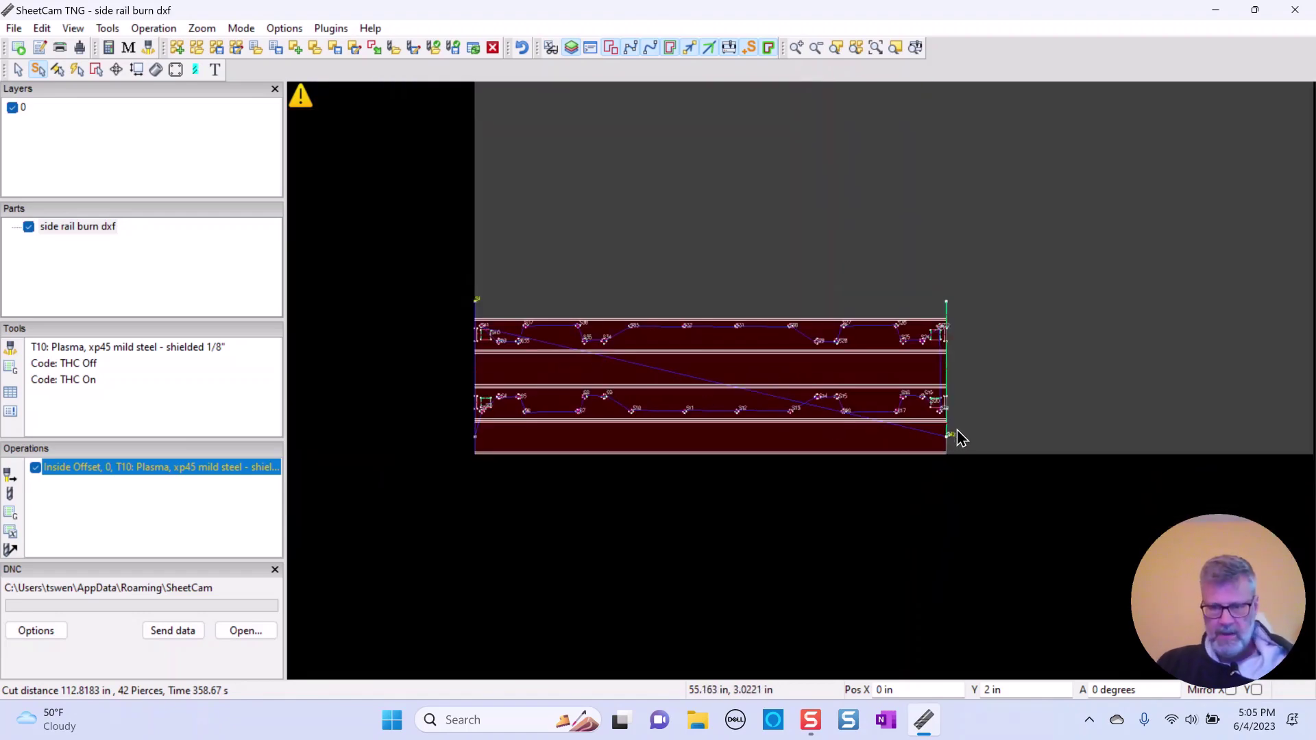
scroll(466, 298, up, 4)
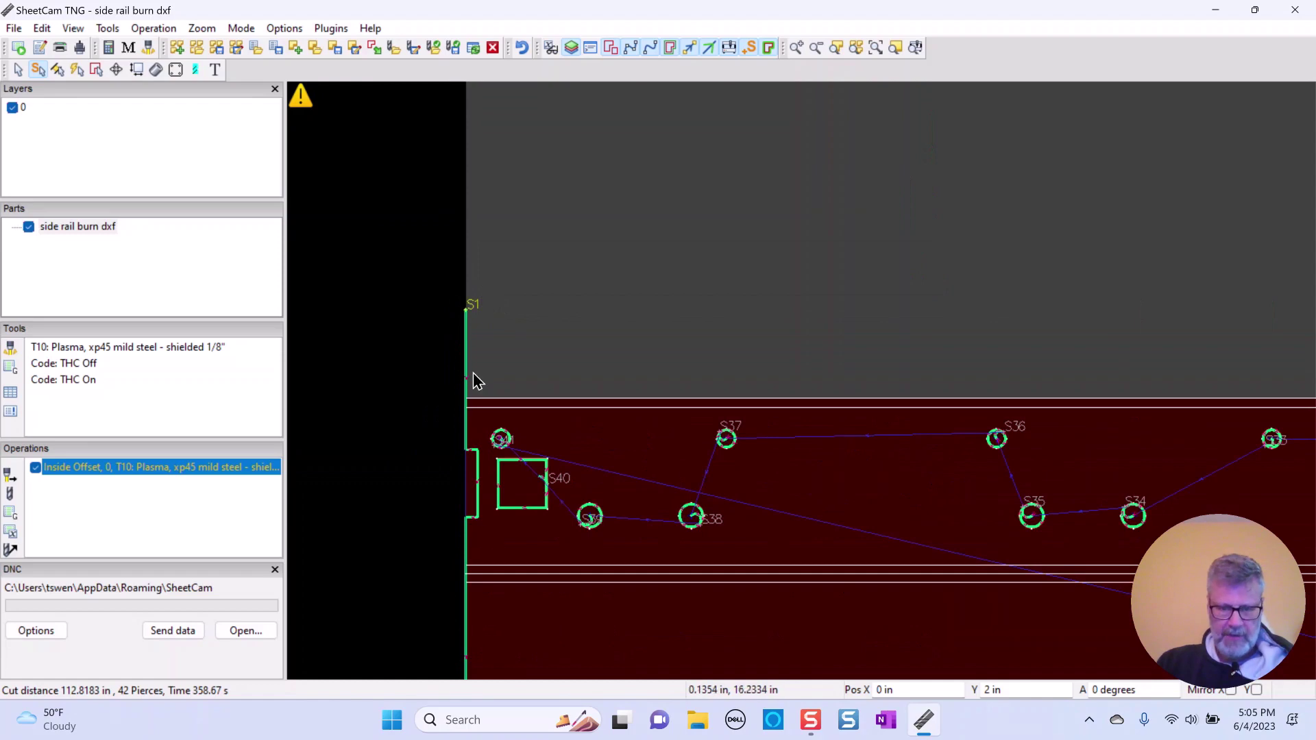
scroll(495, 451, up, 1)
scroll(493, 455, down, 3)
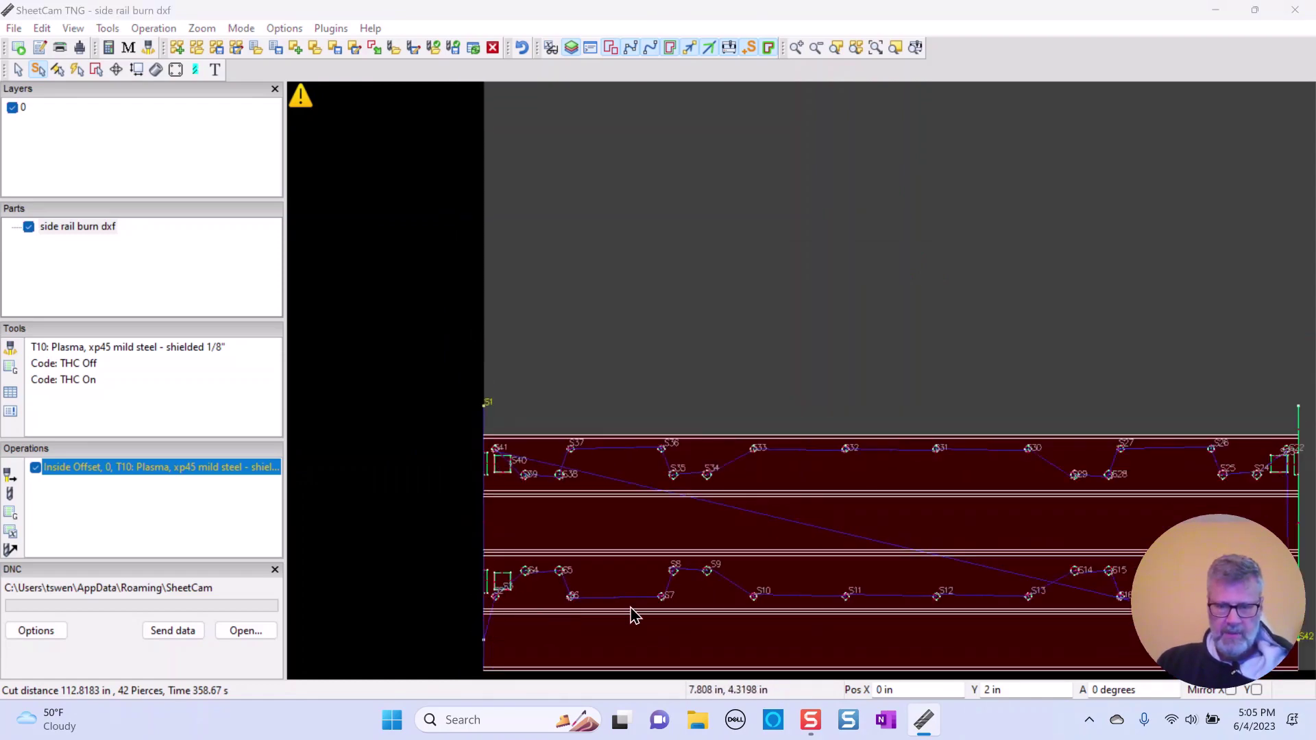
scroll(728, 591, down, 3)
scroll(845, 597, up, 3)
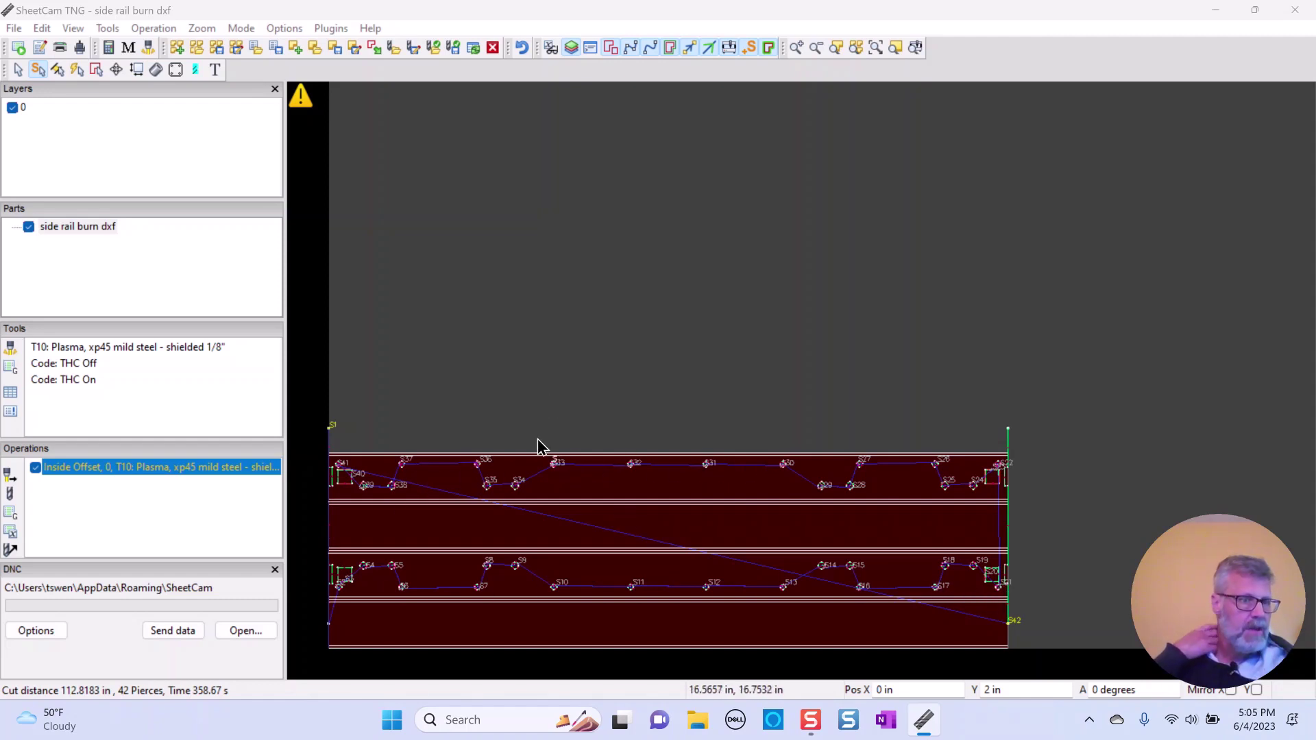
Post-process the job to 'side rail burn dxf.tap' in Downloads and dismiss the report
click(14, 28)
click(15, 31)
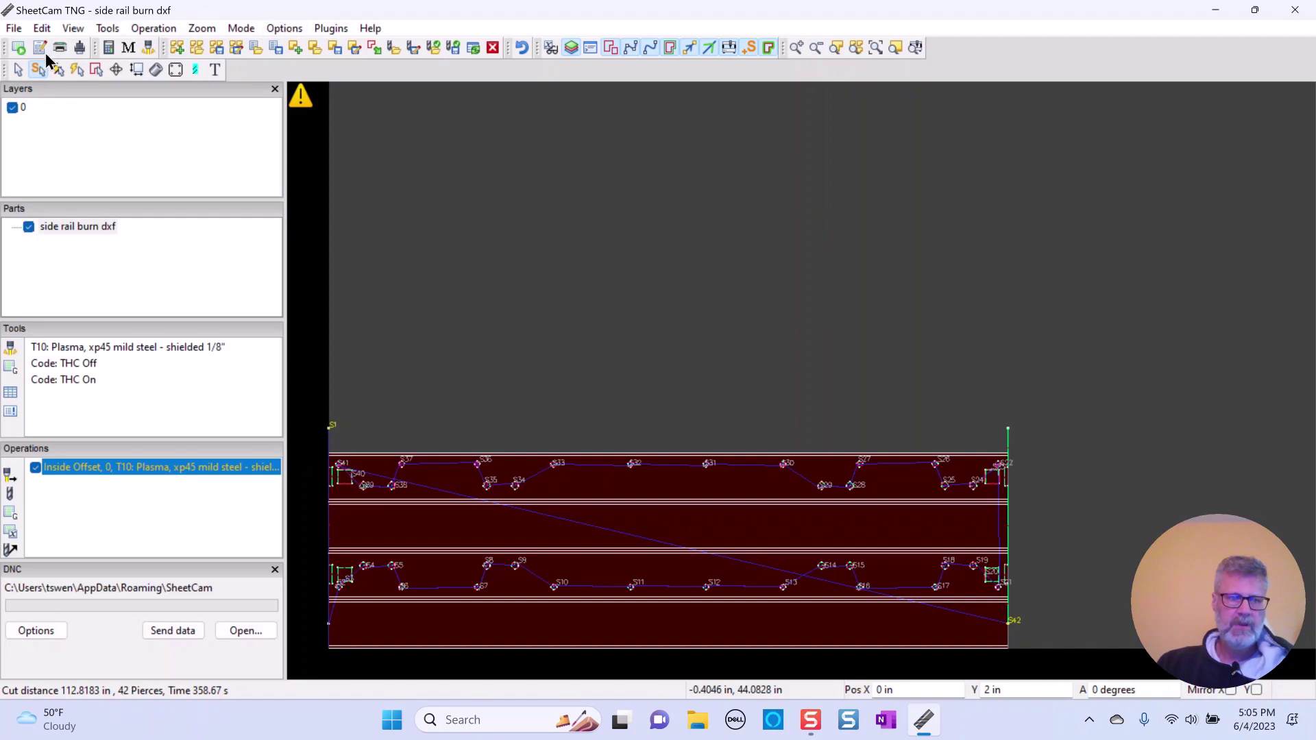
click(19, 47)
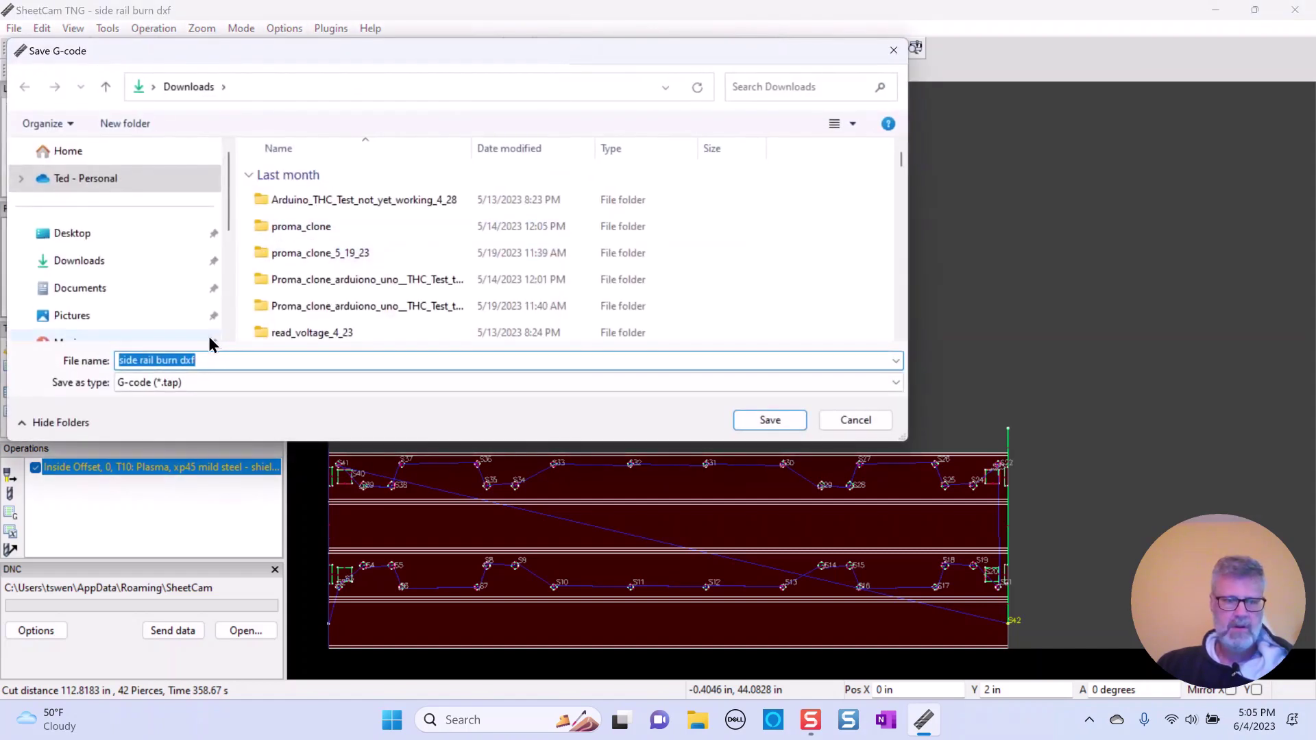
click(770, 420)
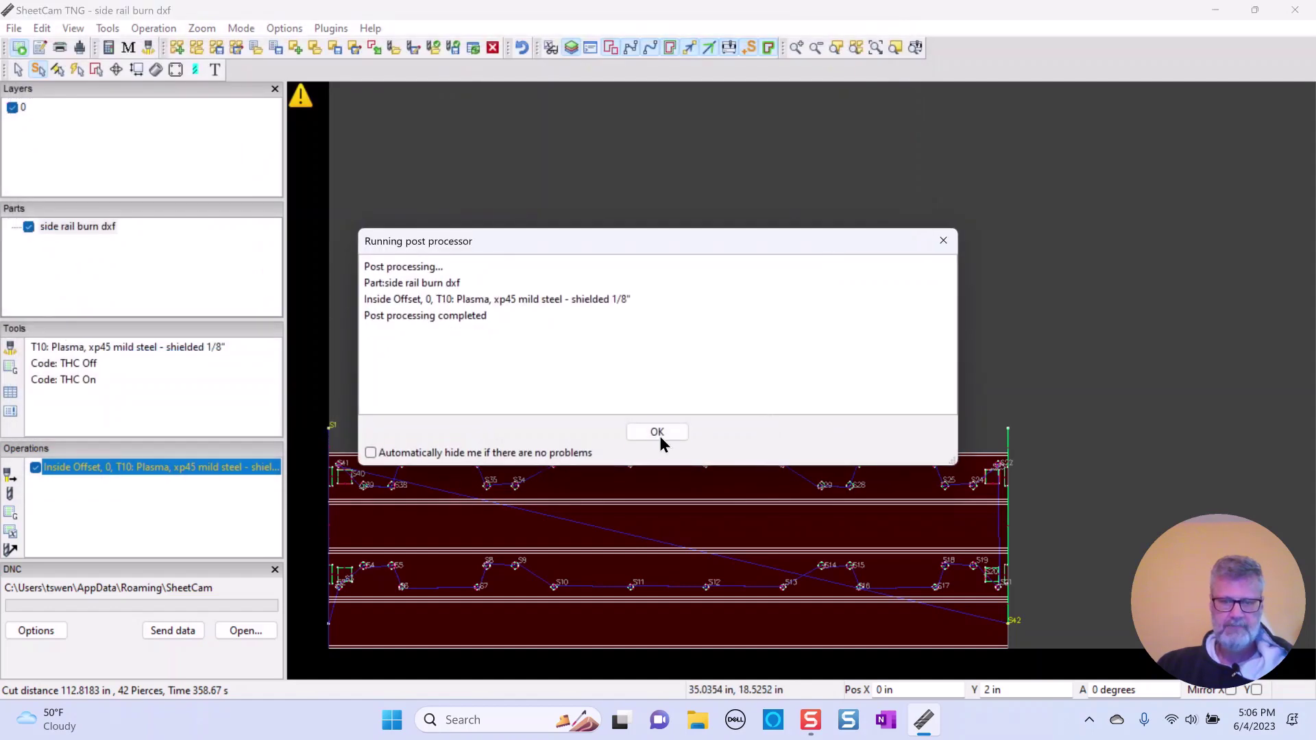
click(657, 432)
click(697, 719)
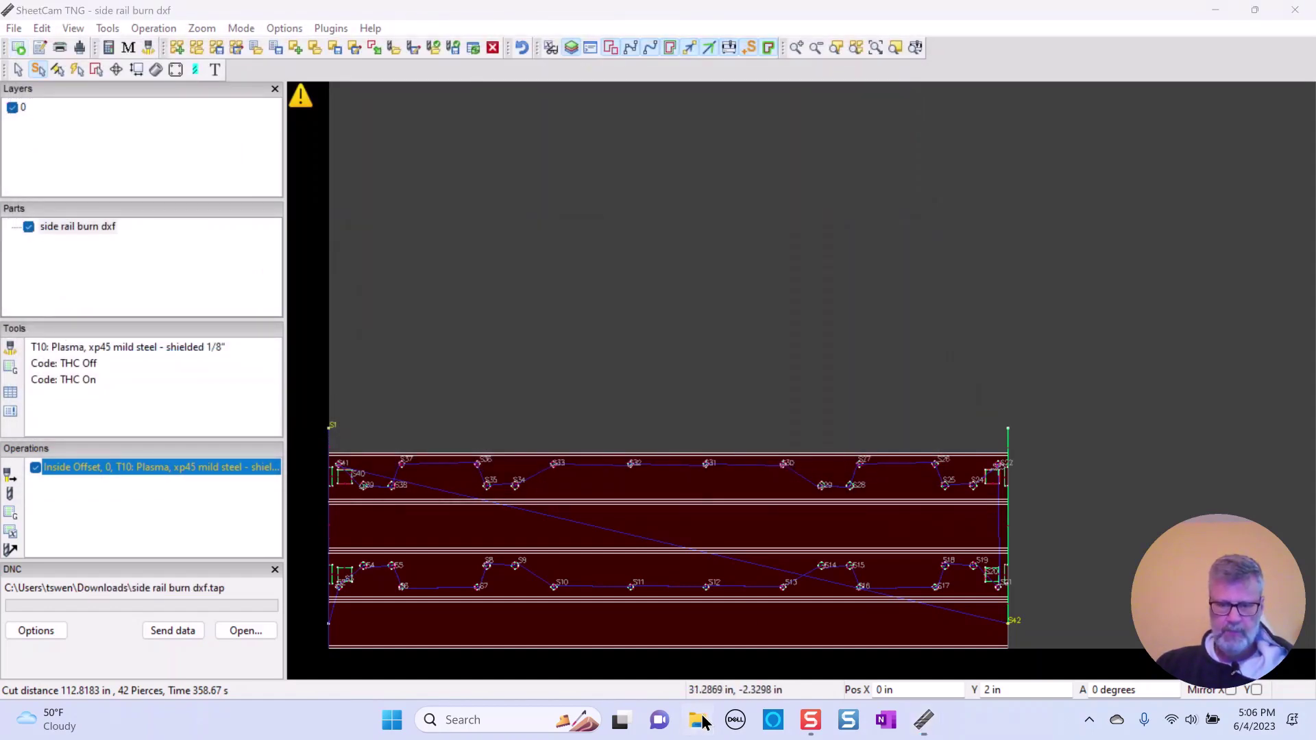
Open 'side rail burn dxf' from Downloads in Notepad, review the G-code, then close both windows
click(150, 244)
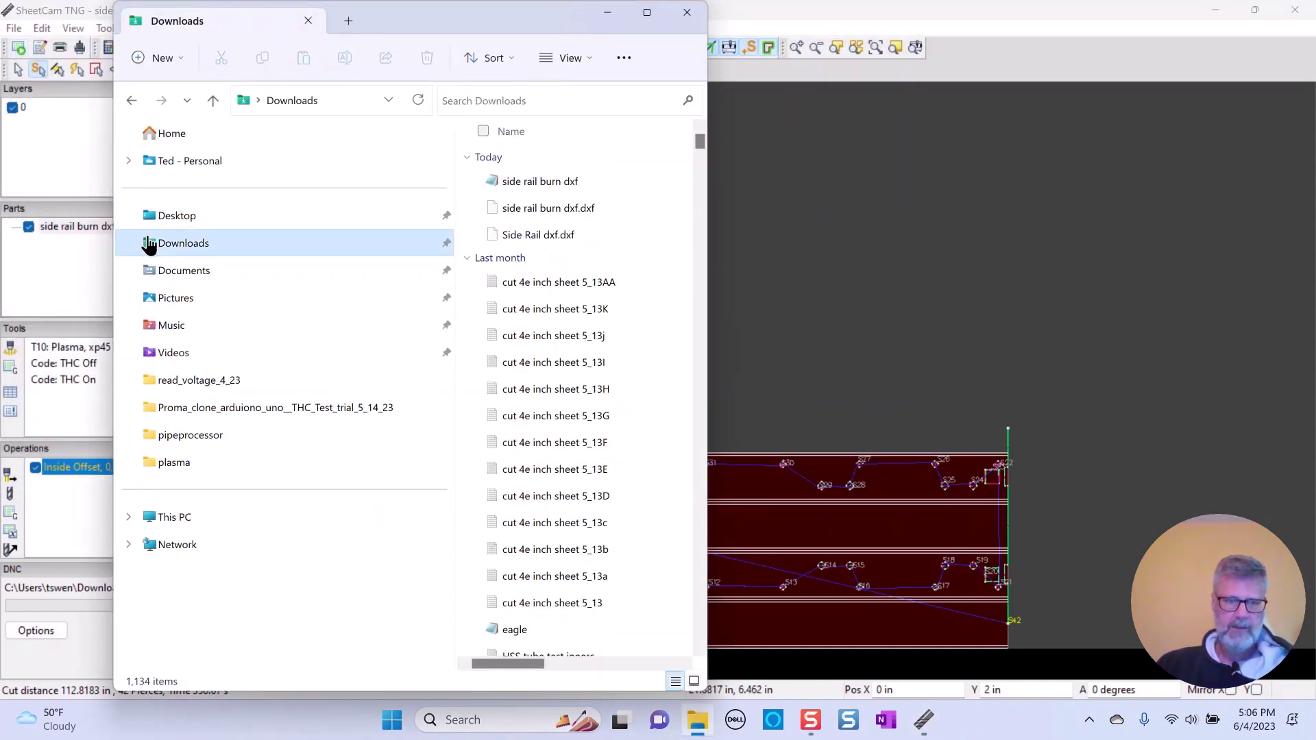
click(496, 180)
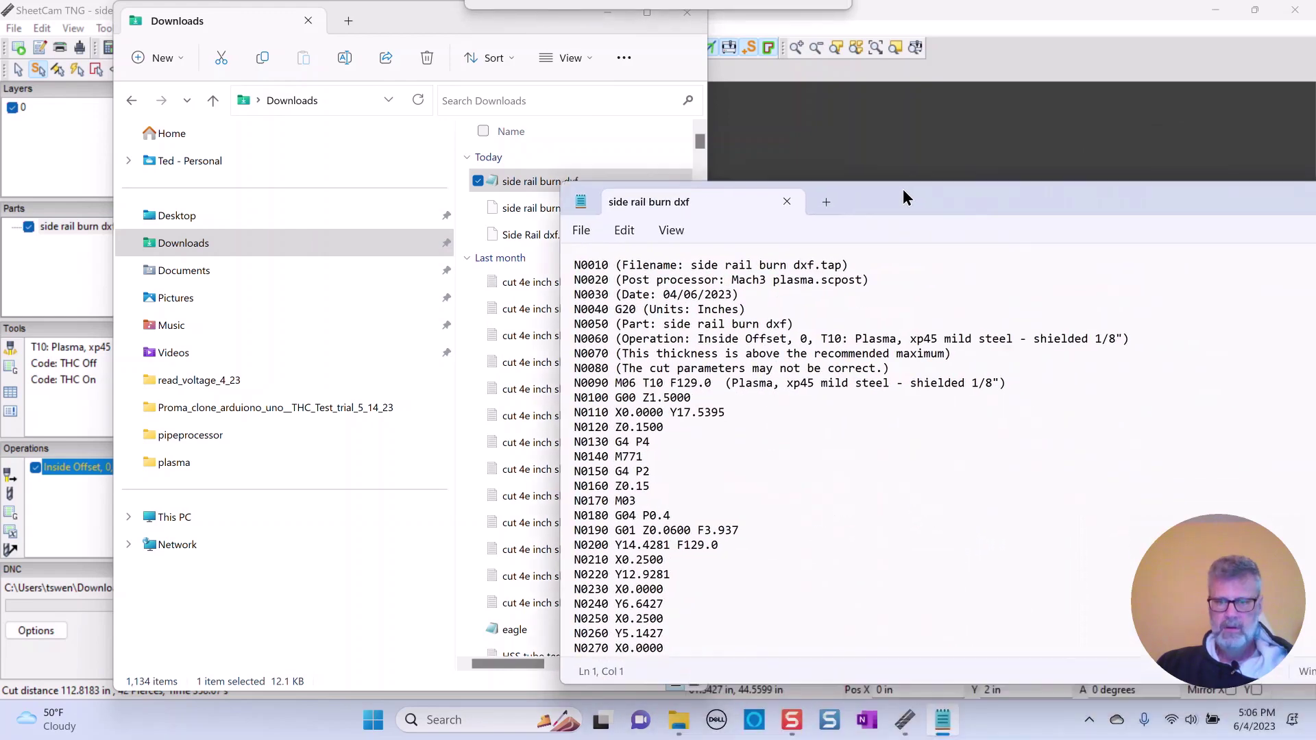
mouse_move(903, 187)
mouse_down()
mouse_move(508, 105)
mouse_move(525, 106)
mouse_up()
scroll(468, 361, down, 20)
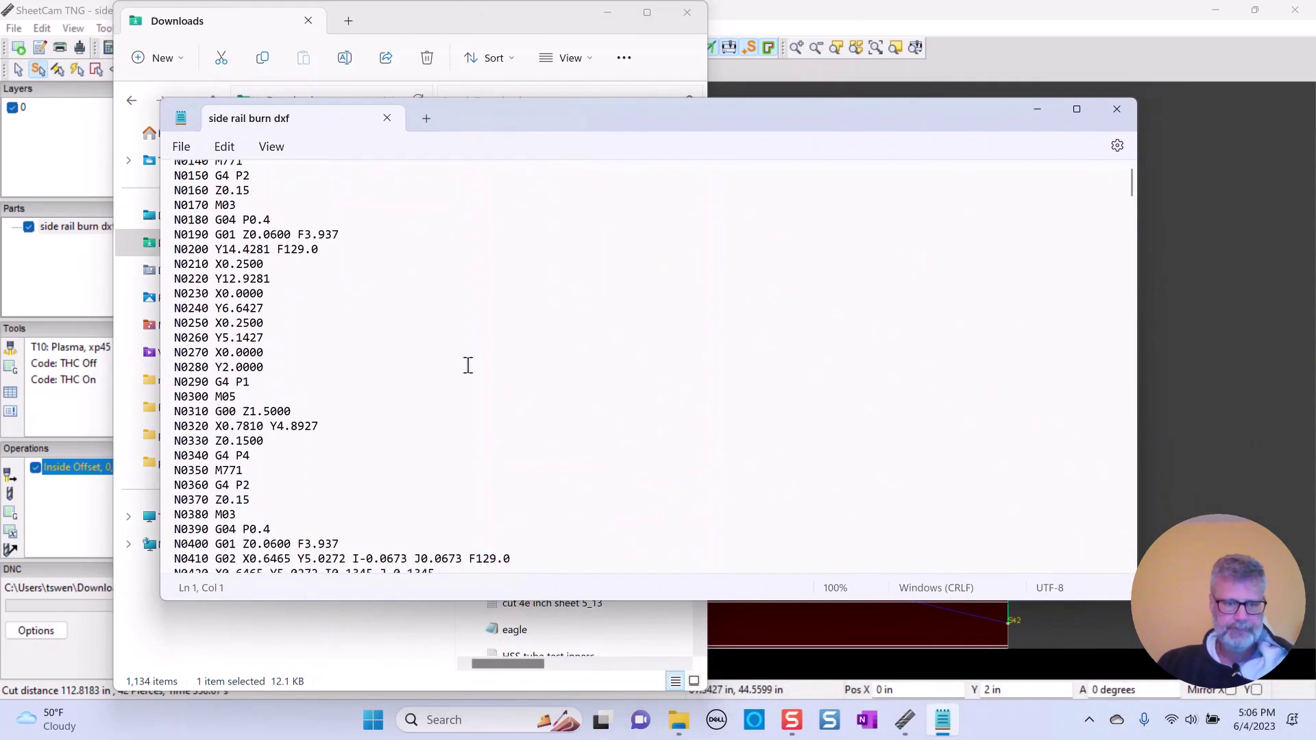
scroll(465, 376, down, 6)
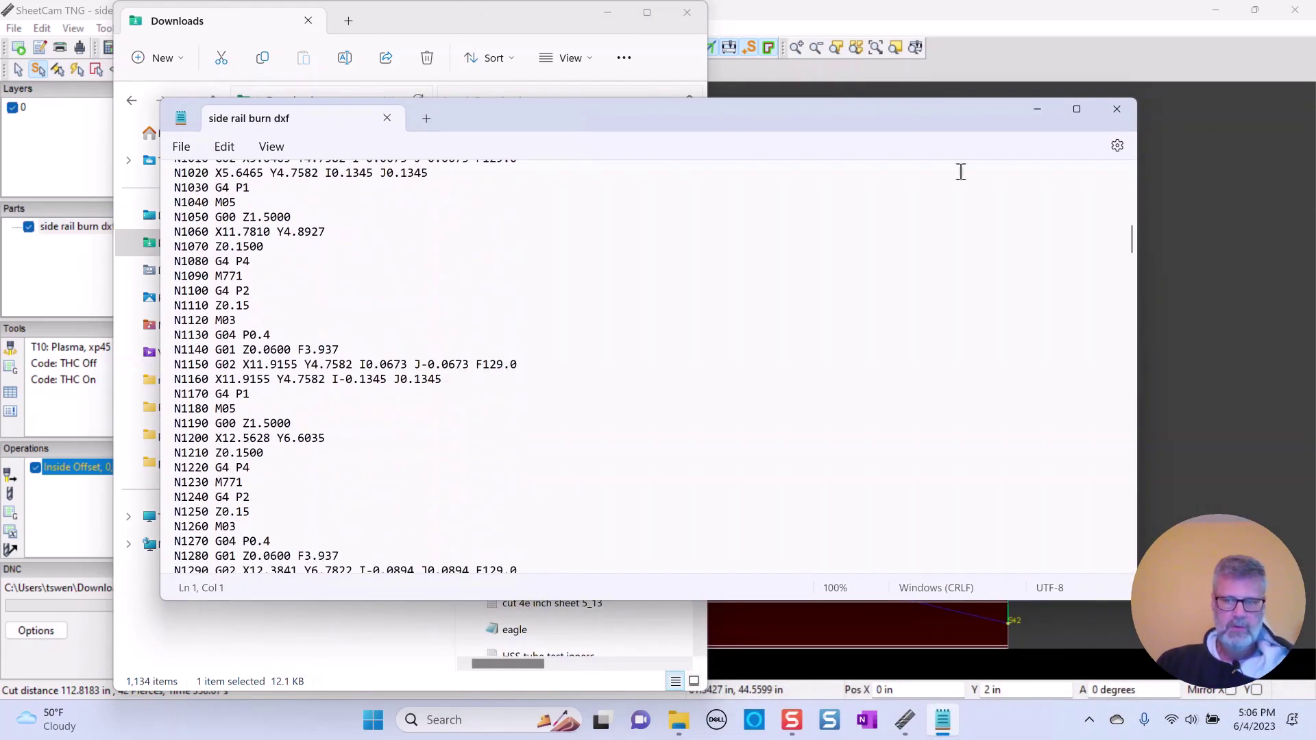
click(1117, 110)
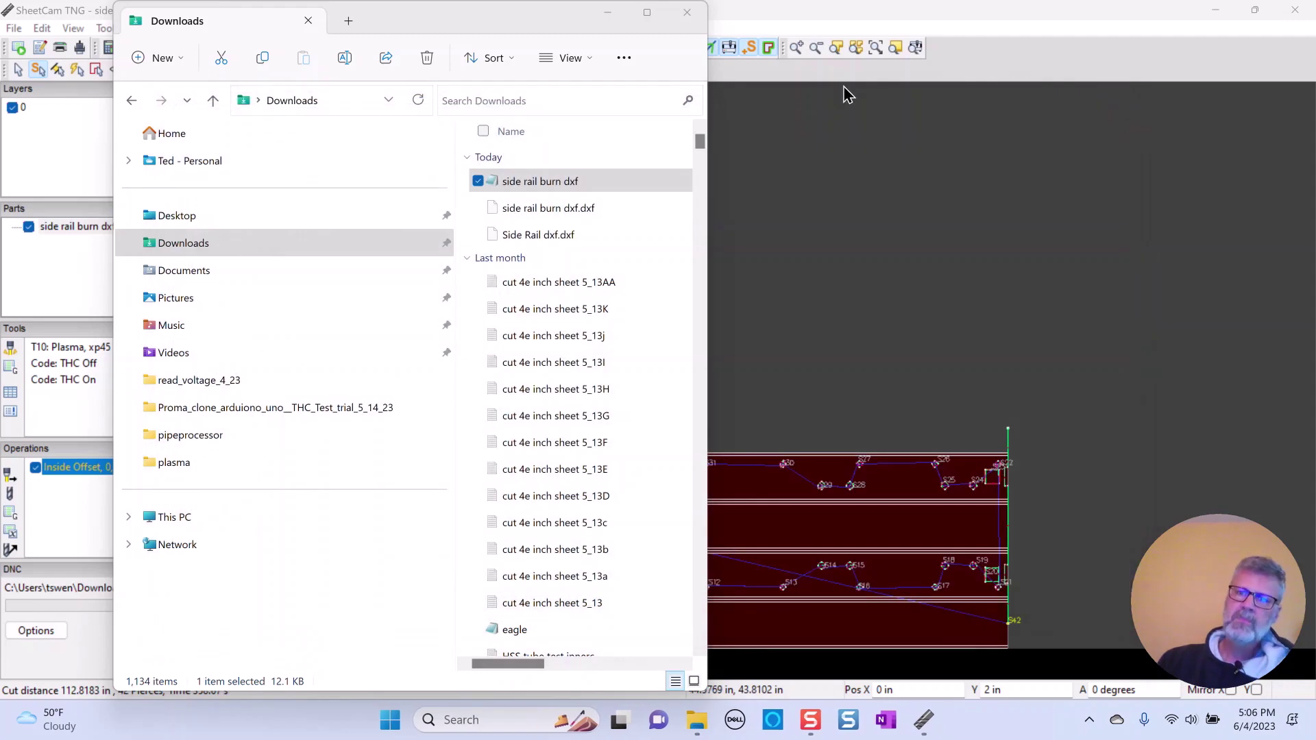
click(689, 15)
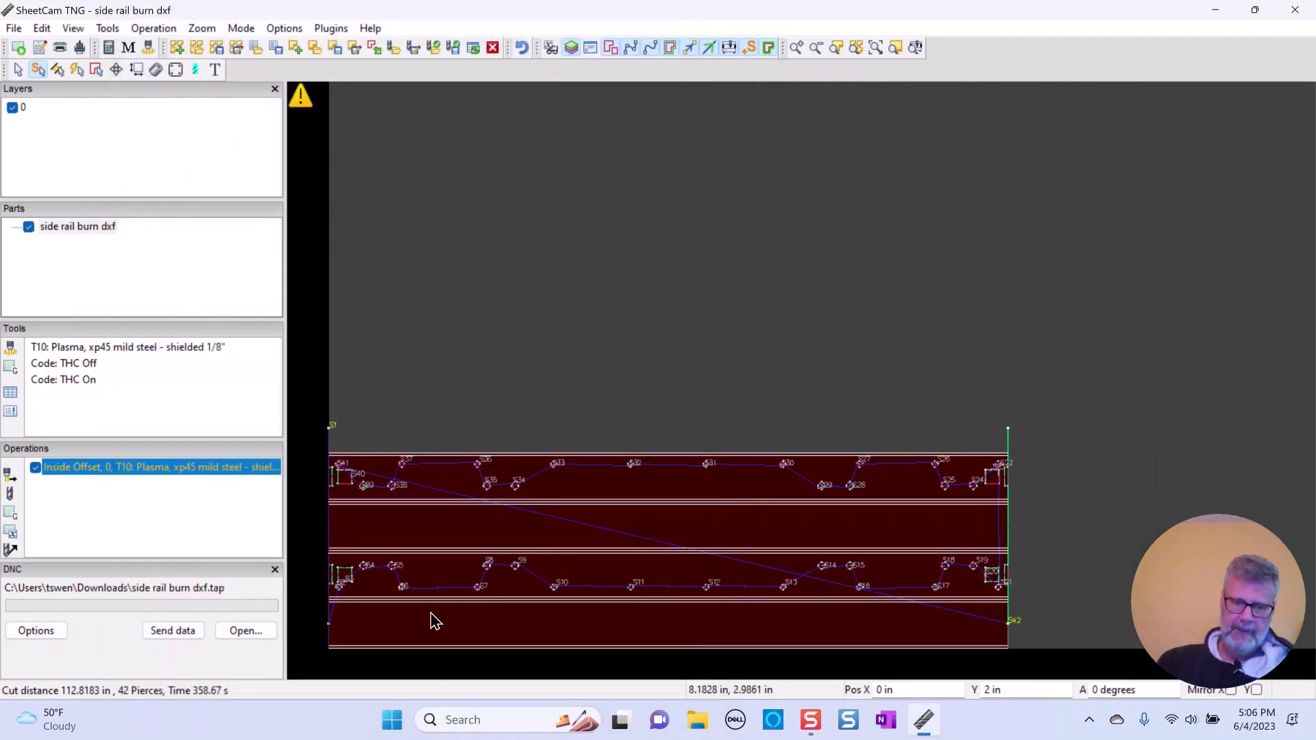
scroll(432, 619, down, 1)
scroll(432, 619, up, 1)
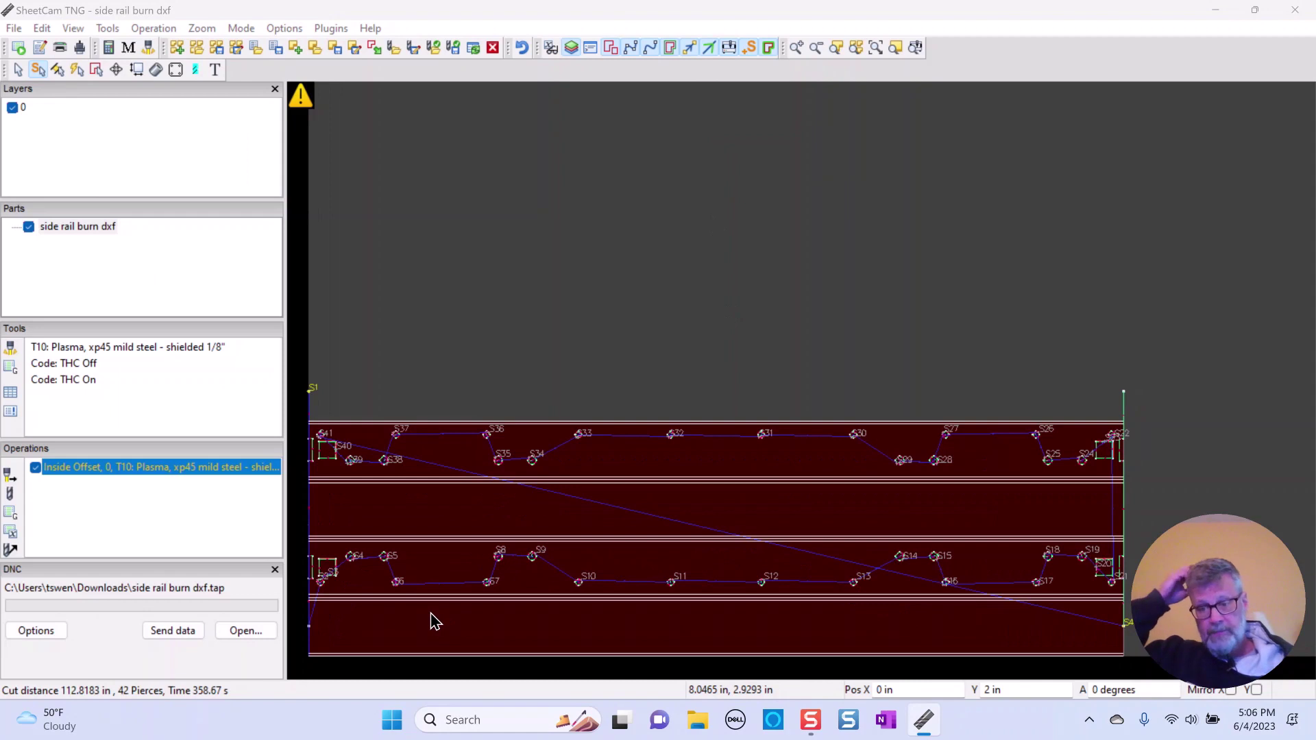